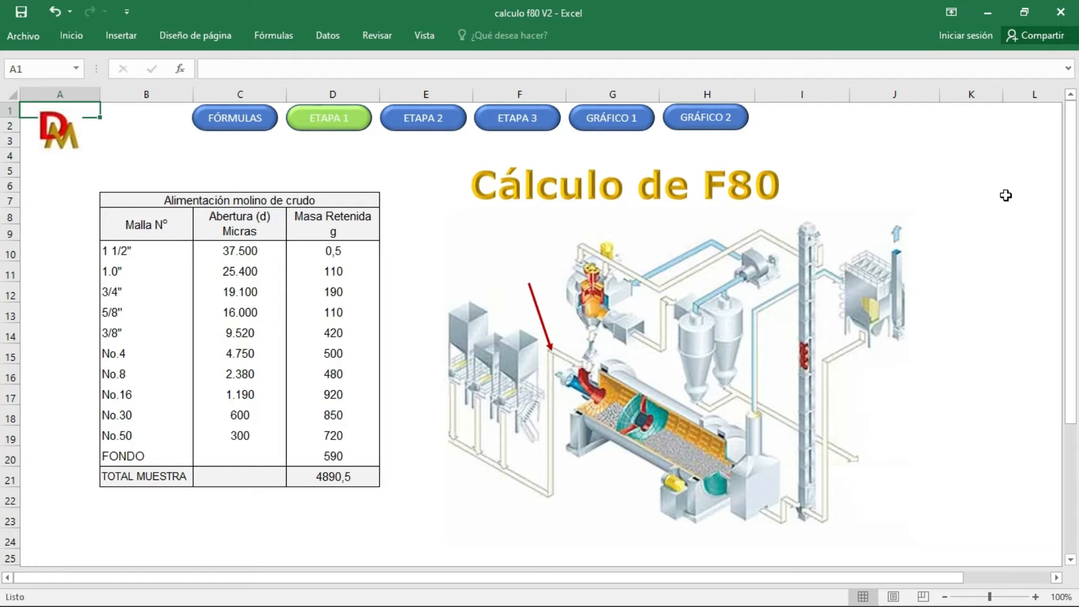
Step: Open the ETAPA 2 sheet and go over the Retenido, Ret Acumulado and Pasante Acum column headings
{"action": "left_click", "coordinate": [423, 126]}
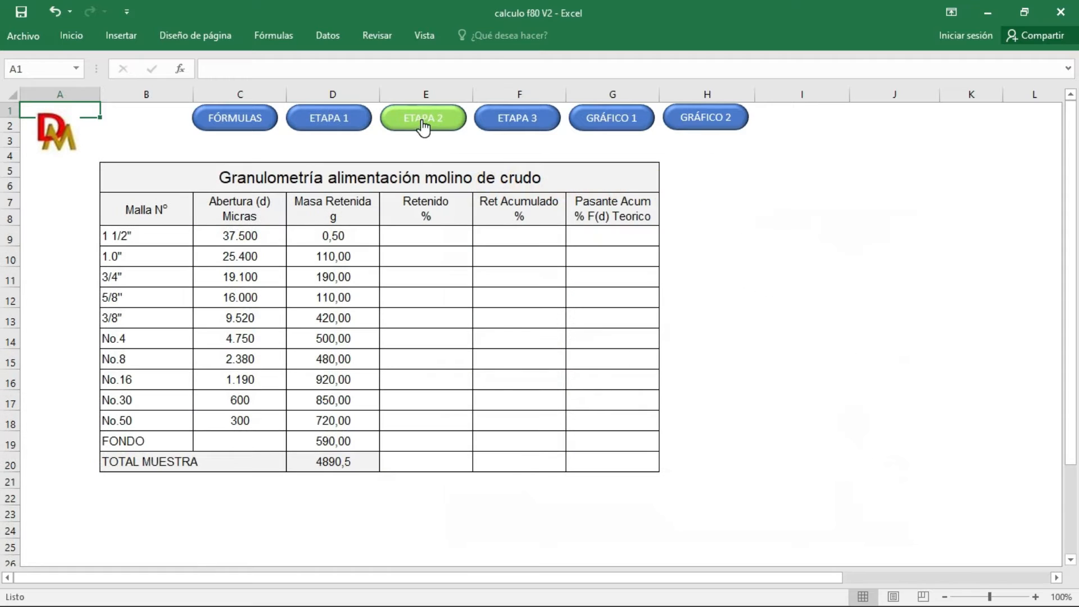
{"action": "left_click", "coordinate": [451, 219]}
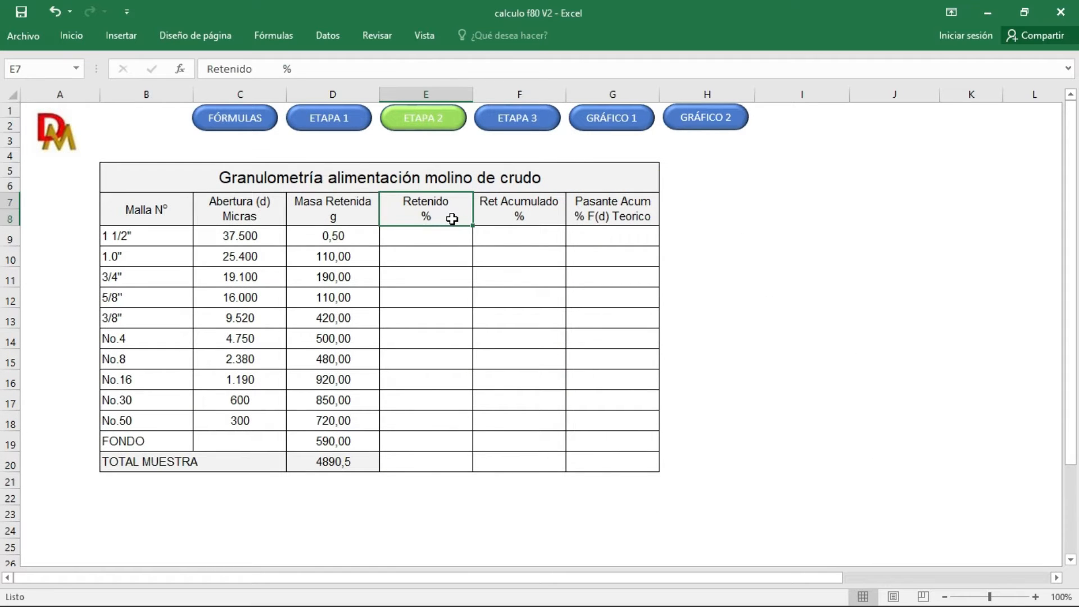
{"action": "left_click", "coordinate": [491, 213]}
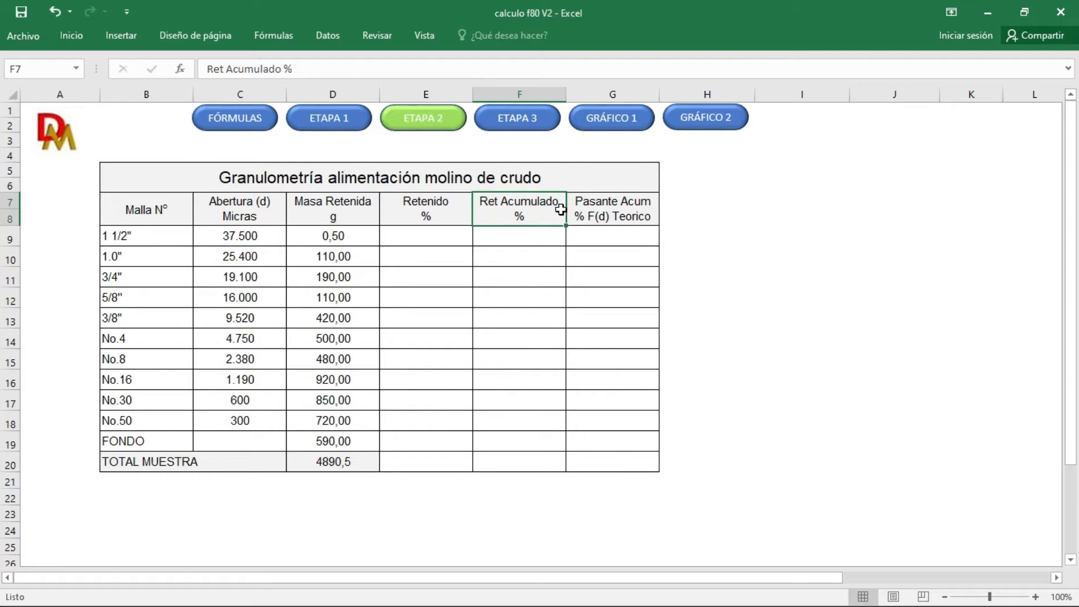
{"action": "left_click", "coordinate": [581, 210]}
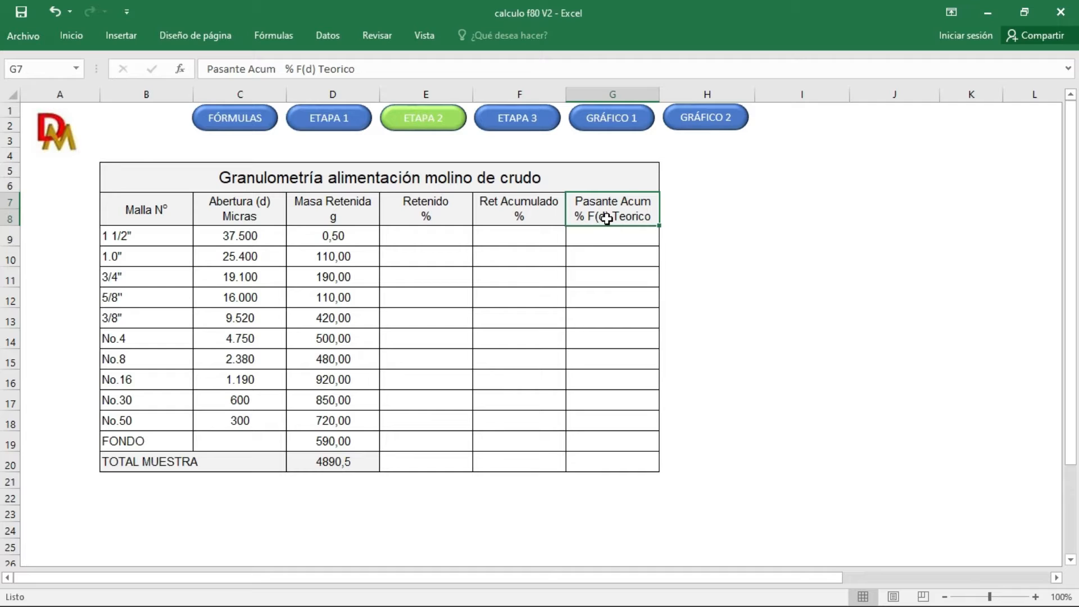
Step: Calculate the retained percentage for the 1 1/2" mesh in E9 with the formula =D9/D20*100
{"action": "left_click", "coordinate": [419, 239]}
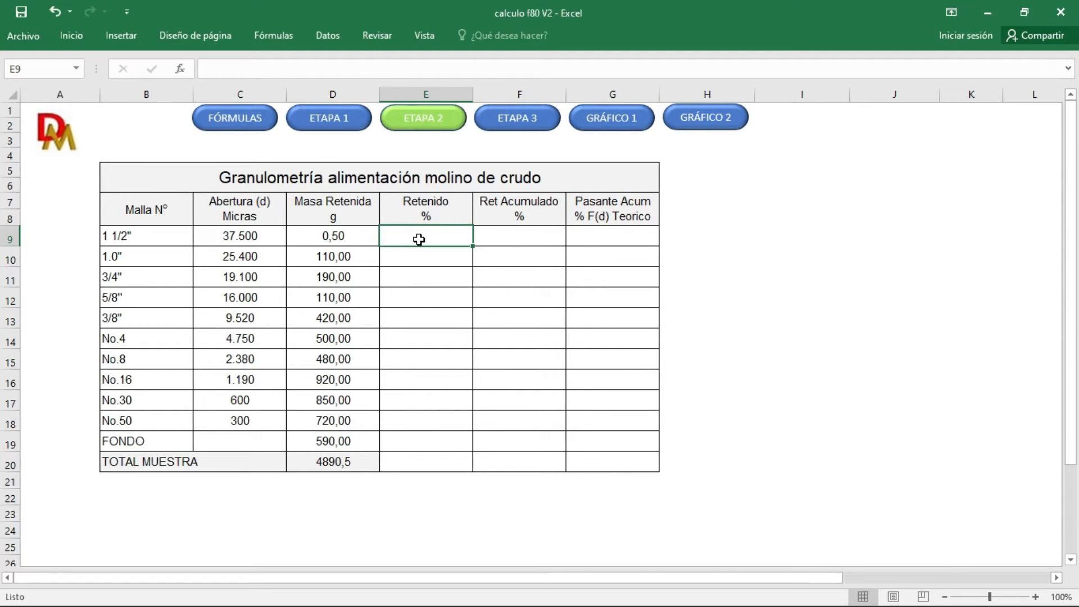
{"action": "type", "text": "¿"}
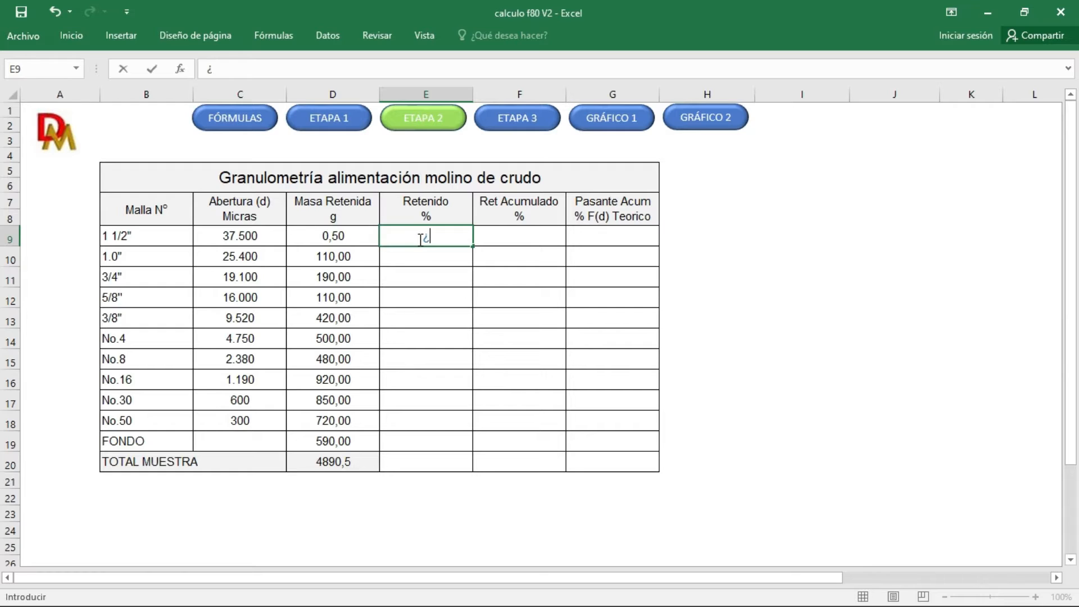
{"action": "key", "text": "BackSpace"}
{"action": "type", "text": "="}
{"action": "left_click", "coordinate": [352, 234]}
{"action": "type", "text": "/"}
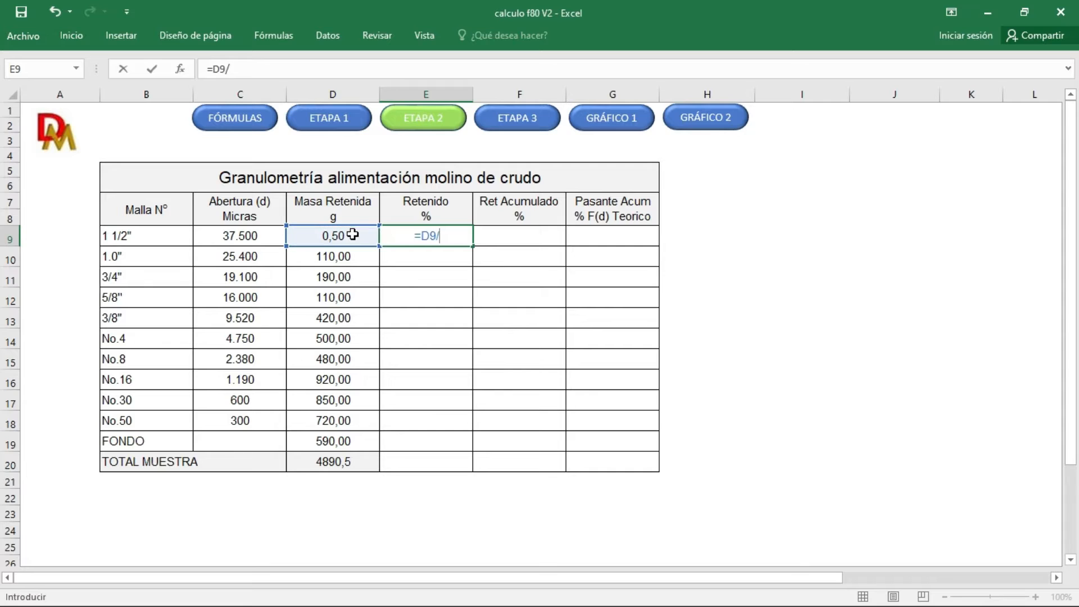
{"action": "left_click", "coordinate": [335, 461]}
{"action": "type", "text": "*100"}
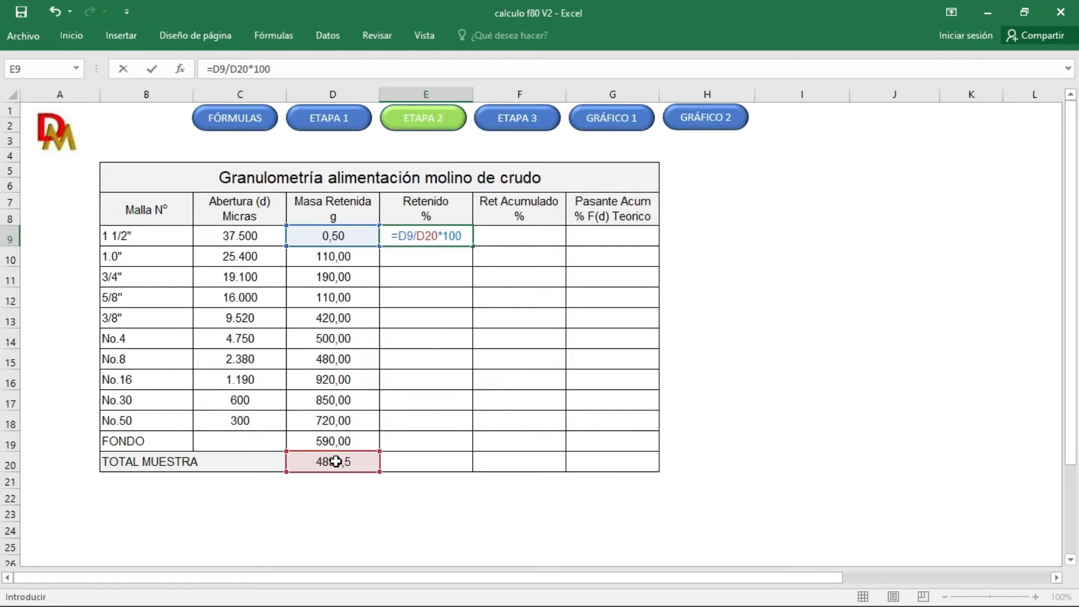
{"action": "key", "text": "Return"}
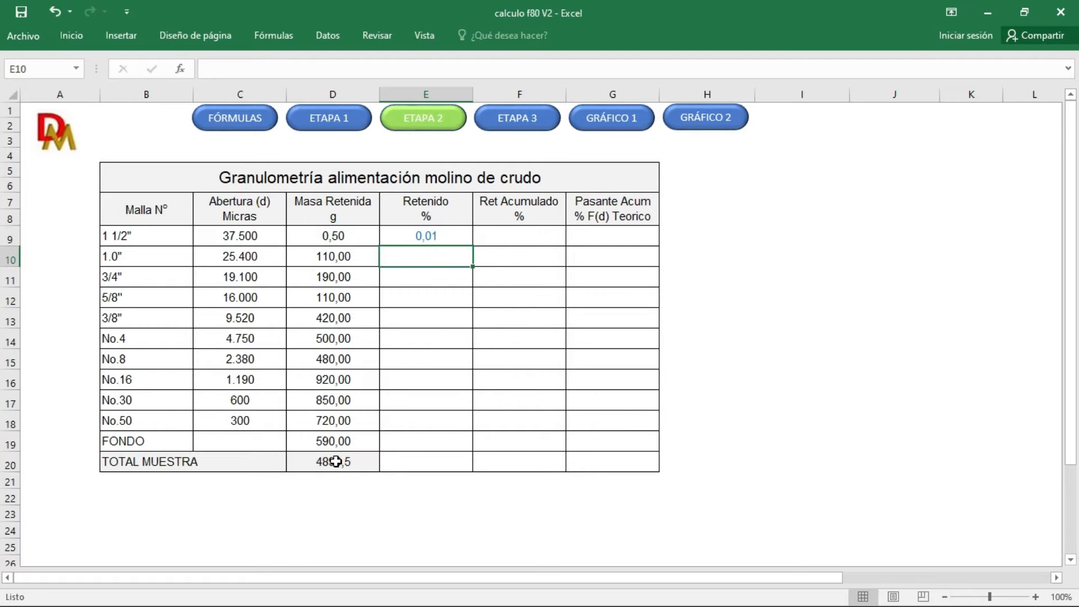
Step: Lock the total's row in the E9 formula as =D9/D$20*100 and fill it down the Retenido column to E19
{"action": "left_click", "coordinate": [435, 239]}
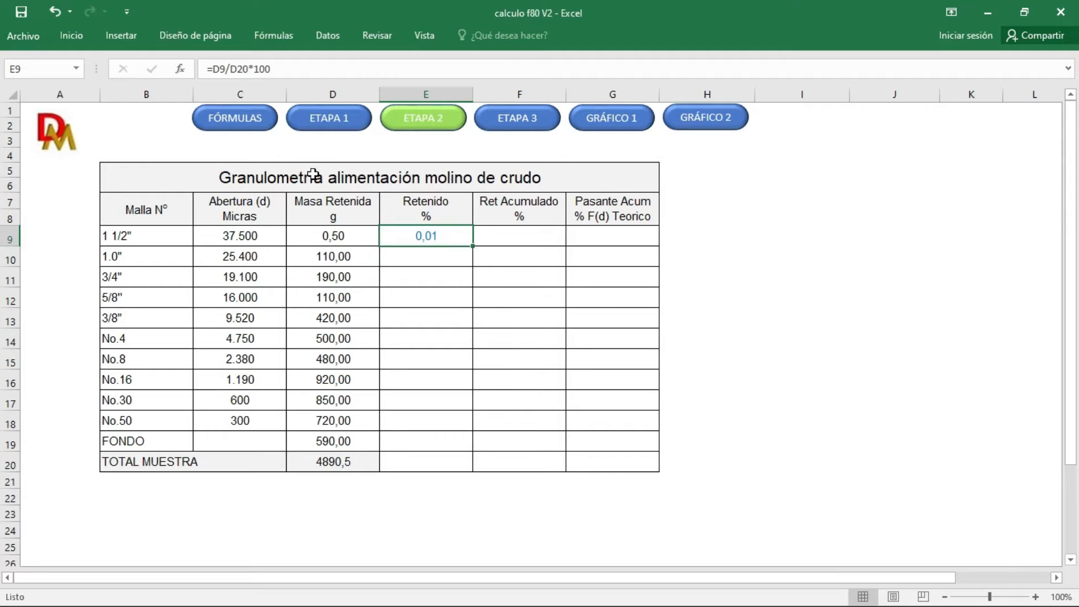
{"action": "left_click", "coordinate": [239, 70]}
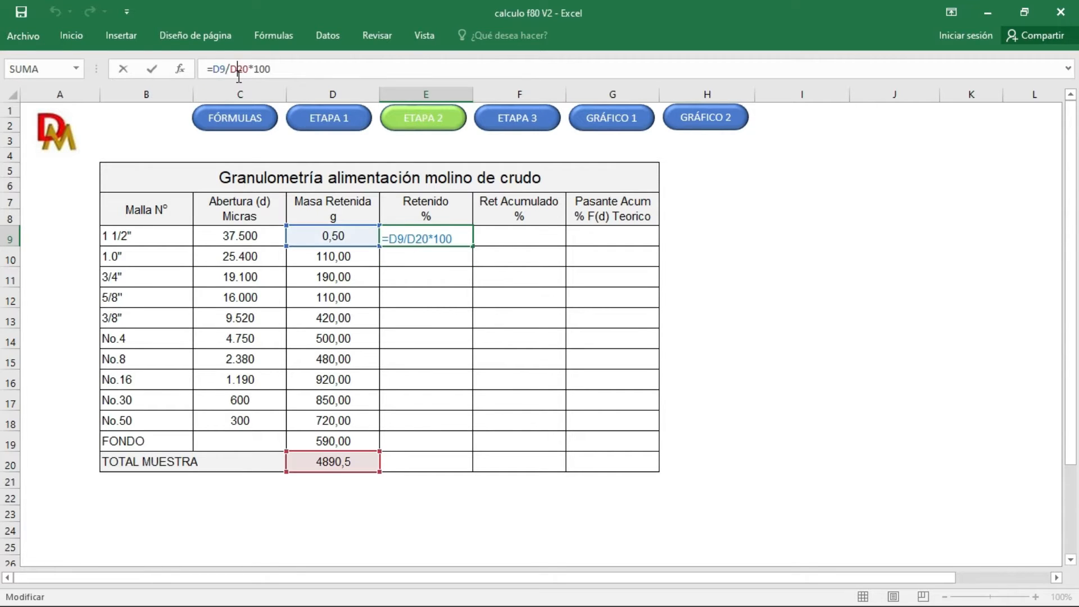
{"action": "type", "text": "$"}
{"action": "key", "text": "Return"}
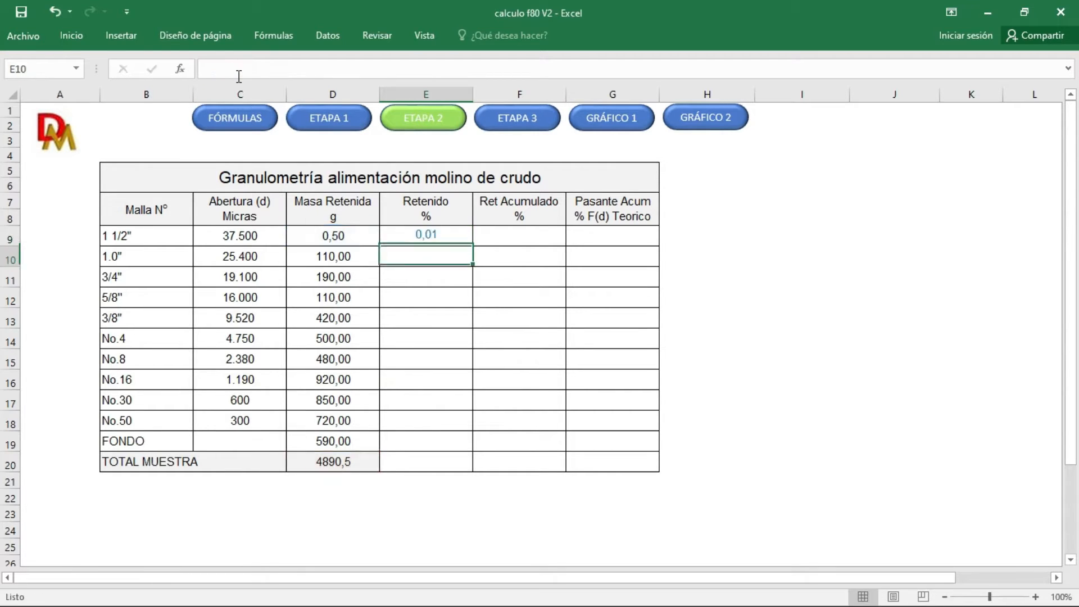
{"action": "left_click", "coordinate": [425, 236]}
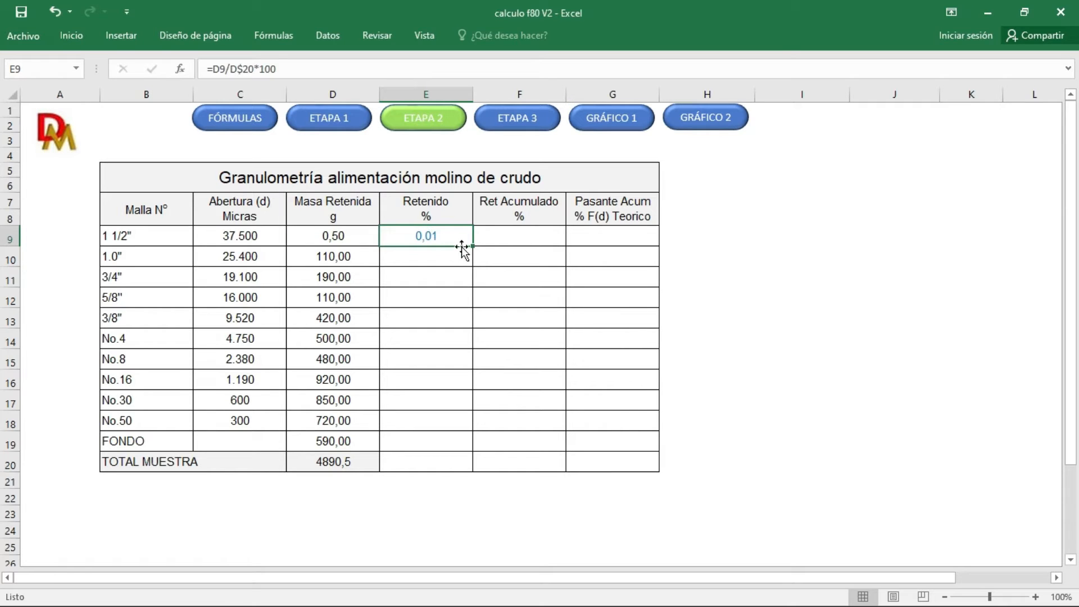
{"action": "left_click_drag", "start_coordinate": [472, 247], "coordinate": [453, 450]}
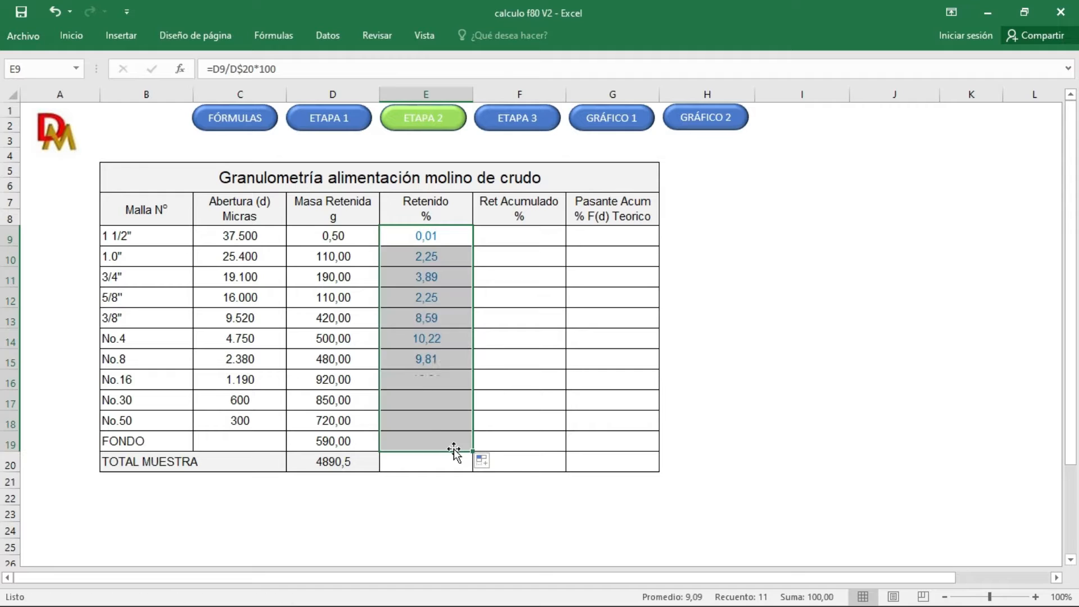
Step: Begin the Ret Acumulado column with =E9 in F9 and =F9+E10 in F10
{"action": "left_click", "coordinate": [508, 237]}
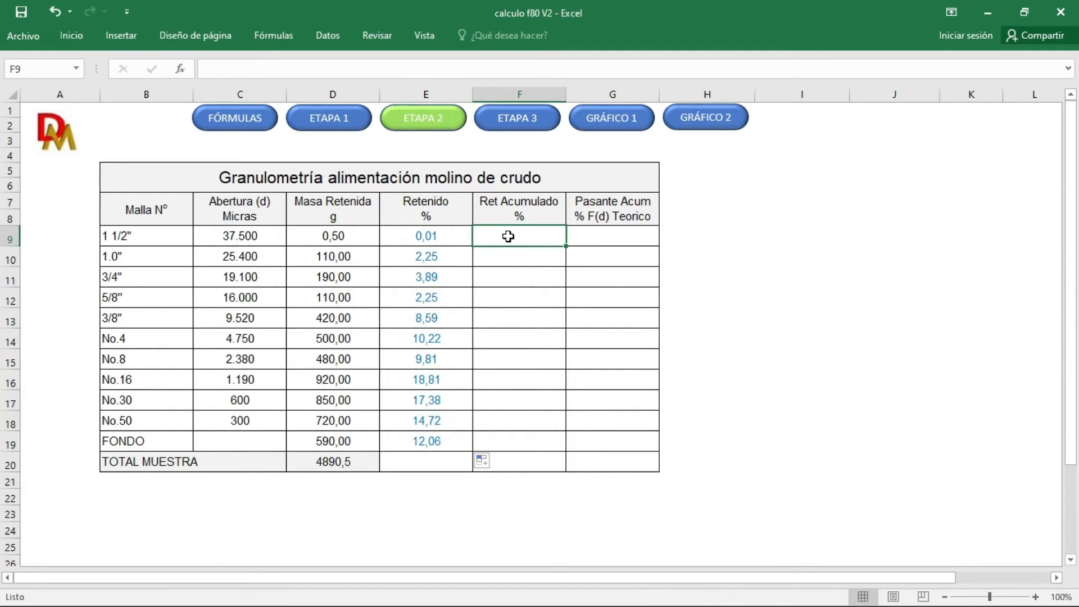
{"action": "type", "text": "="}
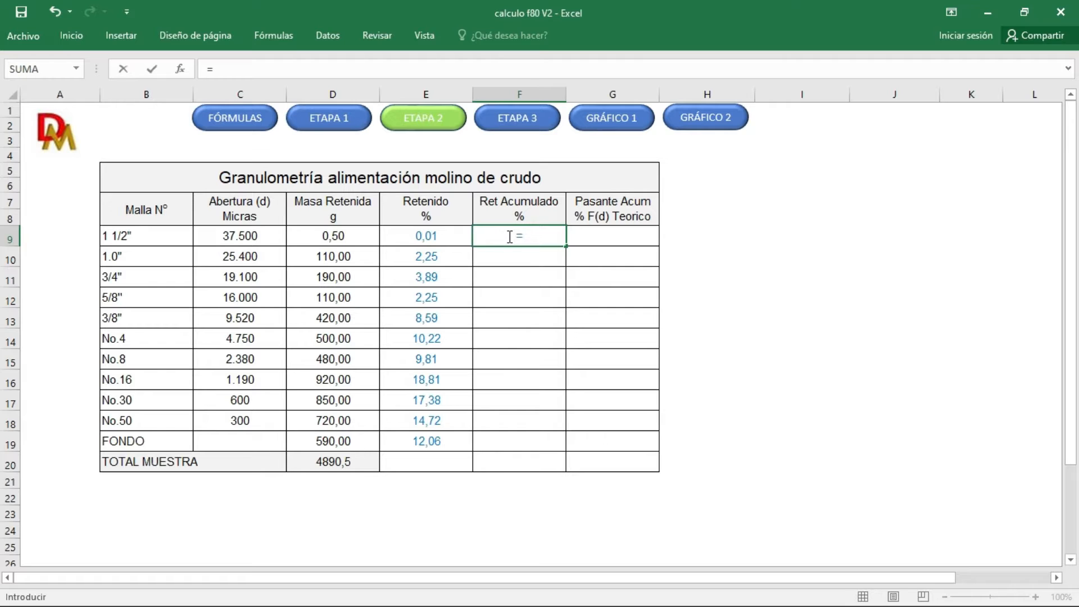
{"action": "left_click", "coordinate": [426, 238]}
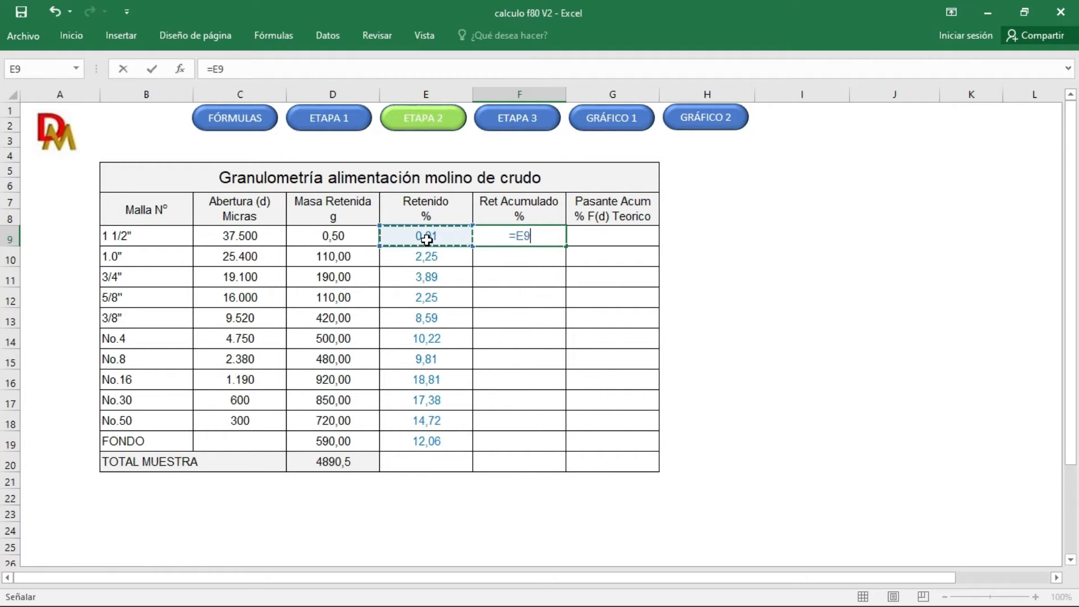
{"action": "key", "text": "Return"}
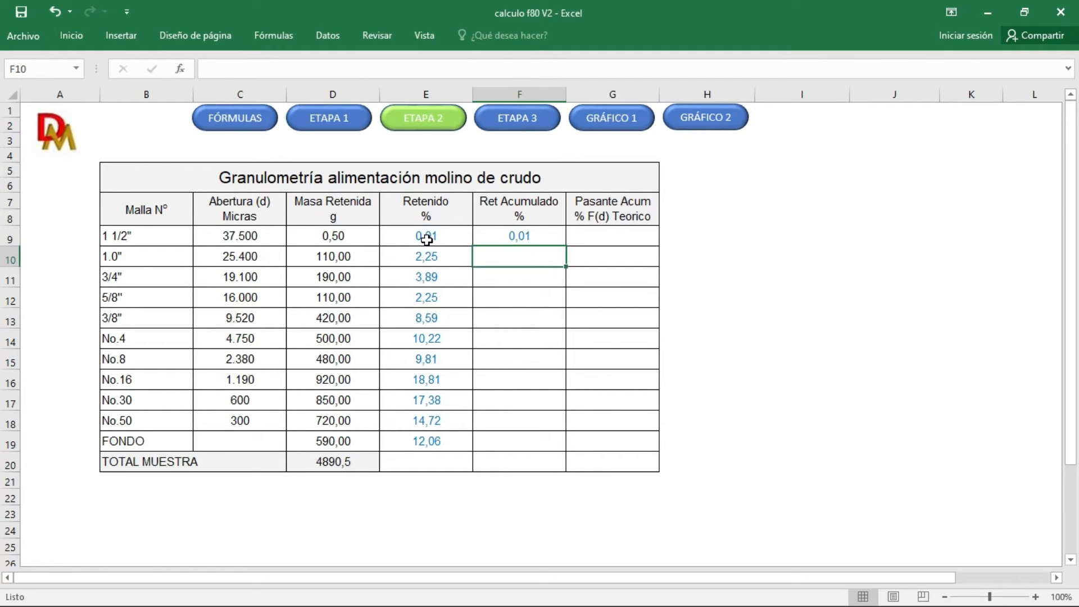
{"action": "type", "text": "="}
{"action": "left_click", "coordinate": [492, 237]}
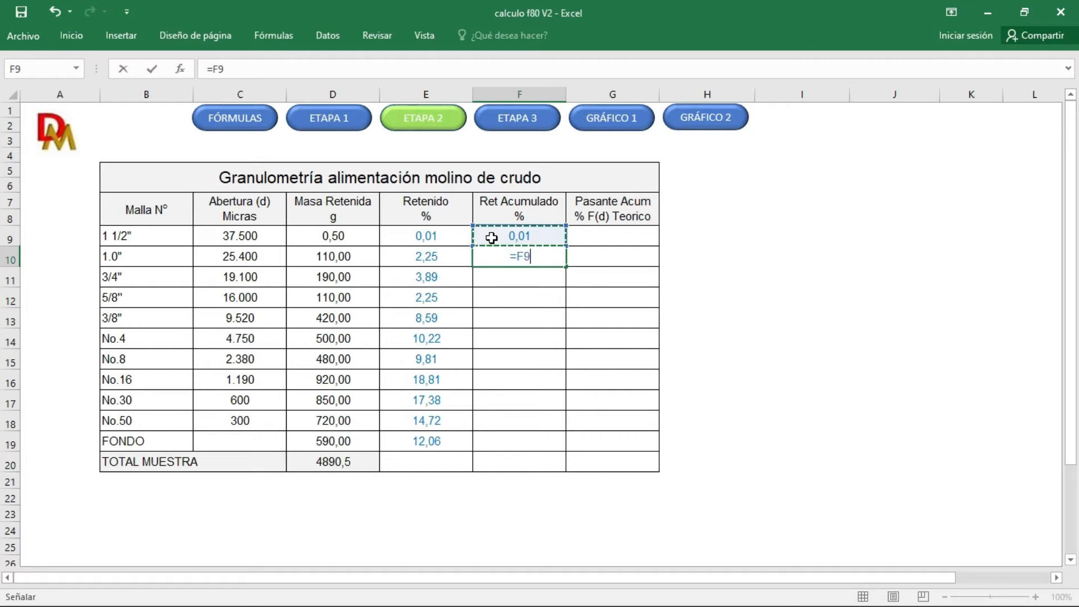
{"action": "type", "text": "+"}
{"action": "left_click", "coordinate": [448, 254]}
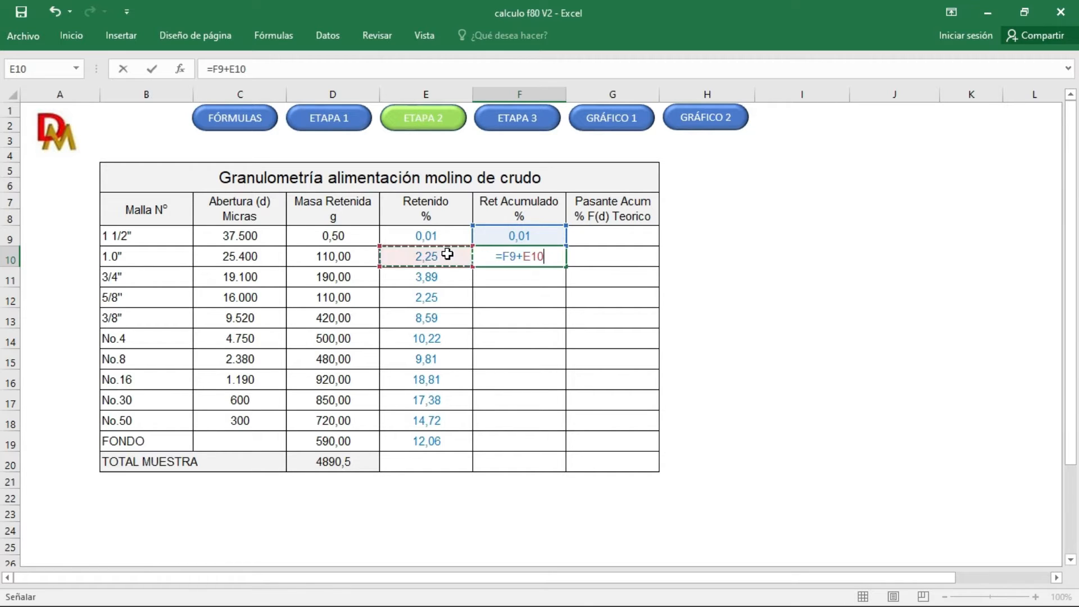
{"action": "key", "text": "Return"}
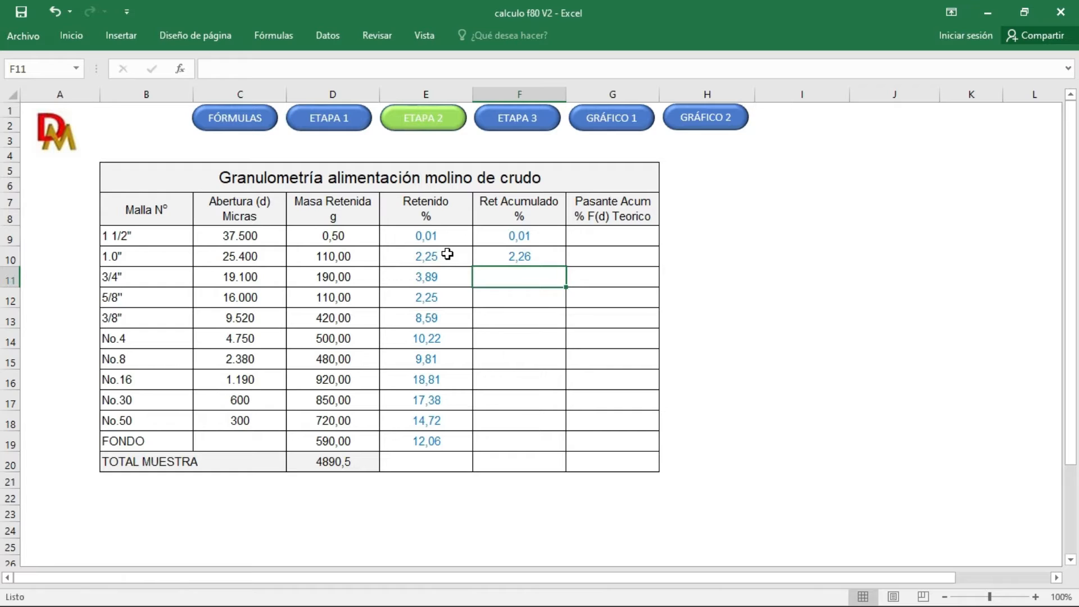
Step: Enter =F10+E11 in F11 and fill the cumulative formula down through the FONDO row, F19
{"action": "type", "text": "="}
{"action": "left_click", "coordinate": [530, 258]}
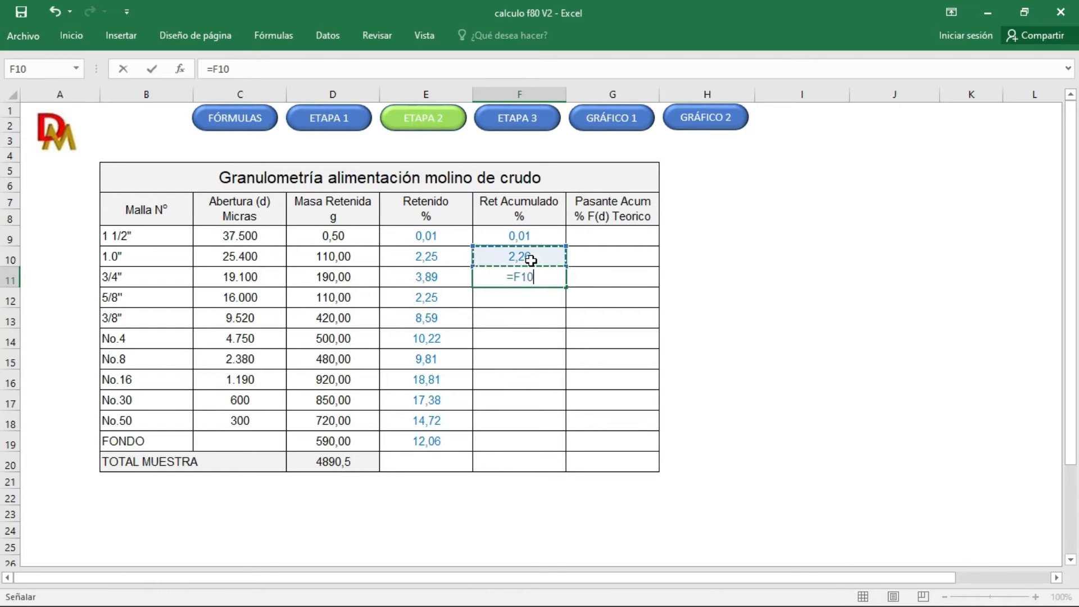
{"action": "type", "text": "+"}
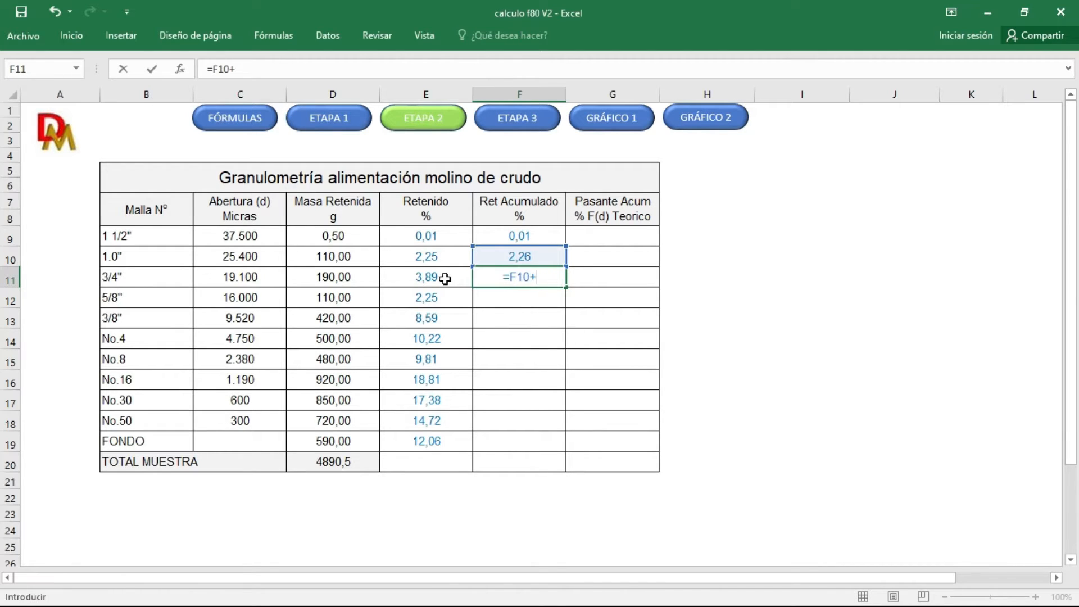
{"action": "left_click", "coordinate": [444, 278]}
{"action": "key", "text": "Return"}
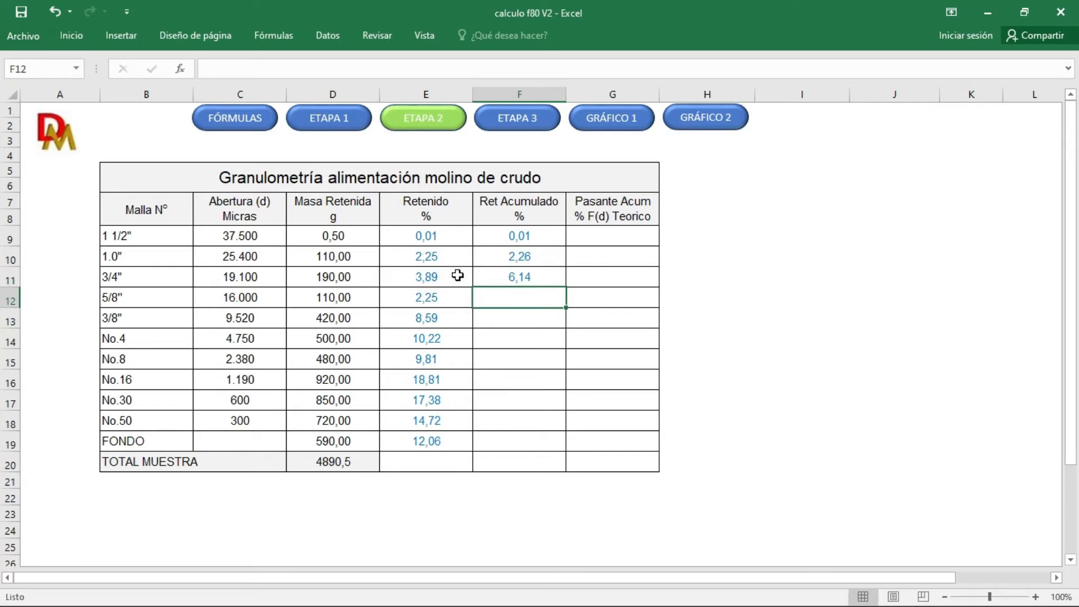
{"action": "left_click", "coordinate": [498, 283]}
{"action": "left_click_drag", "start_coordinate": [565, 289], "coordinate": [558, 446]}
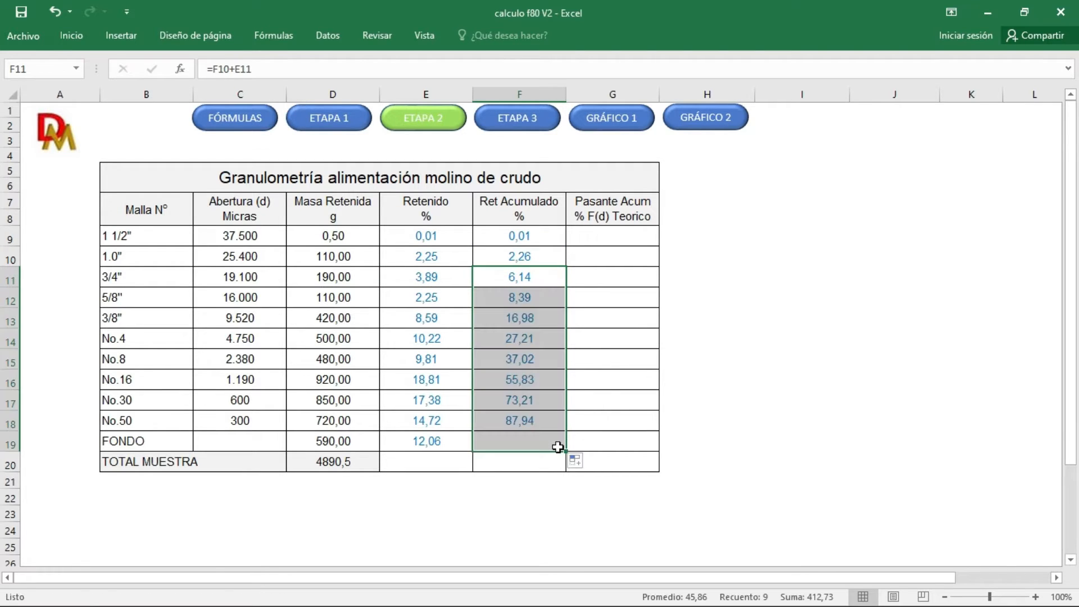
Step: Calculate the cumulative passing percentage in G9 with =100-F9 and fill it down to G19
{"action": "left_click", "coordinate": [602, 242]}
{"action": "type", "text": "="}
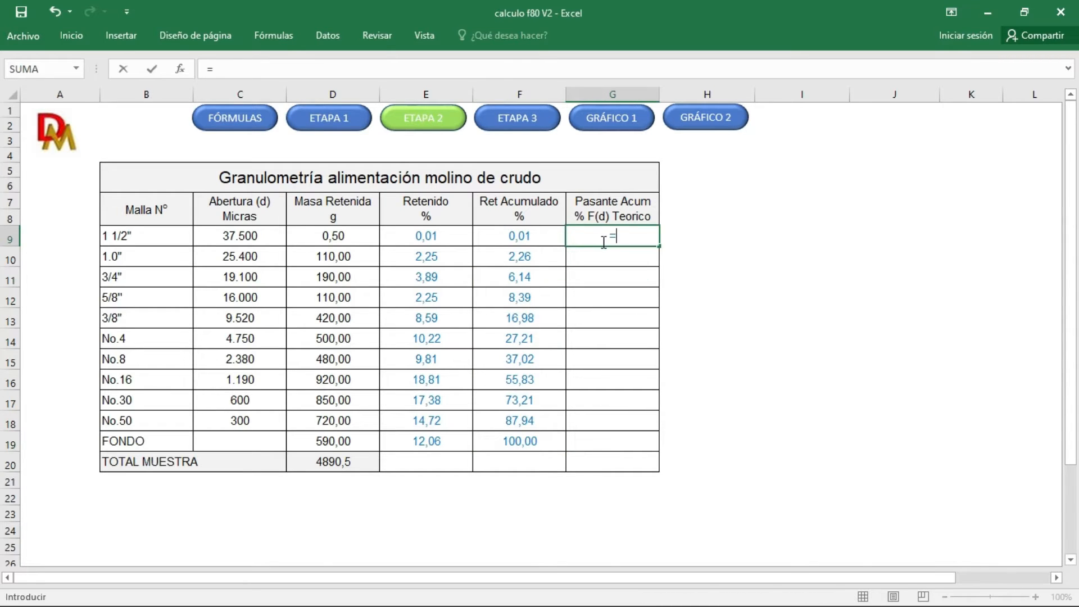
{"action": "type", "text": "100-"}
{"action": "left_click", "coordinate": [534, 235]}
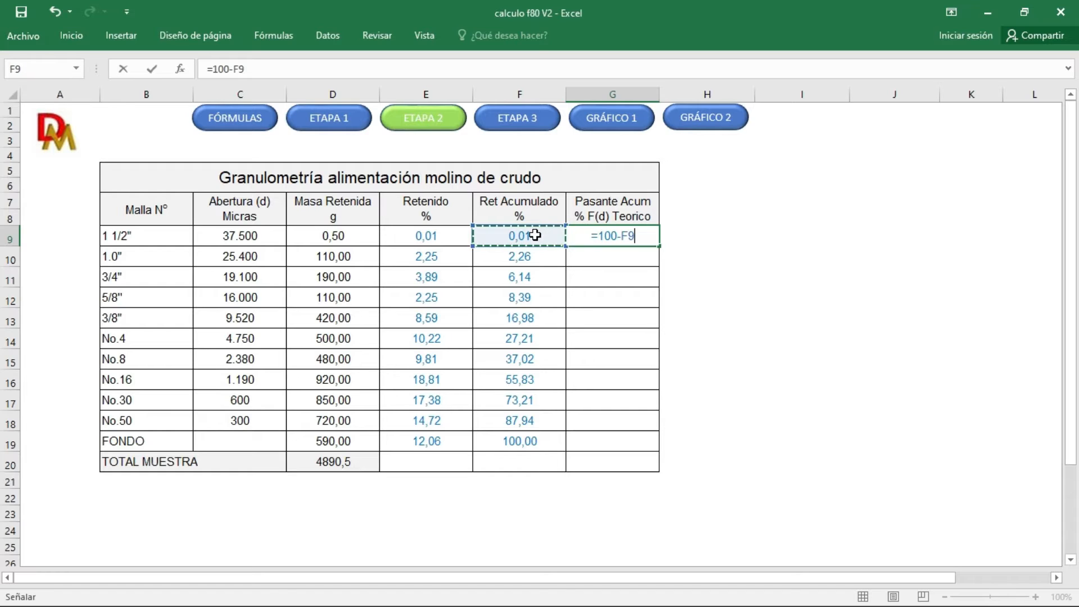
{"action": "key", "text": "Return"}
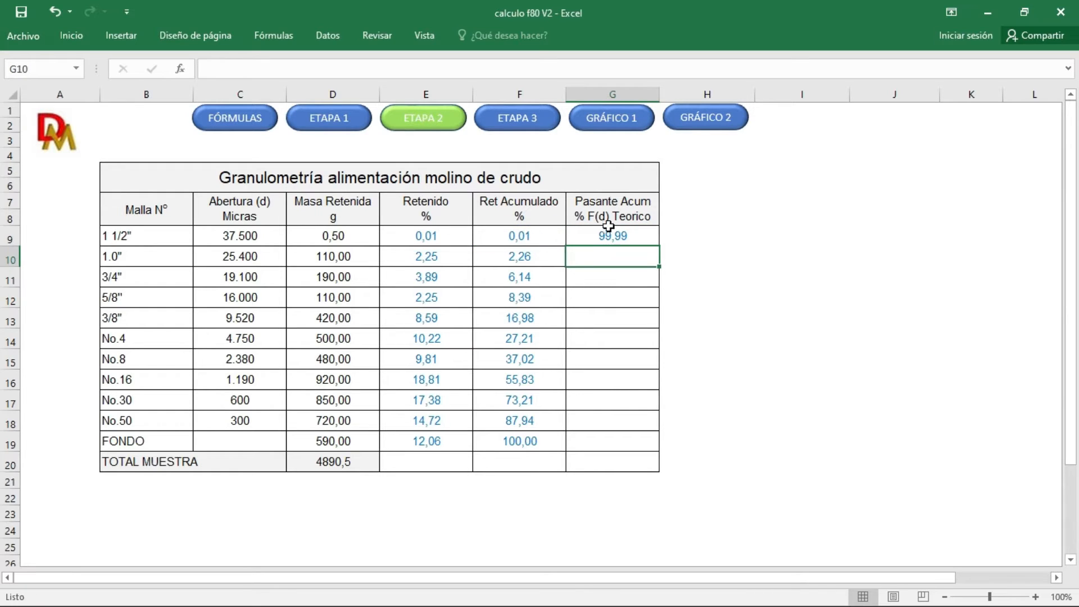
{"action": "left_click", "coordinate": [608, 233]}
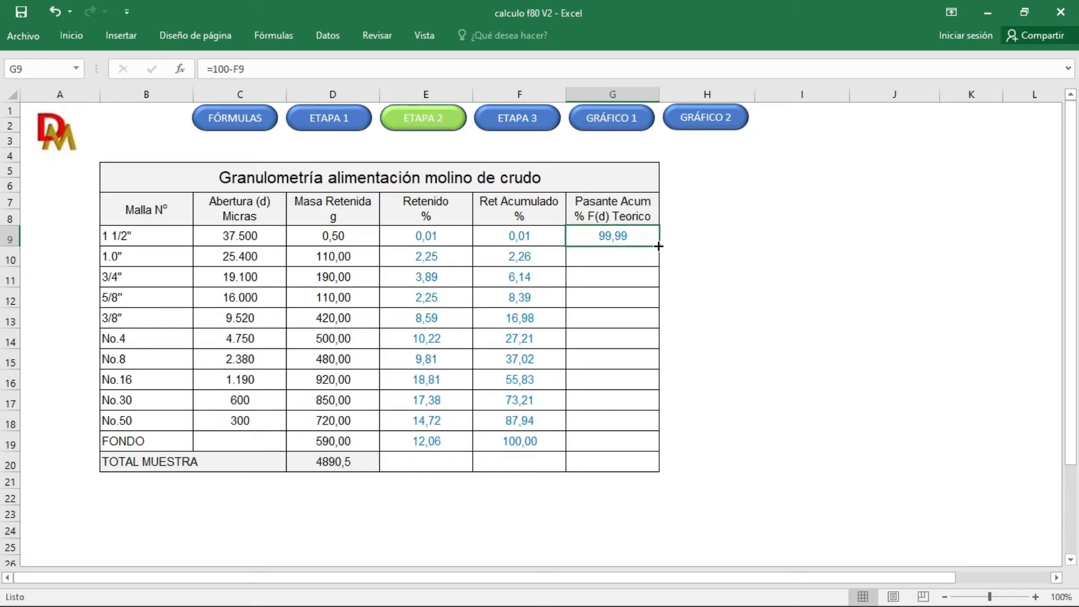
{"action": "left_click_drag", "start_coordinate": [659, 247], "coordinate": [644, 449]}
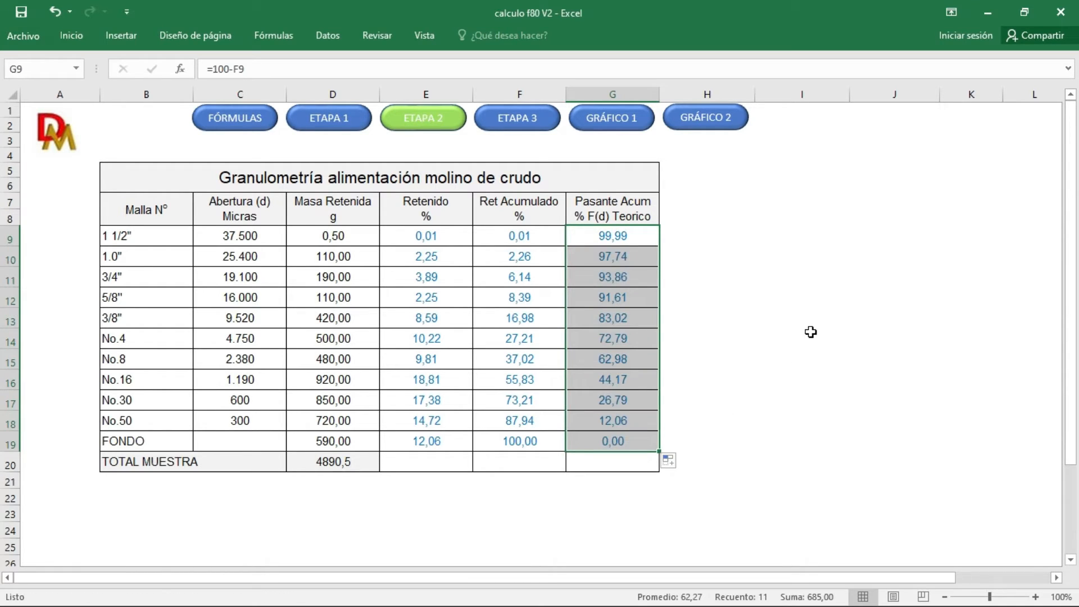
{"action": "left_click", "coordinate": [727, 309]}
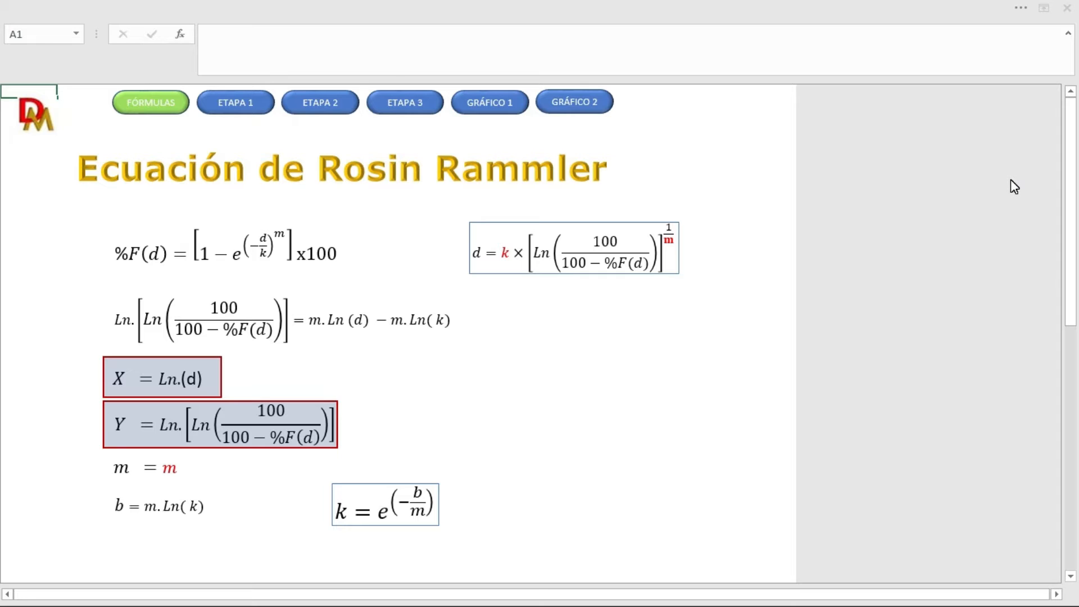
Step: On the ETAPA 3 sheet, calculate Ln (d) with =LN(C9) in H9 and fill it down to the No.50 row, H18
{"action": "left_click", "coordinate": [410, 108]}
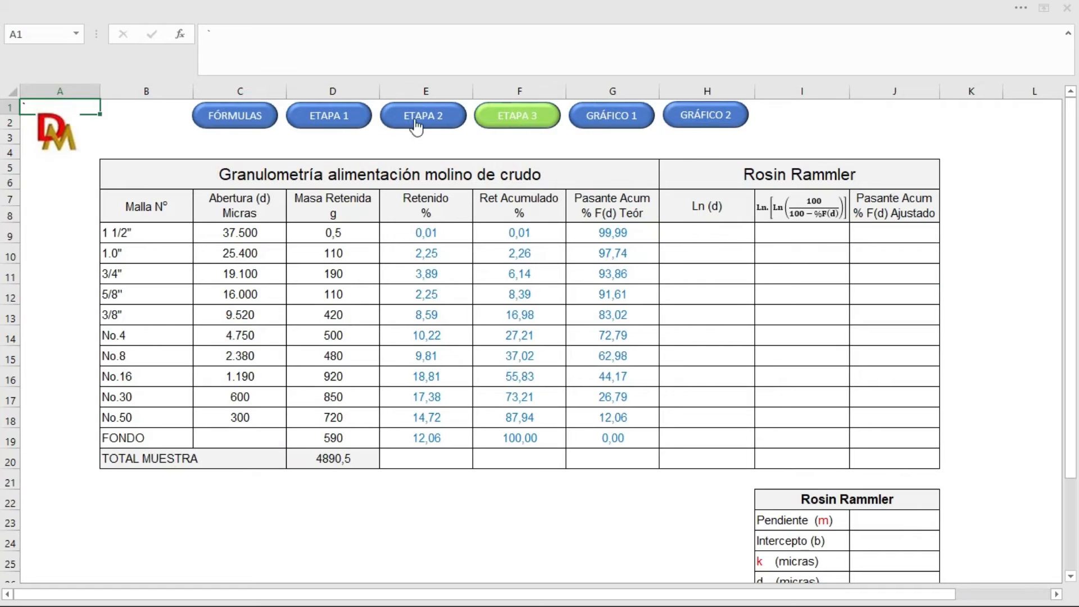
{"action": "left_click", "coordinate": [717, 234]}
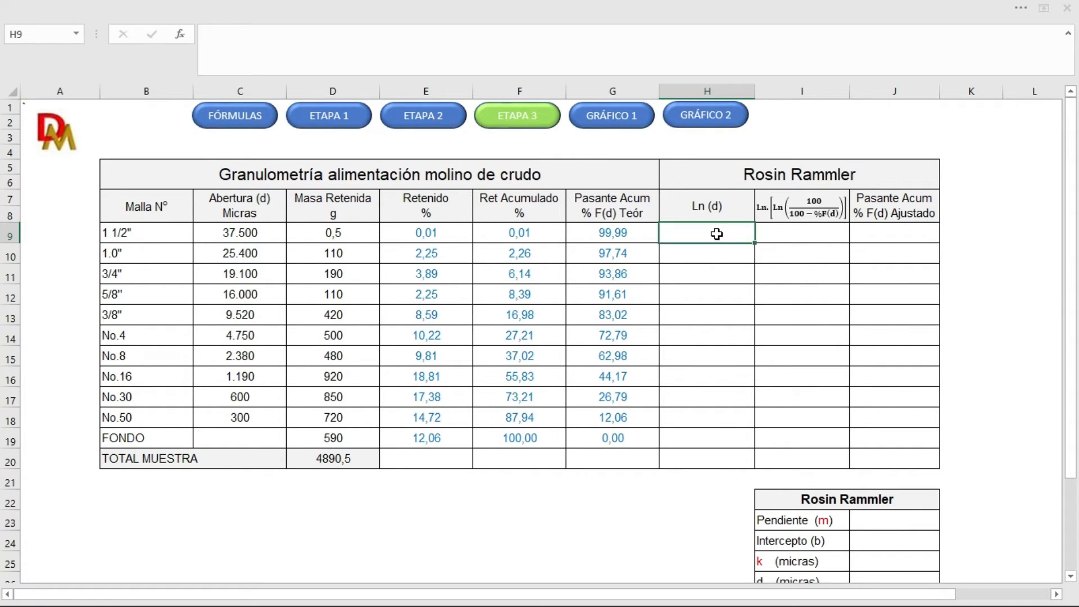
{"action": "type", "text": "=ln"}
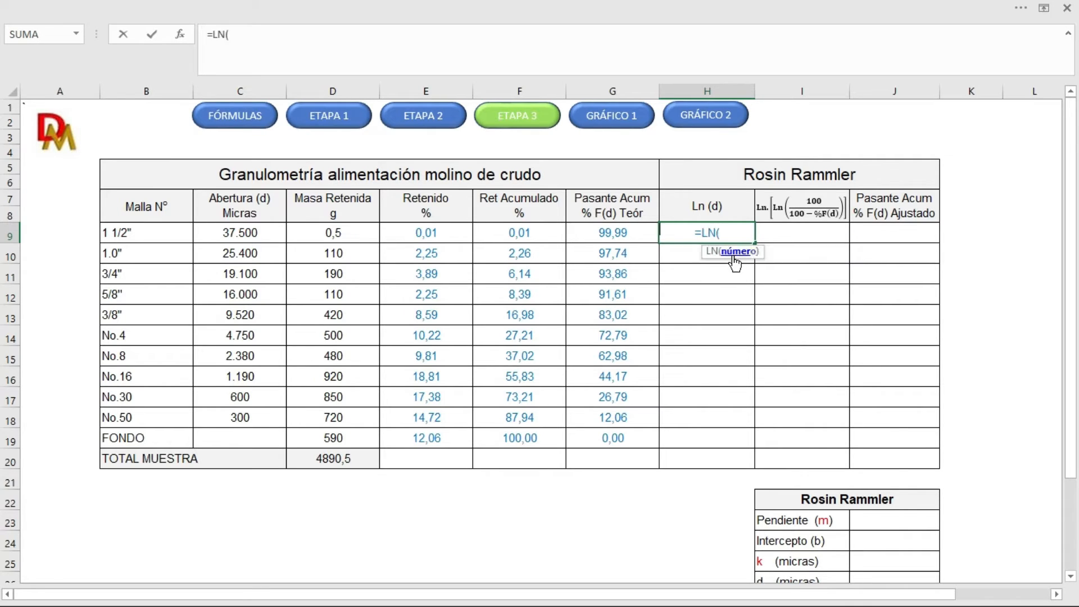
{"action": "double_click", "coordinate": [733, 254]}
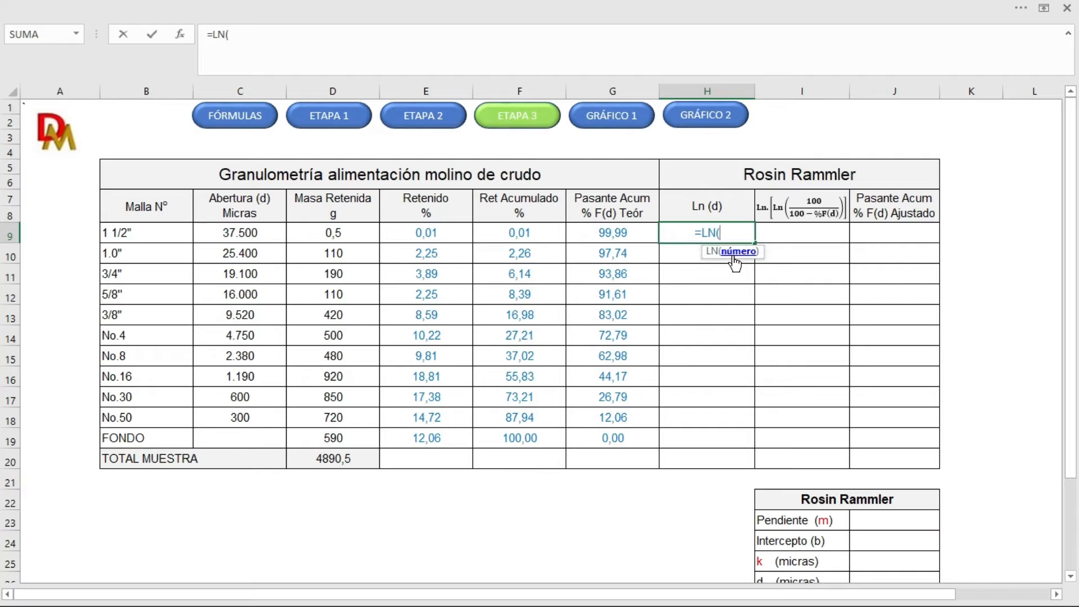
{"action": "left_click", "coordinate": [243, 235]}
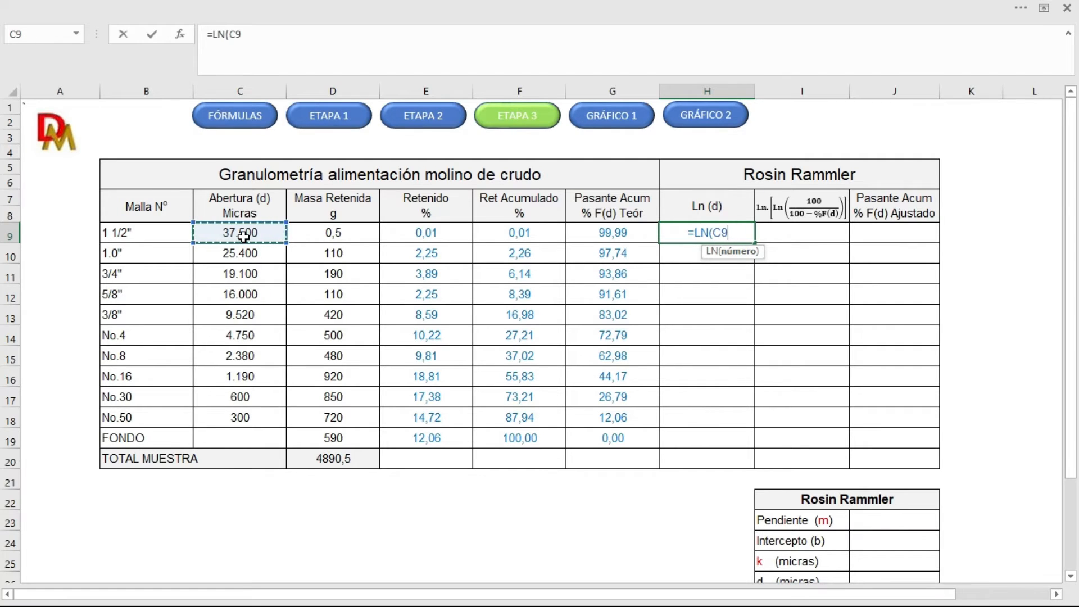
{"action": "type", "text": ")"}
{"action": "key", "text": "Return"}
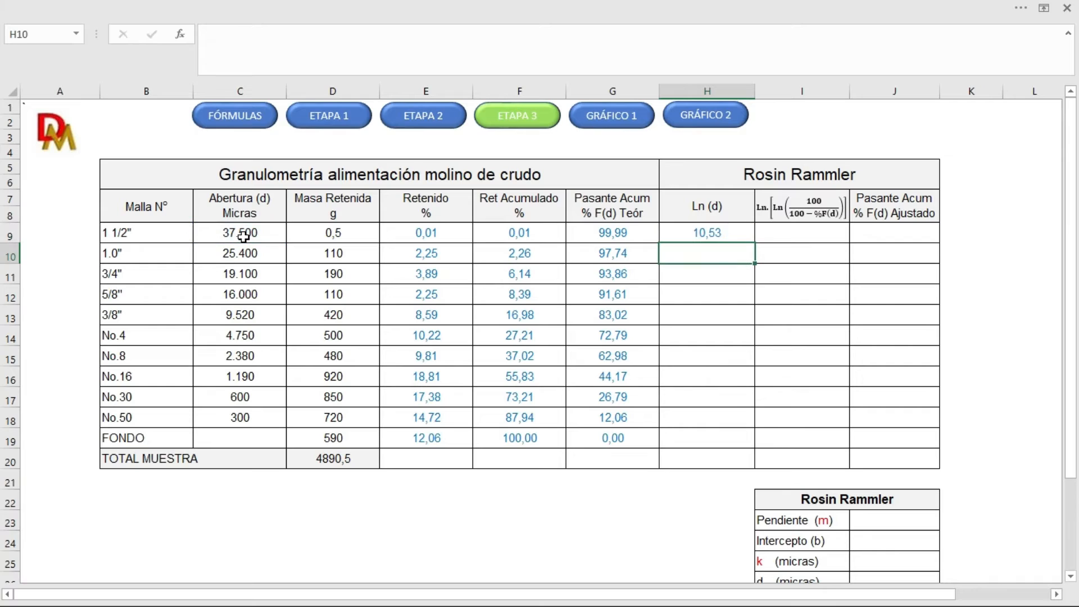
{"action": "left_click", "coordinate": [696, 238]}
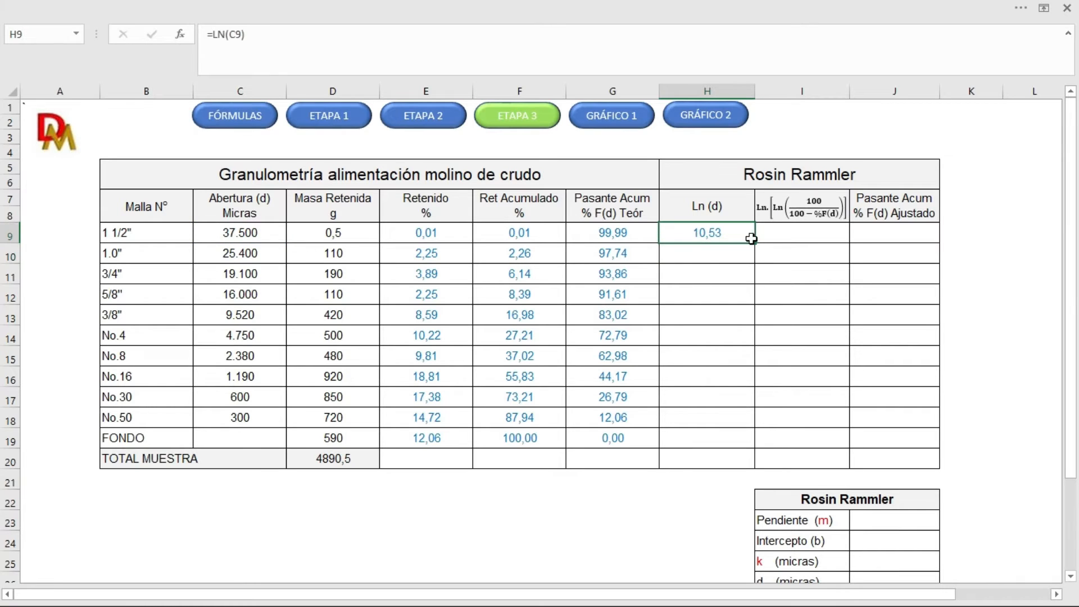
{"action": "left_click_drag", "start_coordinate": [756, 270], "coordinate": [748, 430]}
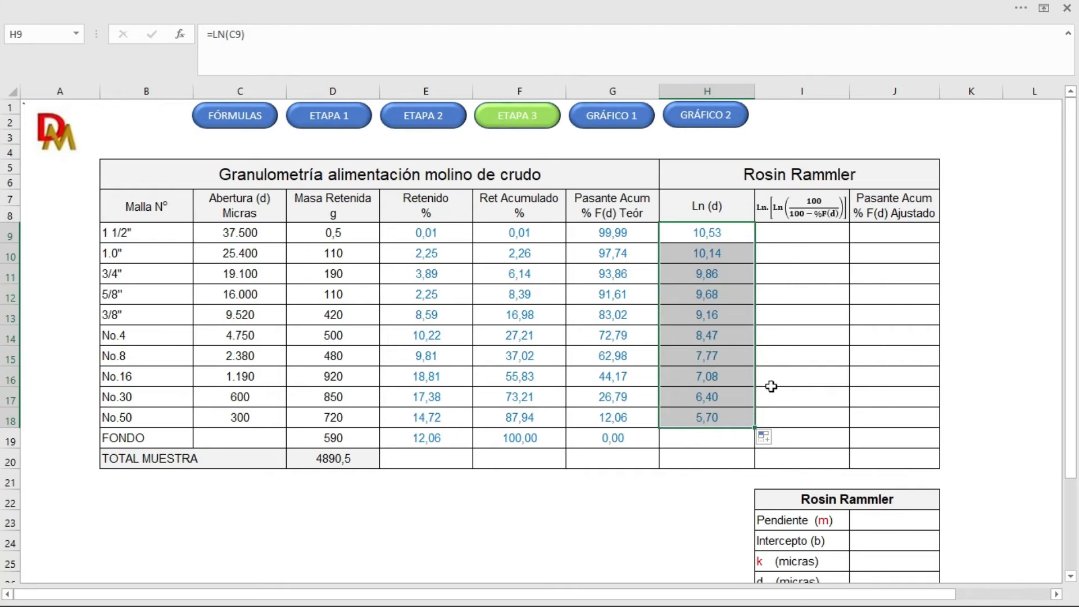
Step: Enter =LN(LN(100/(100-G9))) in I9 and fill the double-logarithm formula down to the No.50 row, I18
{"action": "left_click", "coordinate": [798, 238]}
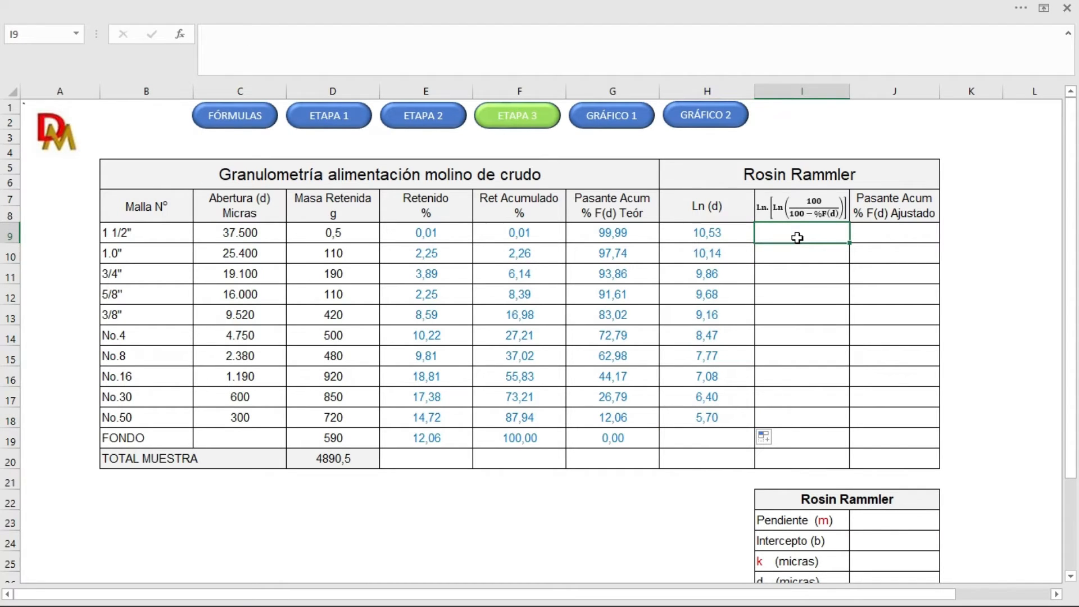
{"action": "type", "text": "=ln"}
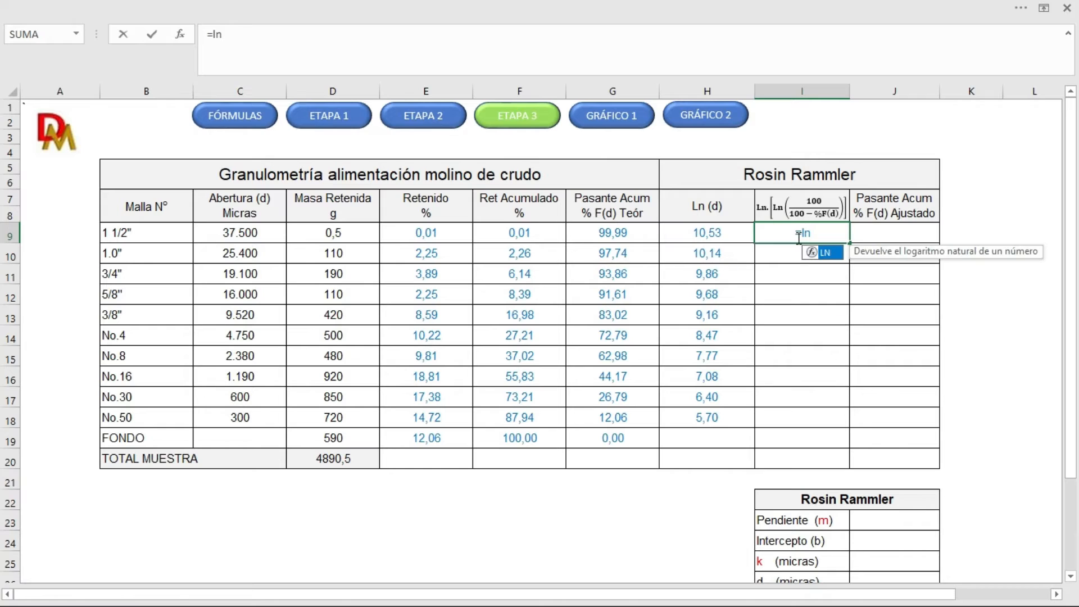
{"action": "double_click", "coordinate": [824, 252]}
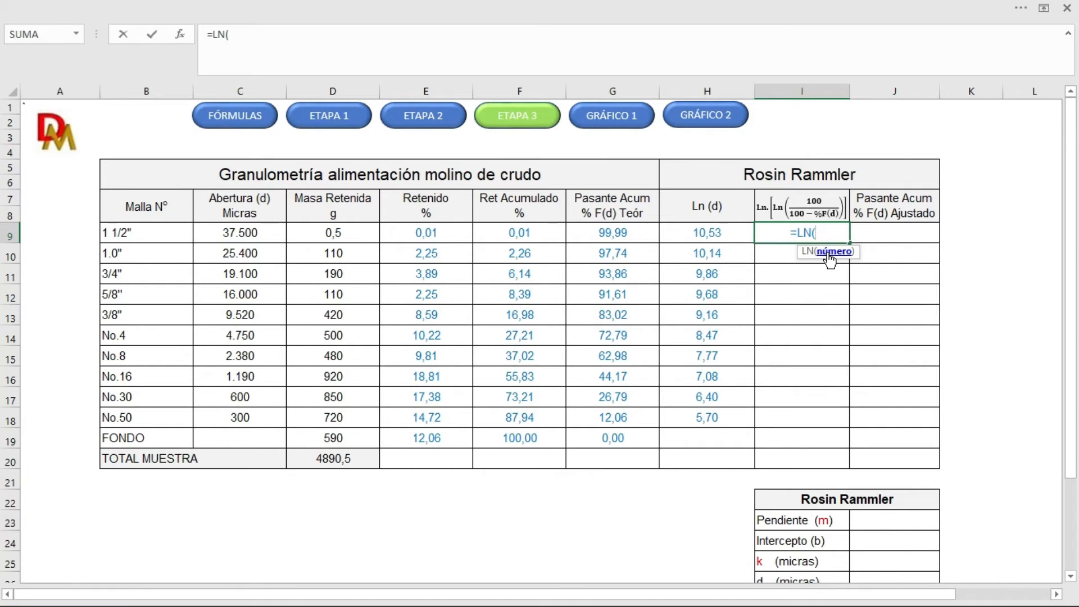
{"action": "type", "text": "ln"}
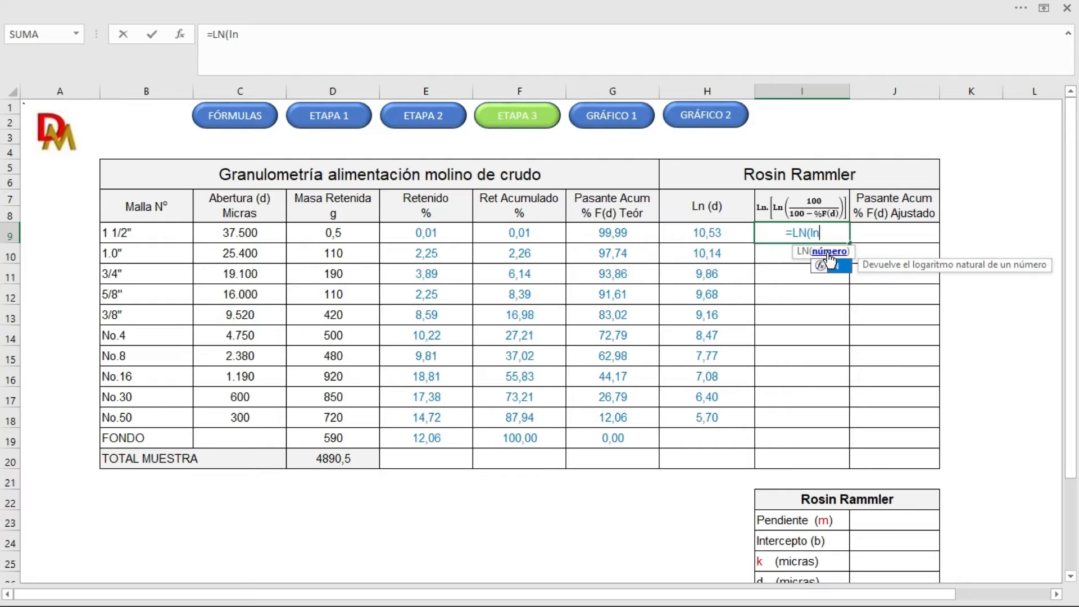
{"action": "double_click", "coordinate": [835, 268]}
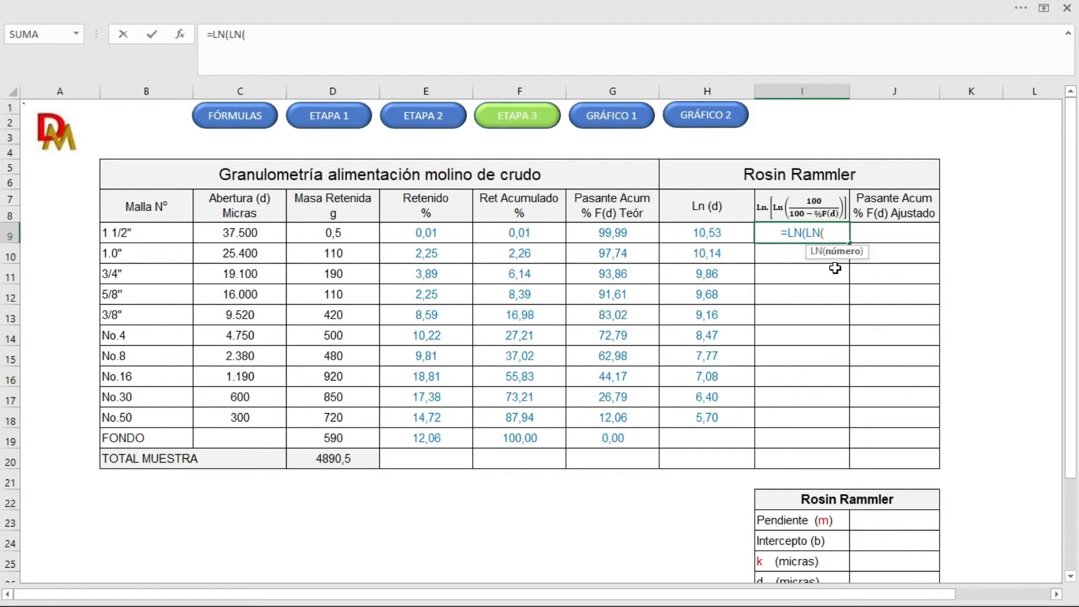
{"action": "type", "text": "100"}
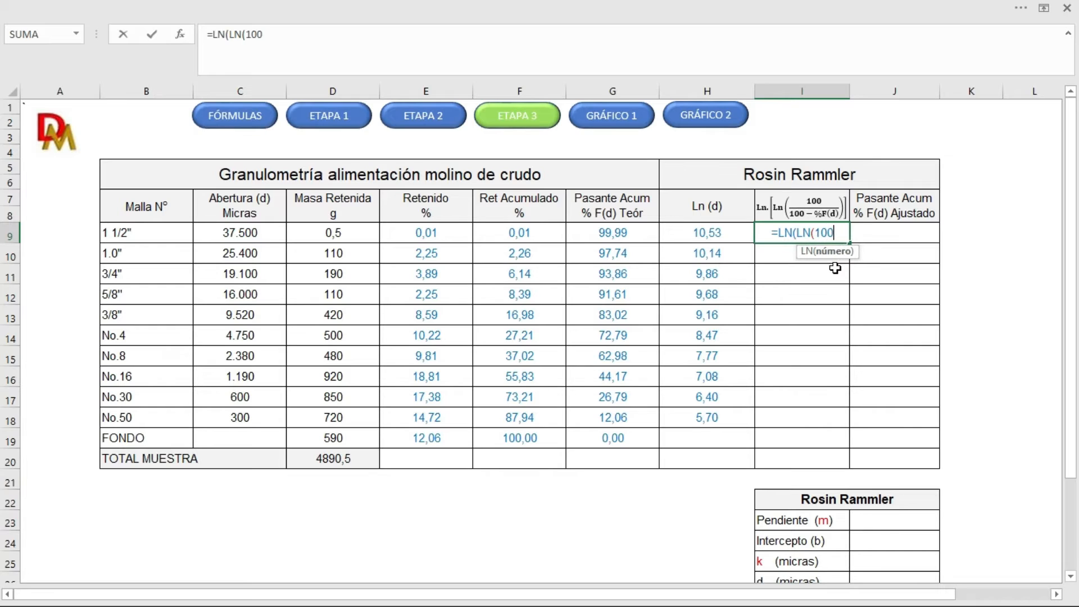
{"action": "type", "text": "/"}
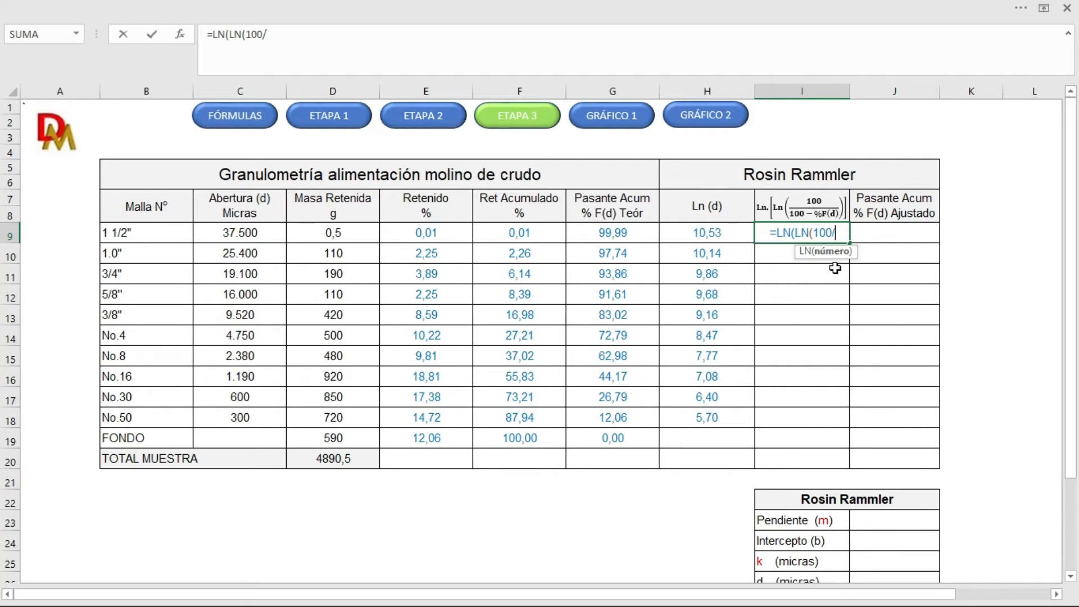
{"action": "type", "text": "(100"}
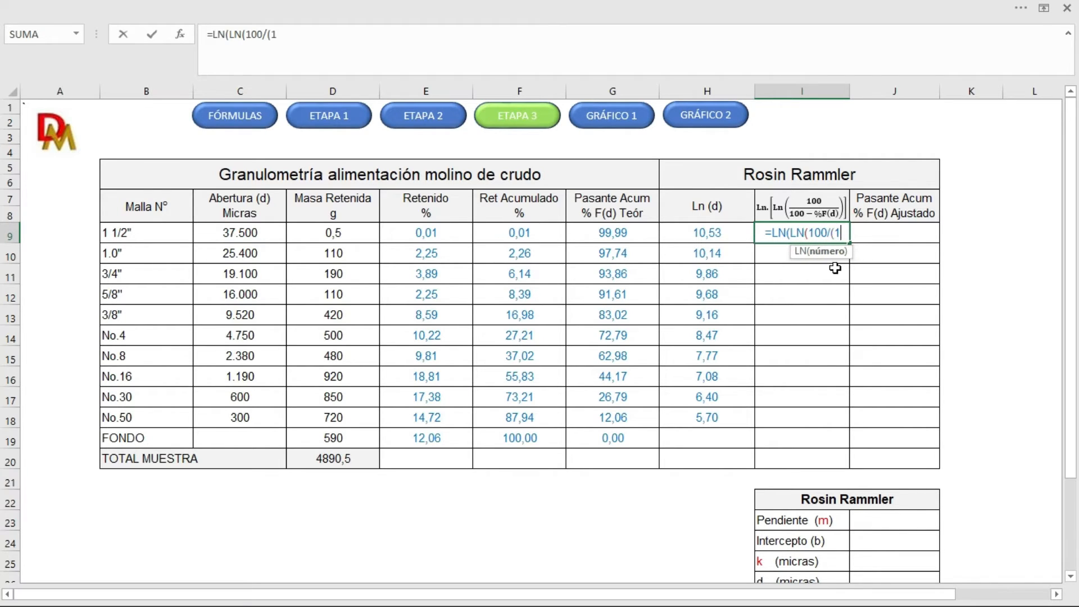
{"action": "type", "text": "-"}
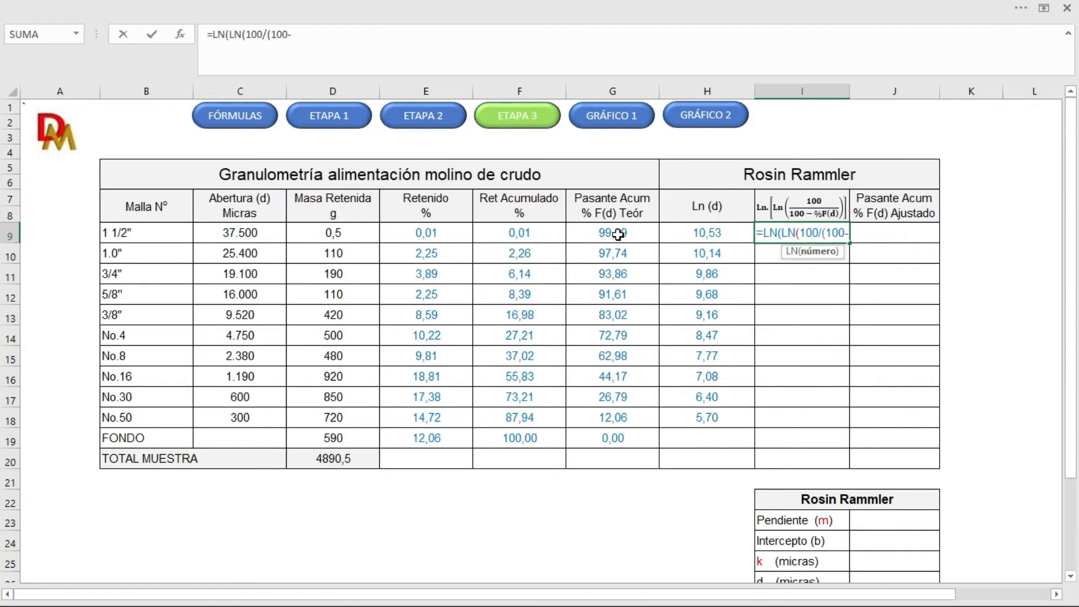
{"action": "left_click", "coordinate": [617, 235]}
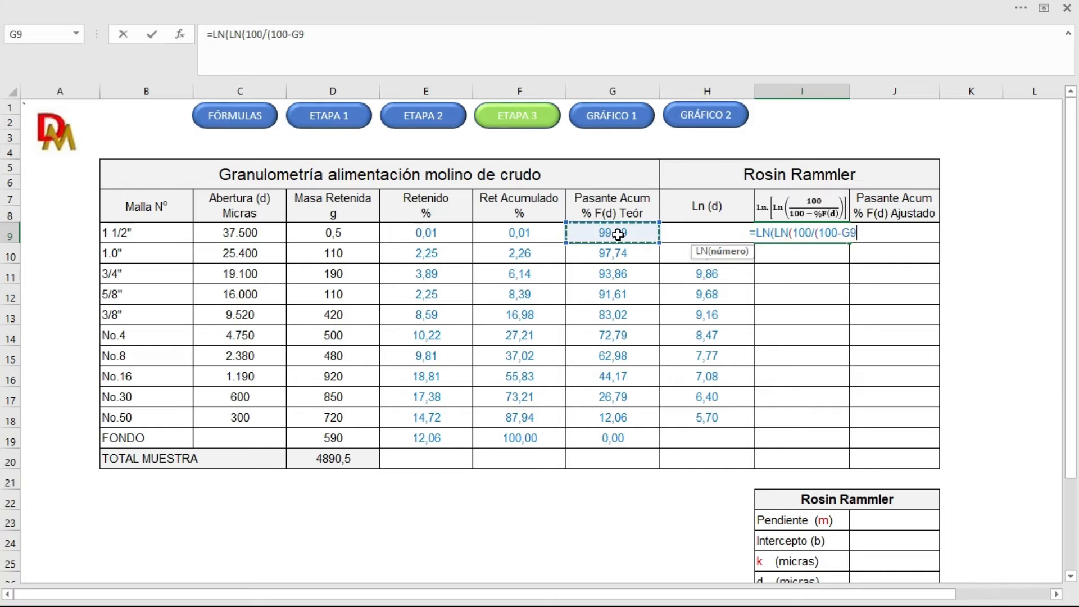
{"action": "type", "text": ")"}
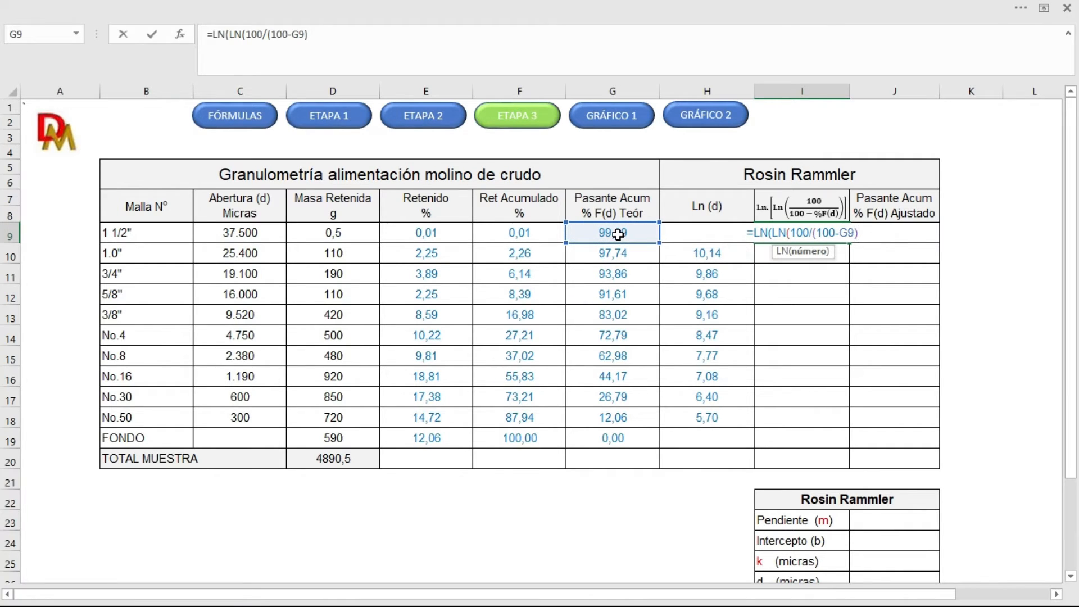
{"action": "type", "text": "))"}
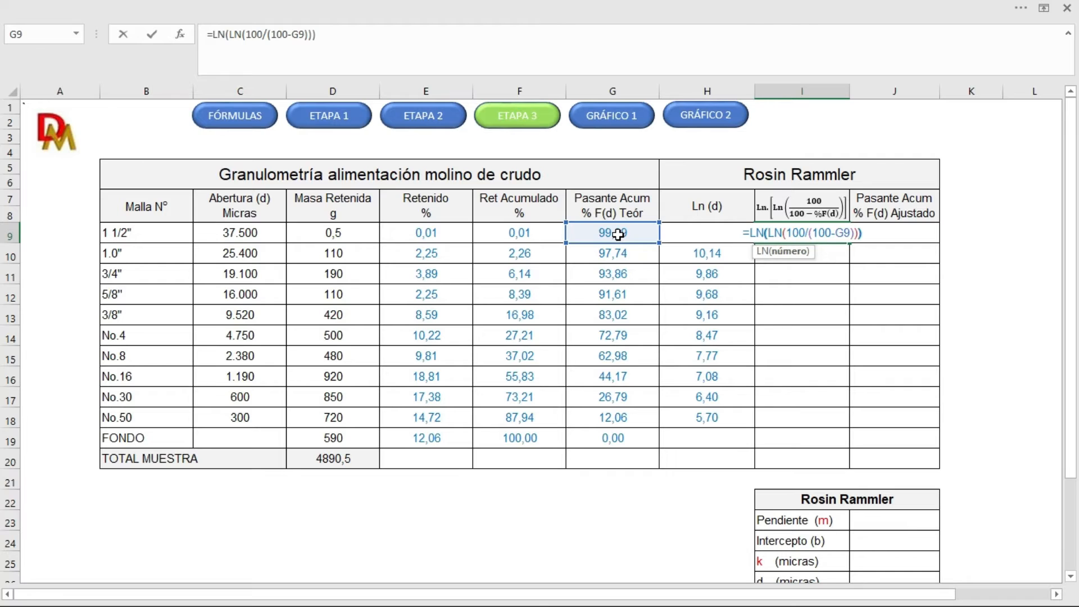
{"action": "key", "text": "Return"}
{"action": "left_click", "coordinate": [822, 234]}
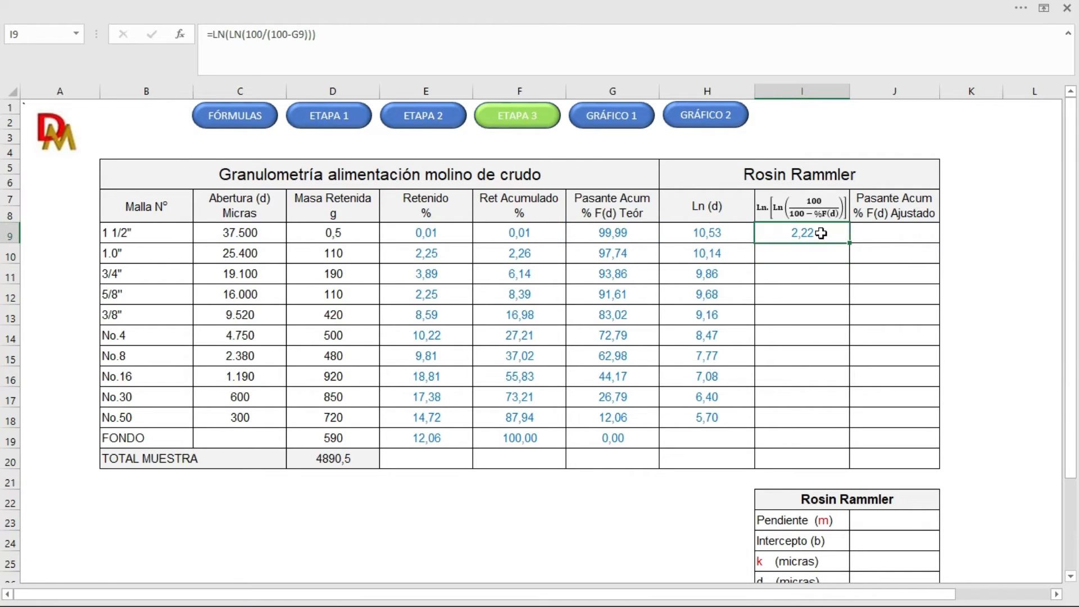
{"action": "left_click_drag", "start_coordinate": [850, 243], "coordinate": [847, 425]}
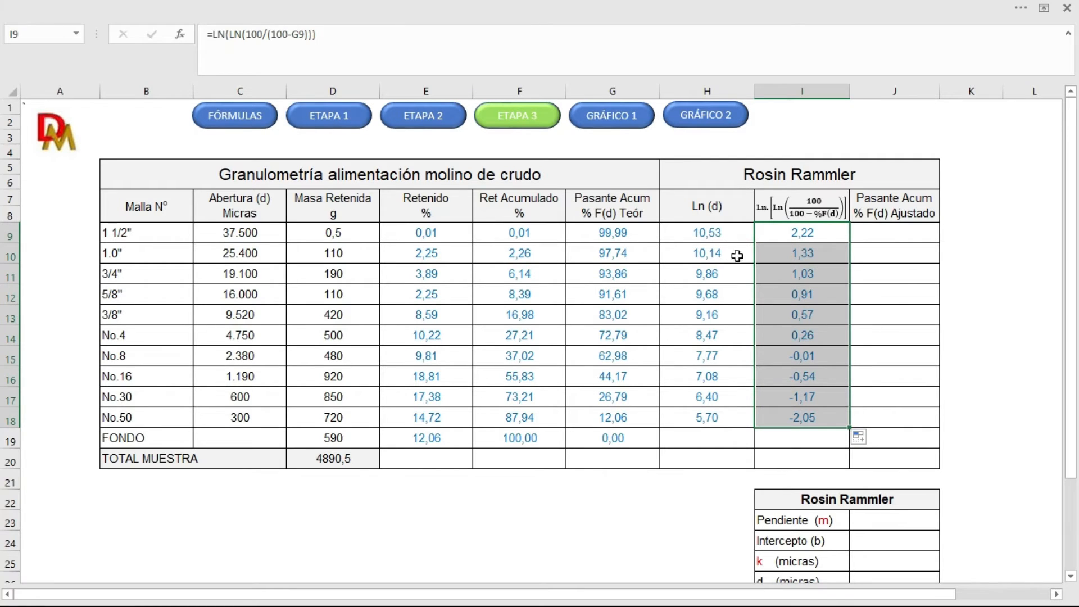
Step: Highlight the data in H9:I18 and examine the trendline equation of the linearized Rosin Rammler curve on the GRÁFICO 1 sheet
{"action": "left_click_drag", "start_coordinate": [710, 234], "coordinate": [798, 417]}
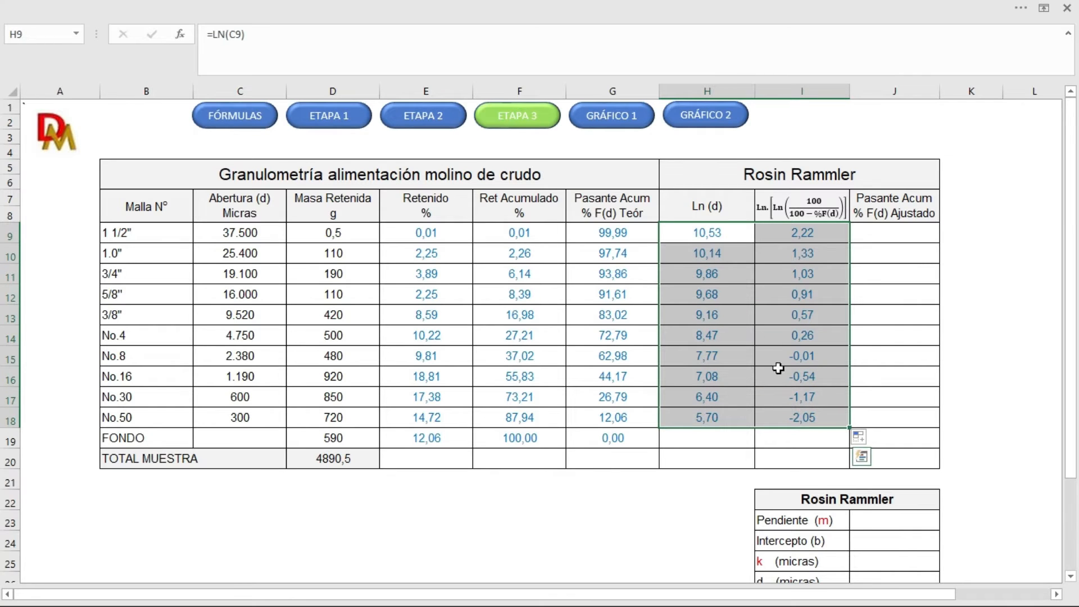
{"action": "left_click", "coordinate": [613, 120]}
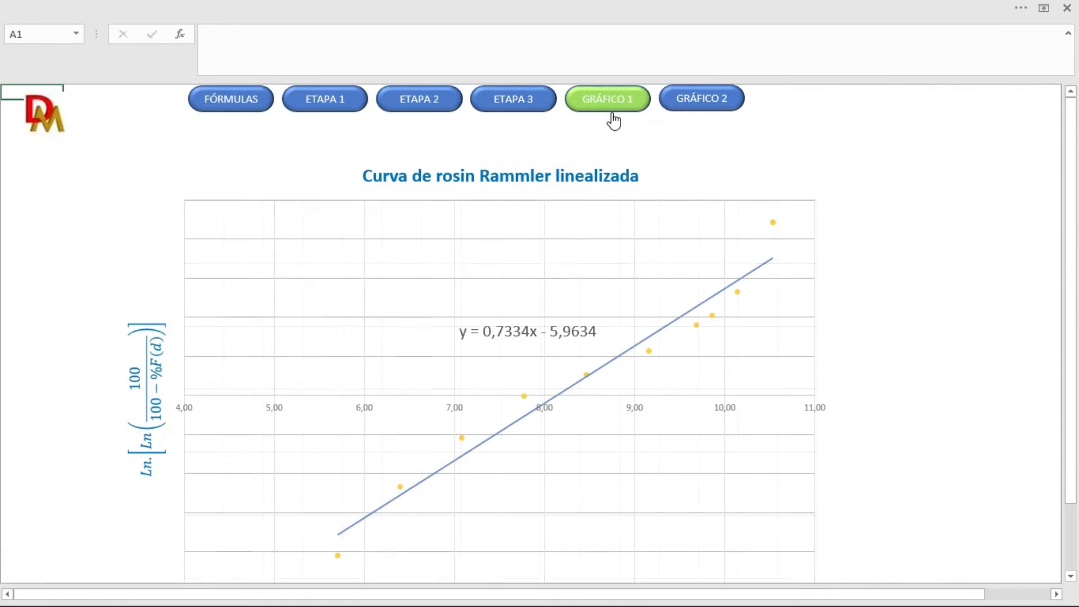
{"action": "left_click", "coordinate": [522, 332]}
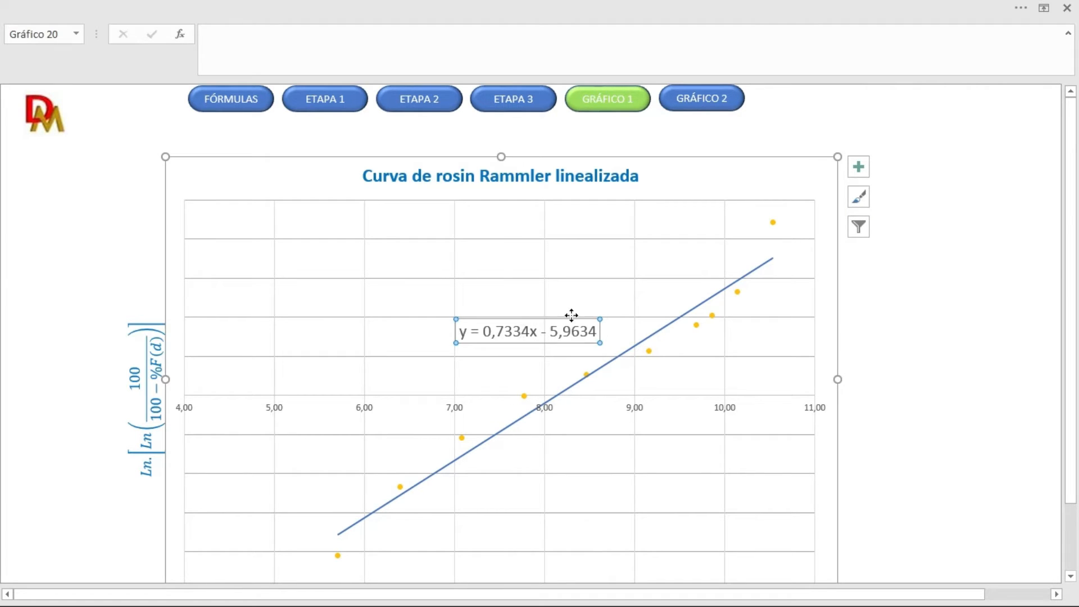
Step: Back on the ETAPA 3 sheet, calculate the Pendiente (m) in J23 with =PENDIENTE(I9:I18;H9:H18)
{"action": "key", "text": "ctrl+Page_Up"}
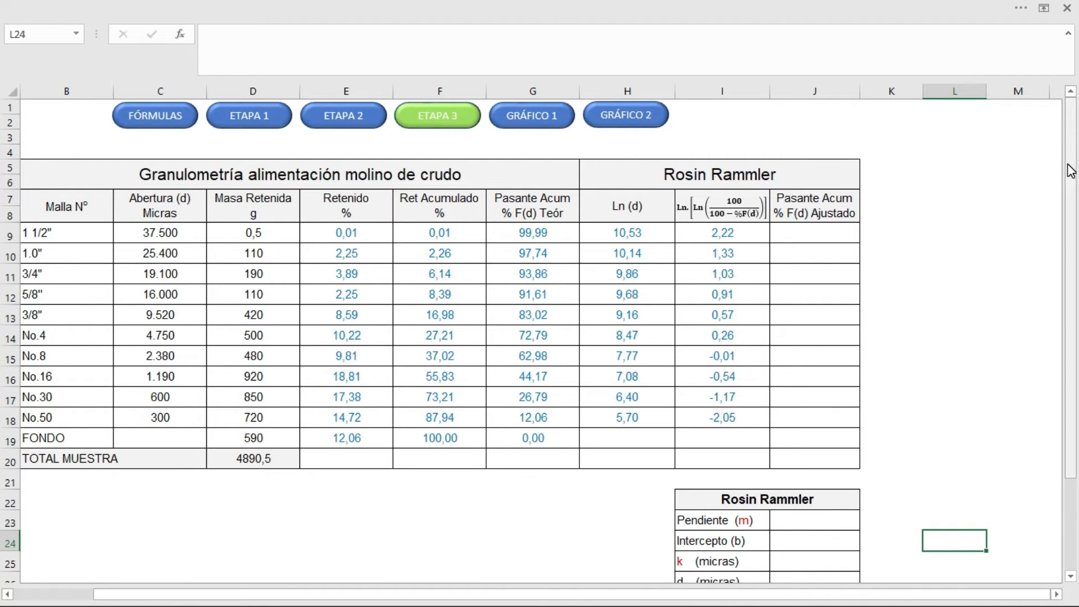
{"action": "left_click_drag", "start_coordinate": [1071, 168], "coordinate": [1073, 174]}
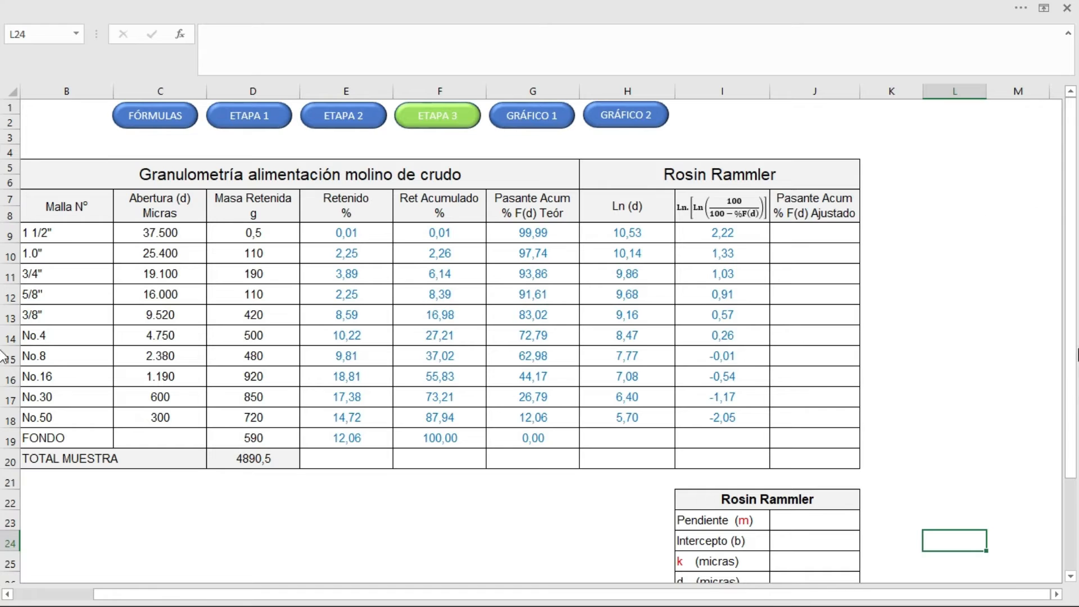
{"action": "left_click_drag", "start_coordinate": [1073, 402], "coordinate": [1074, 401]}
{"action": "left_click_drag", "start_coordinate": [1073, 432], "coordinate": [1072, 431]}
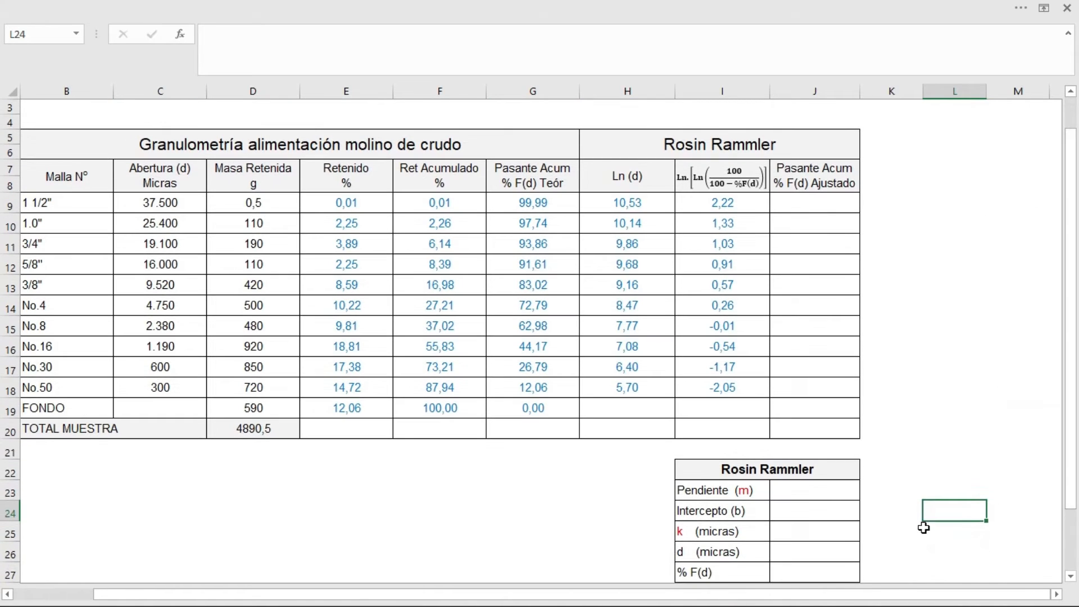
{"action": "left_click", "coordinate": [828, 493]}
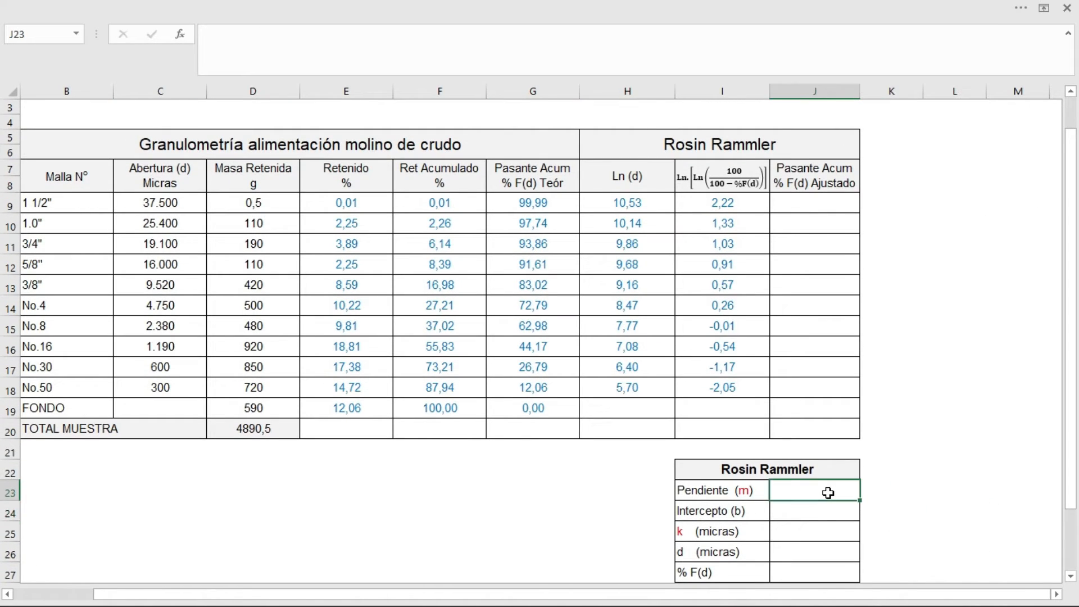
{"action": "type", "text": "=pend"}
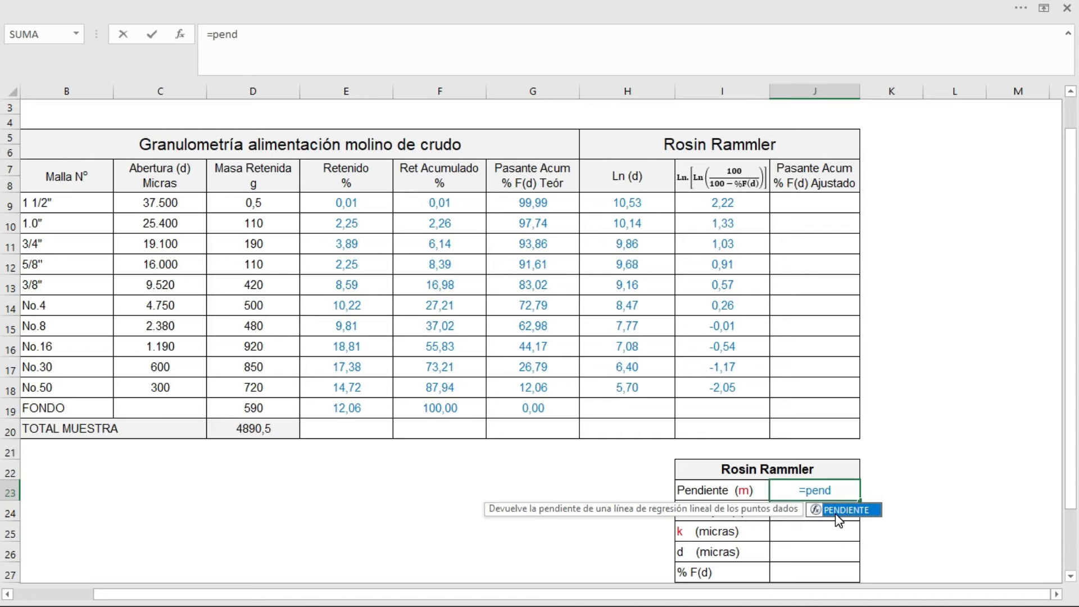
{"action": "double_click", "coordinate": [839, 512]}
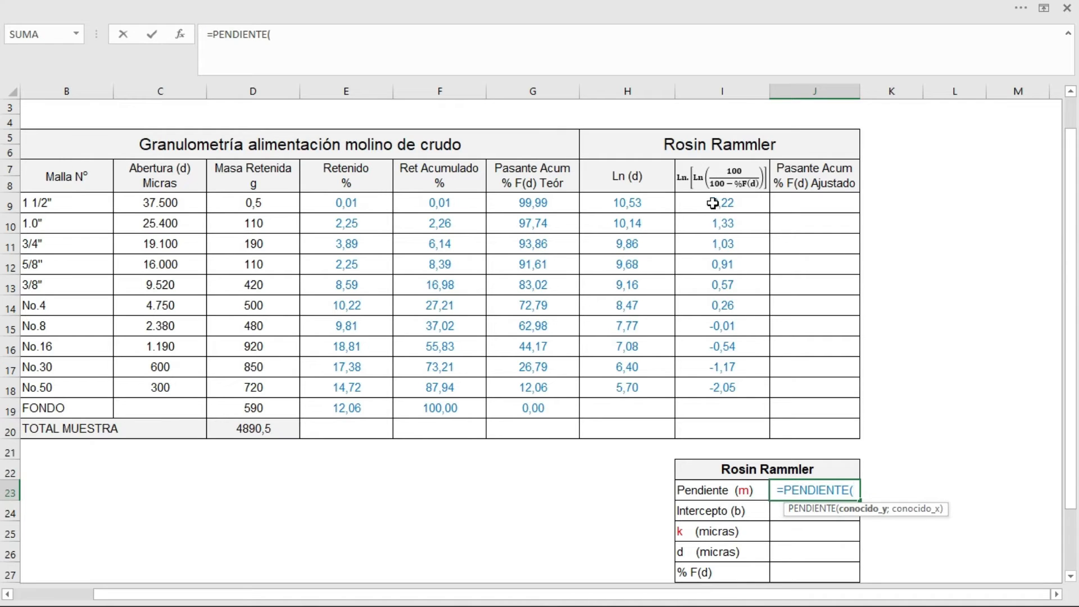
{"action": "left_click_drag", "start_coordinate": [713, 203], "coordinate": [713, 388]}
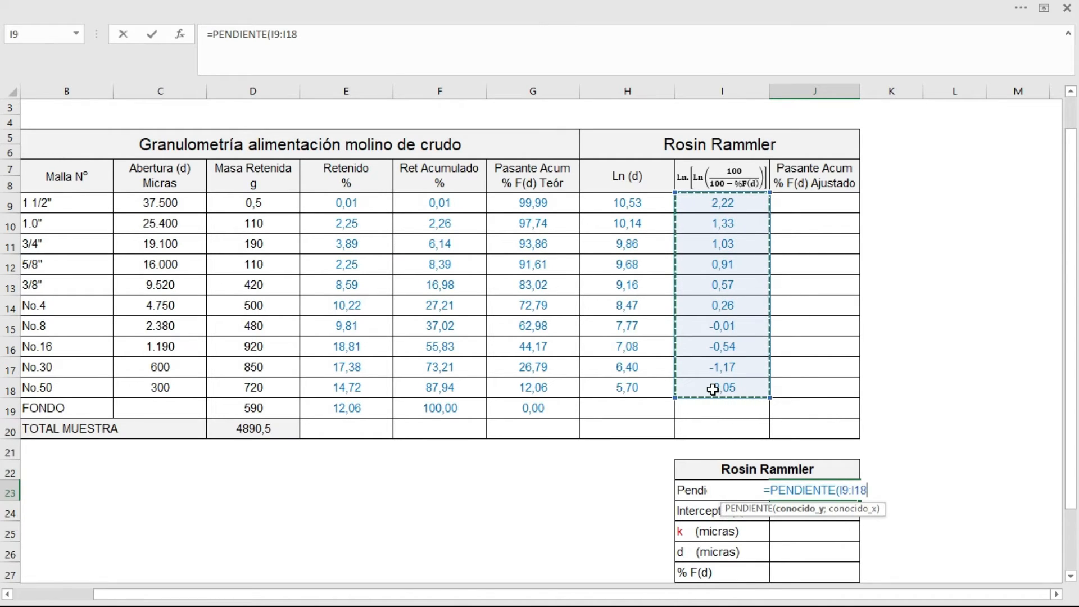
{"action": "type", "text": ";"}
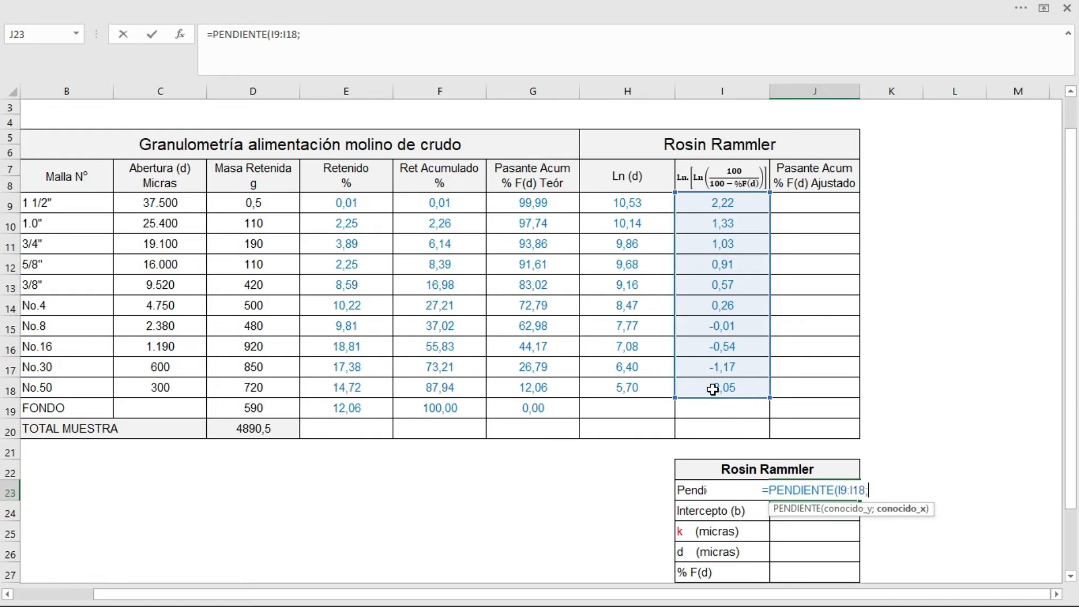
{"action": "left_click_drag", "start_coordinate": [616, 203], "coordinate": [610, 389]}
{"action": "type", "text": ")"}
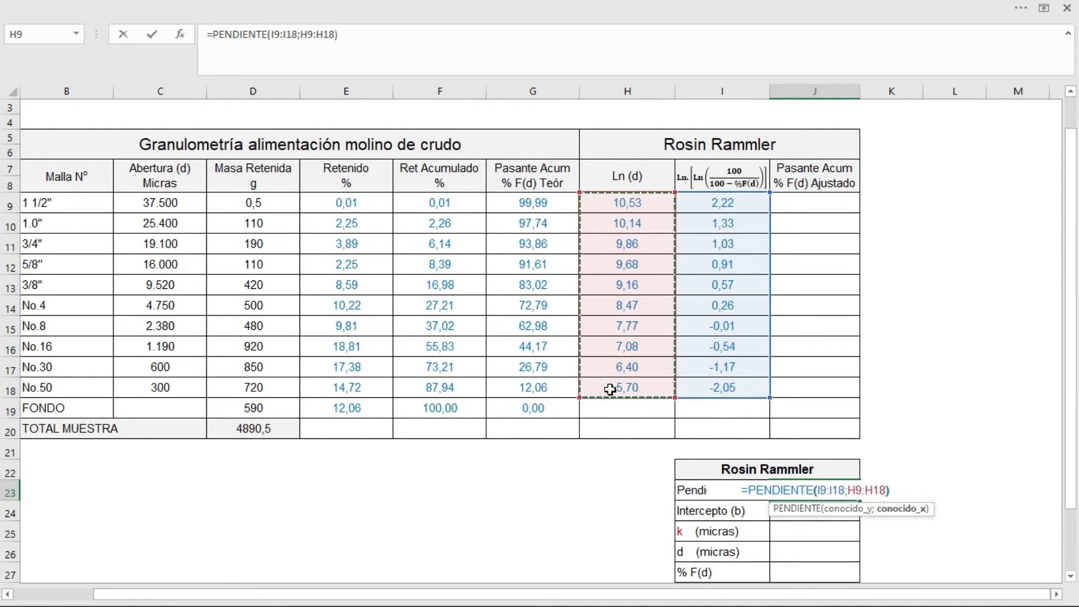
{"action": "key", "text": "Return"}
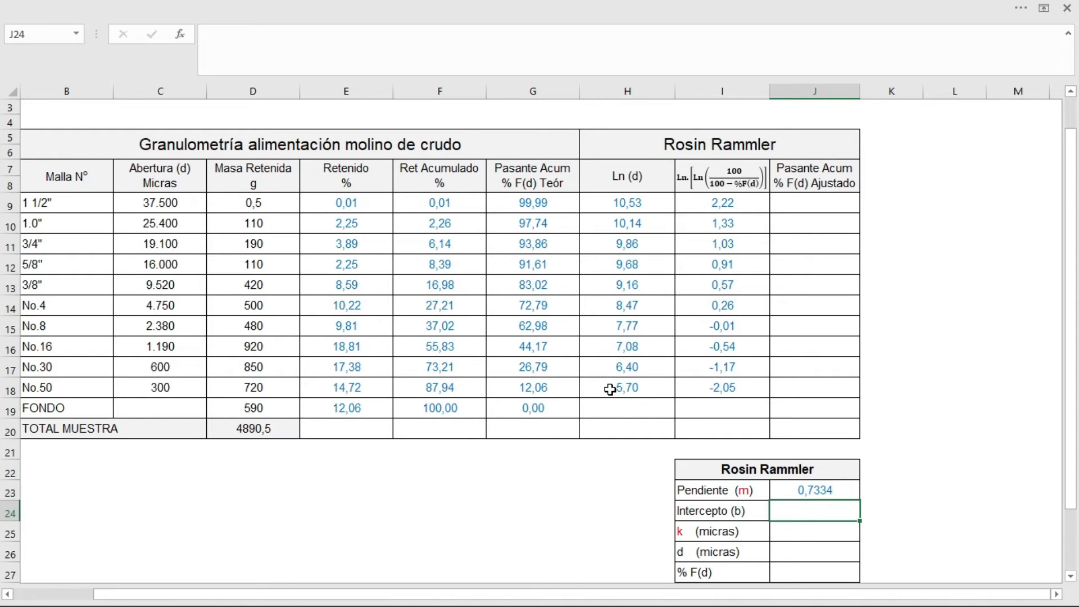
Step: Calculate the Intercepto (b) in J24 with =INTERSECCION.EJE(I9:I18;H9:H18)
{"action": "type", "text": "=inter"}
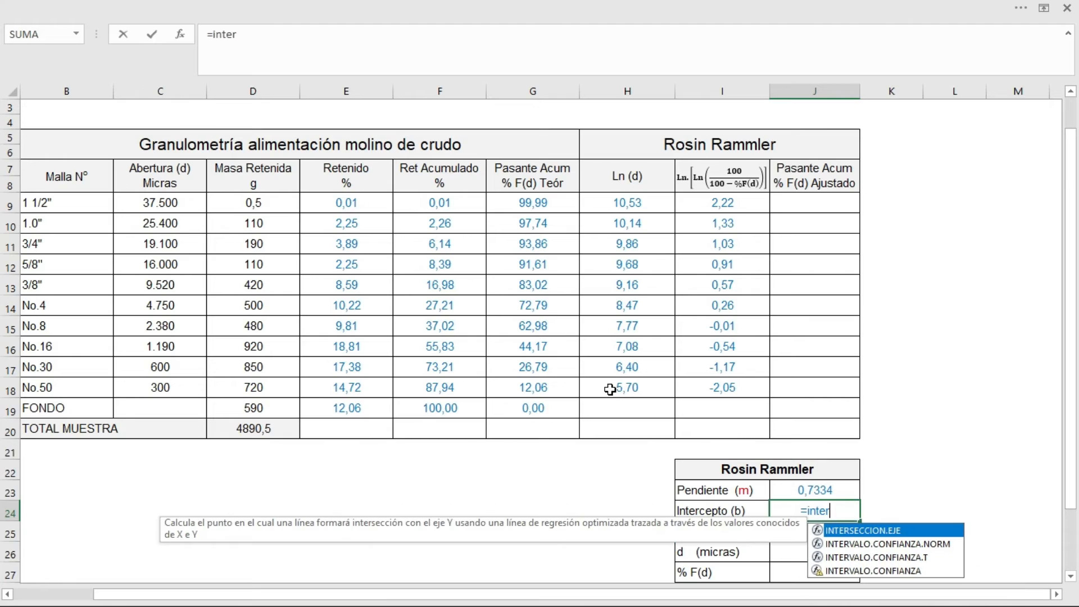
{"action": "double_click", "coordinate": [859, 531]}
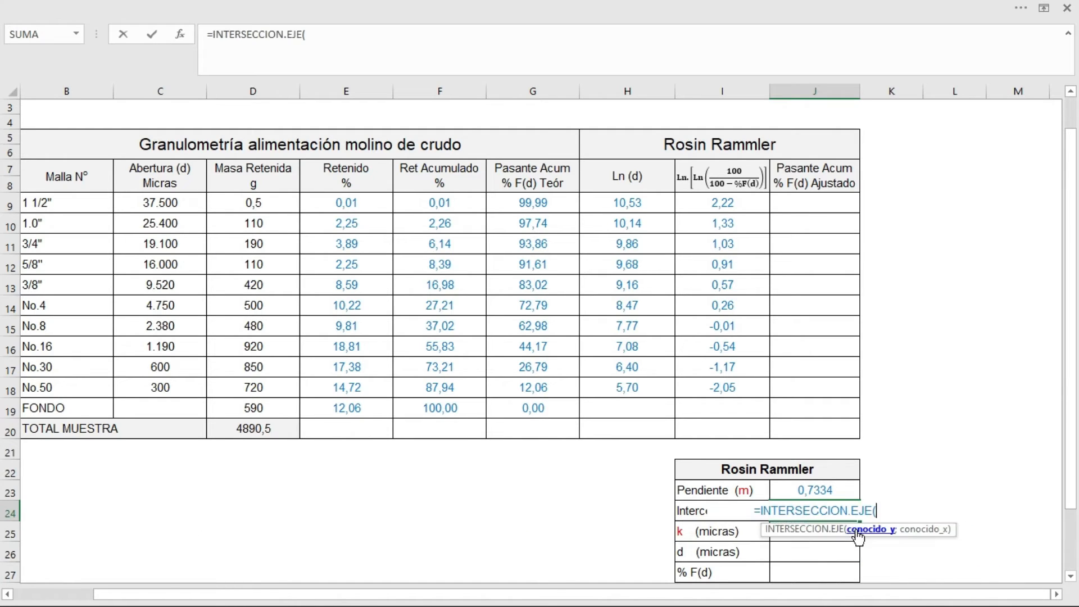
{"action": "left_click_drag", "start_coordinate": [711, 203], "coordinate": [713, 386]}
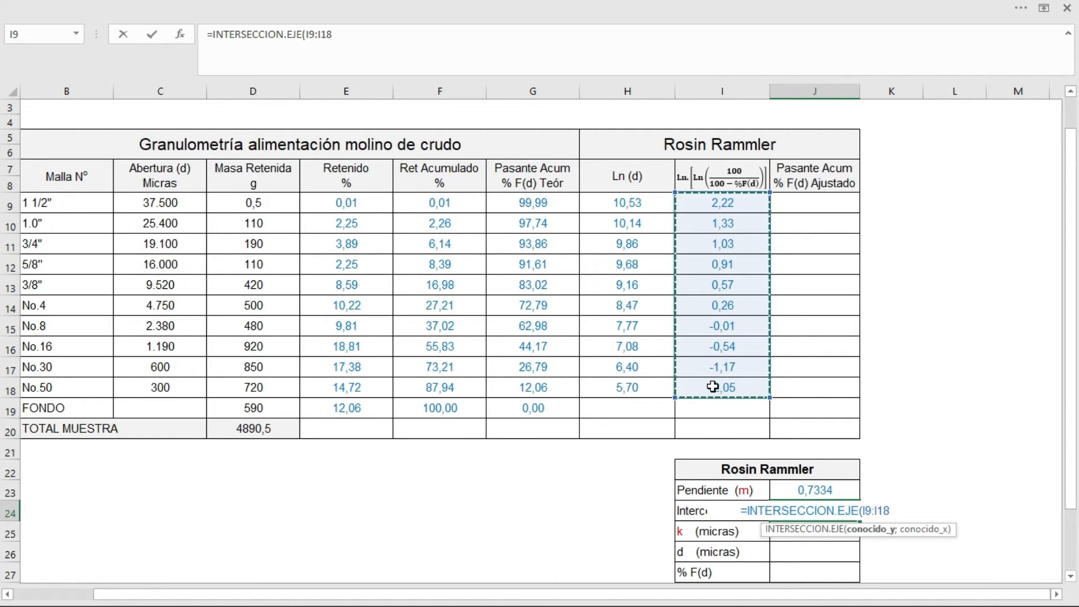
{"action": "type", "text": ";"}
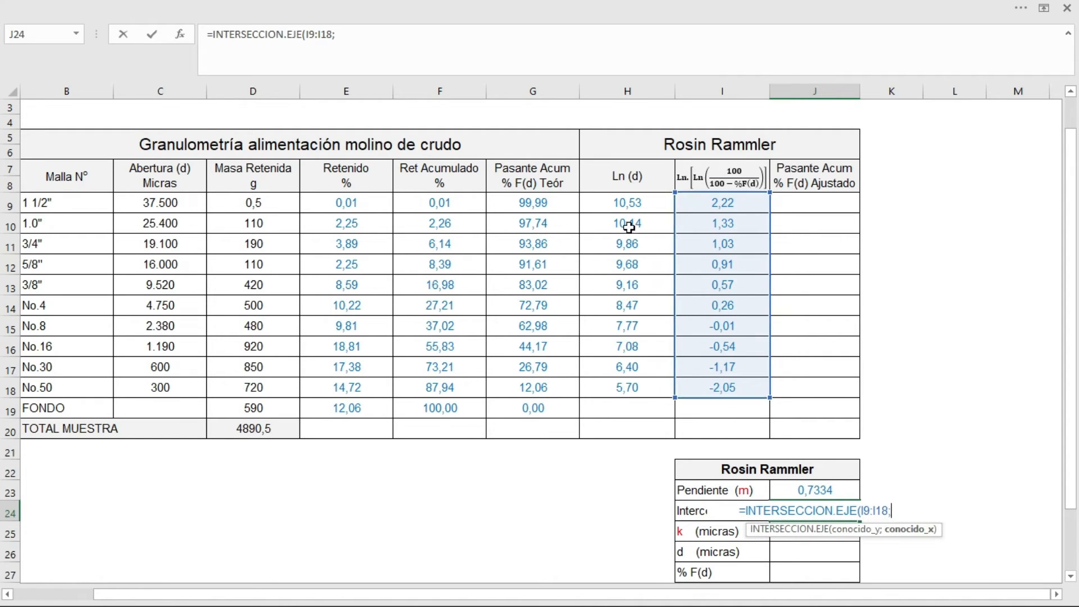
{"action": "left_click_drag", "start_coordinate": [619, 203], "coordinate": [600, 393]}
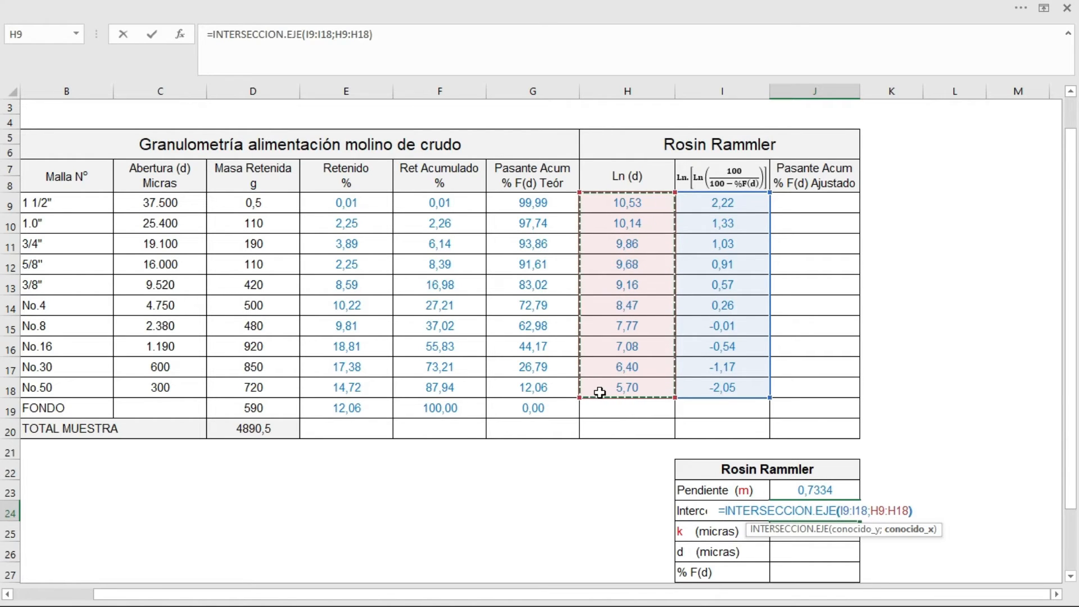
{"action": "key", "text": "Return"}
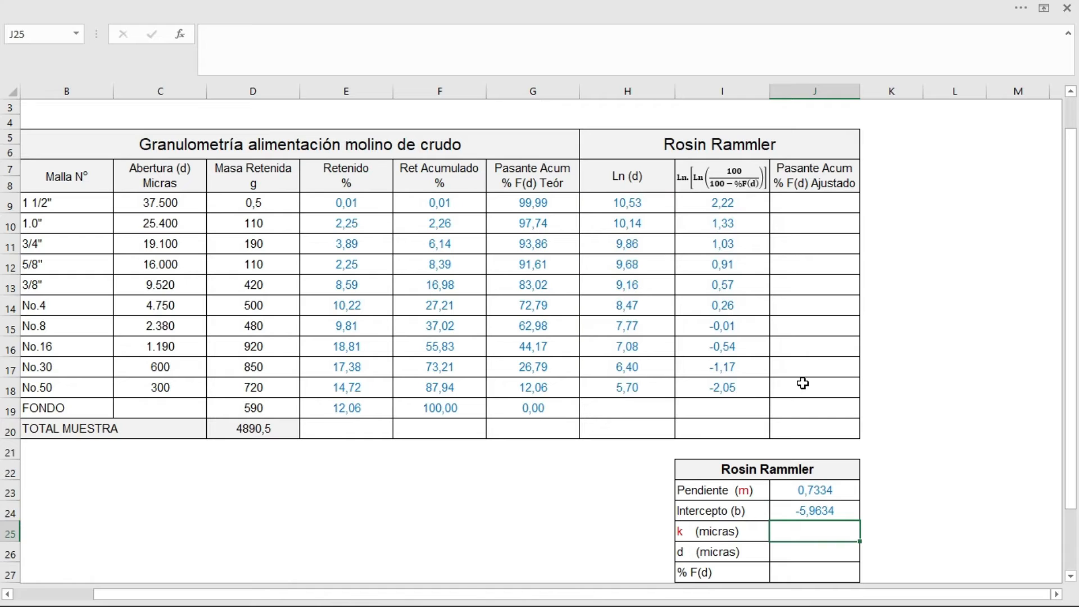
Step: Compare the slope and intercept in J23:J24 with the trendline equation on the GRÁFICO 1 sheet, returning to cell J25 on ETAPA 3
{"action": "left_click", "coordinate": [818, 498]}
{"action": "left_click_drag", "start_coordinate": [817, 502], "coordinate": [818, 513]}
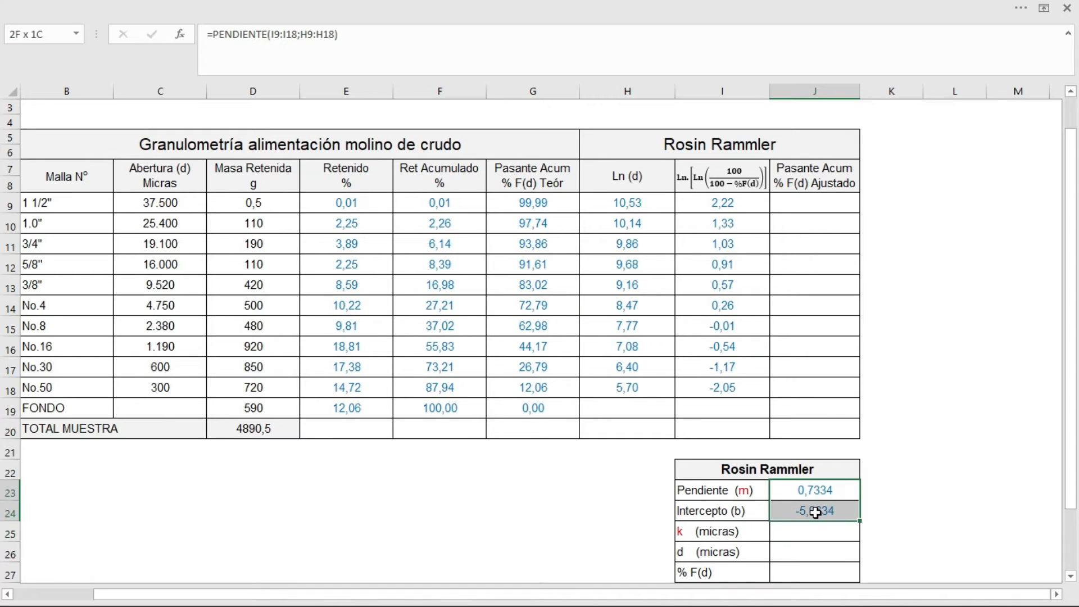
{"action": "scroll", "coordinate": [999, 195], "scroll_direction": "up", "scroll_amount": 1}
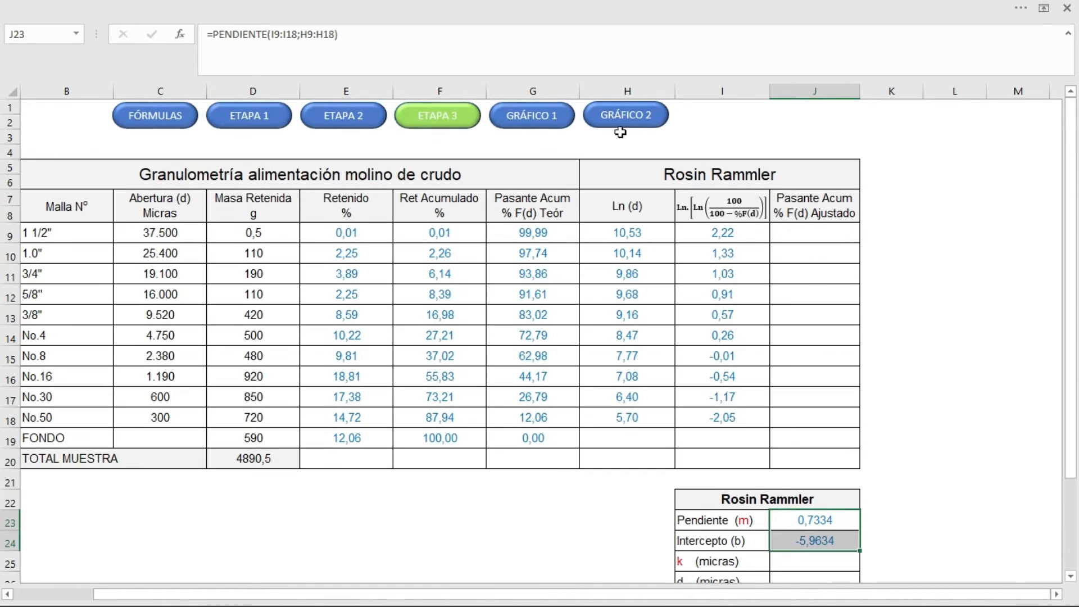
{"action": "left_click", "coordinate": [541, 115]}
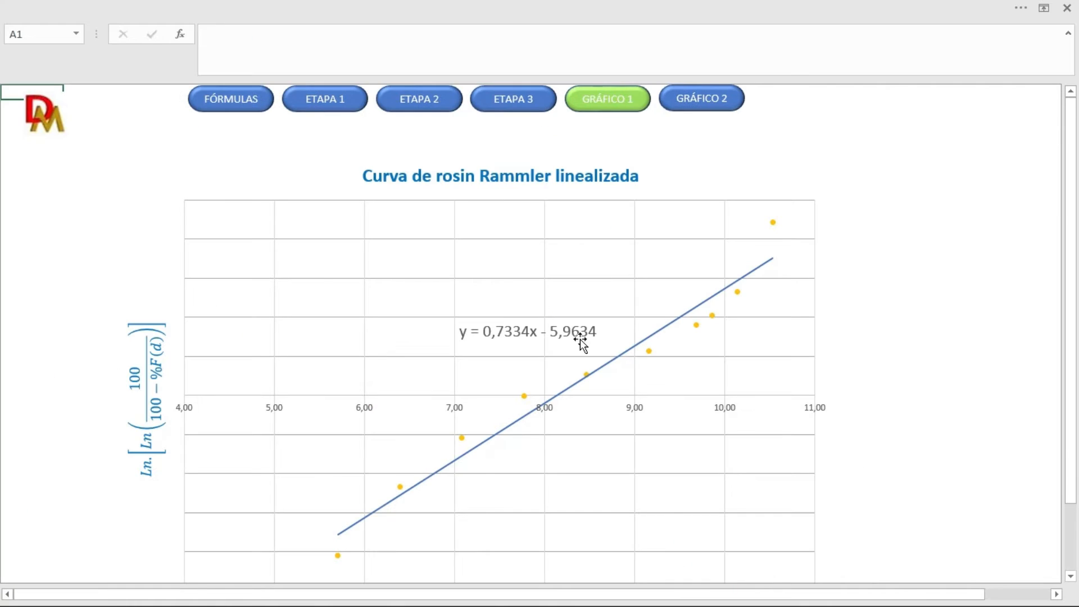
{"action": "left_click", "coordinate": [506, 337]}
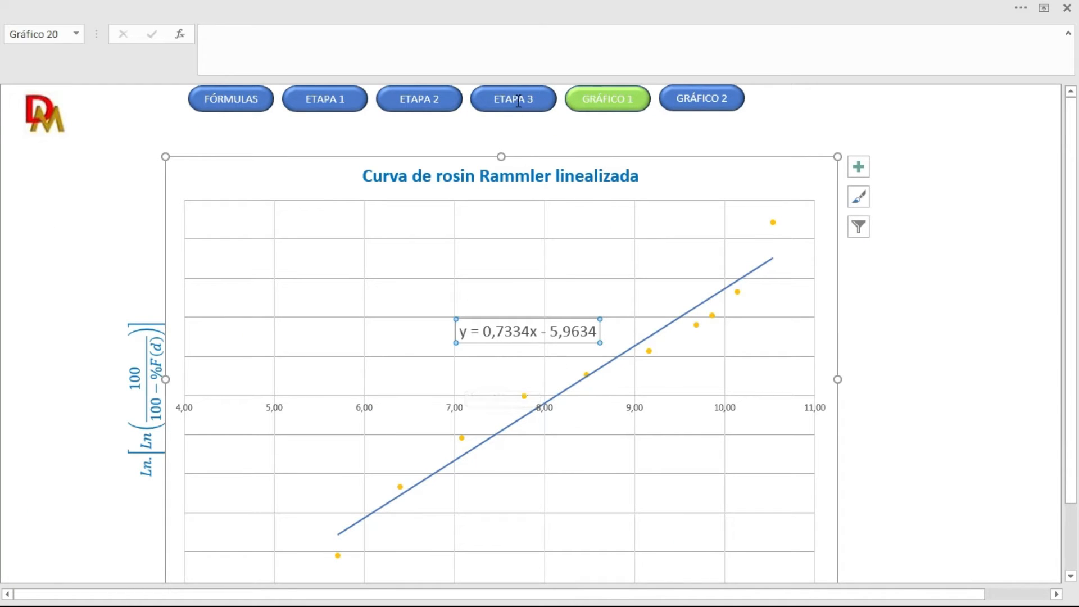
{"action": "left_click", "coordinate": [789, 136]}
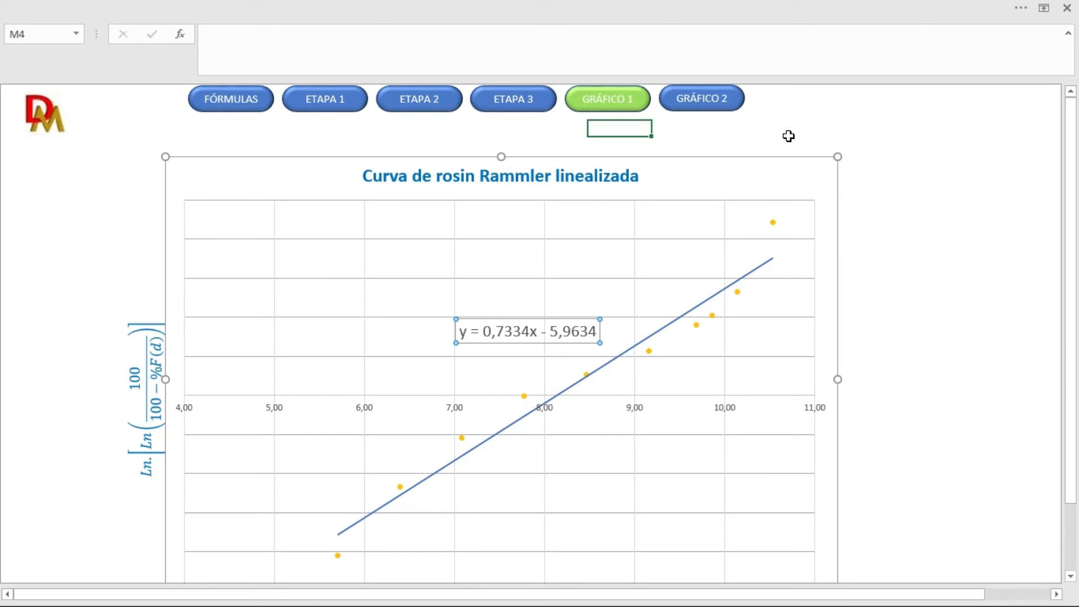
{"action": "left_click", "coordinate": [514, 102]}
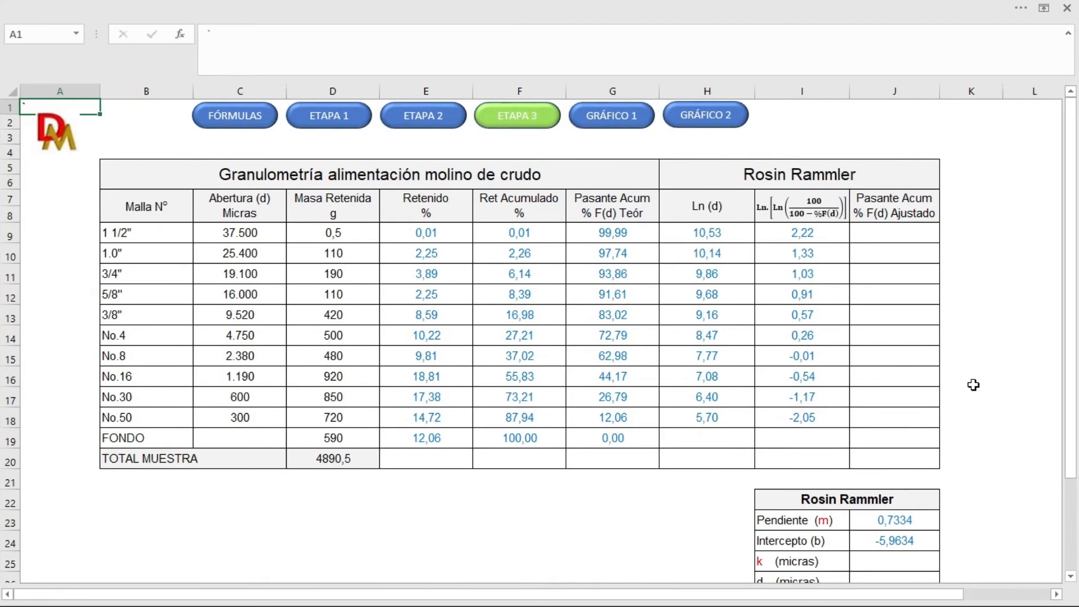
{"action": "scroll", "coordinate": [973, 385], "scroll_direction": "down", "scroll_amount": 1}
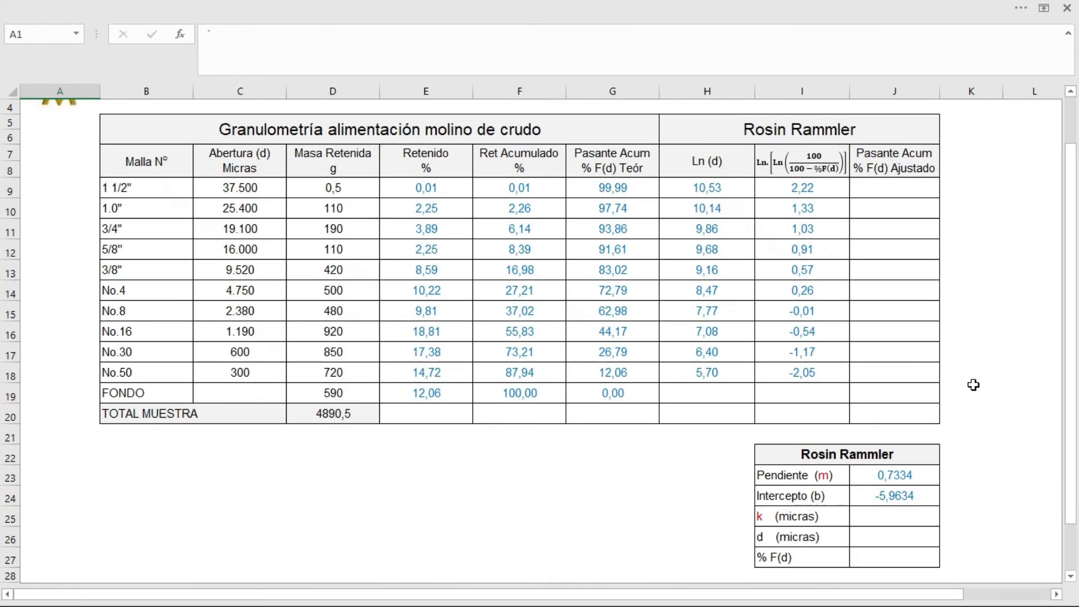
{"action": "left_click", "coordinate": [889, 512]}
{"action": "left_click_drag", "start_coordinate": [928, 597], "coordinate": [1010, 596]}
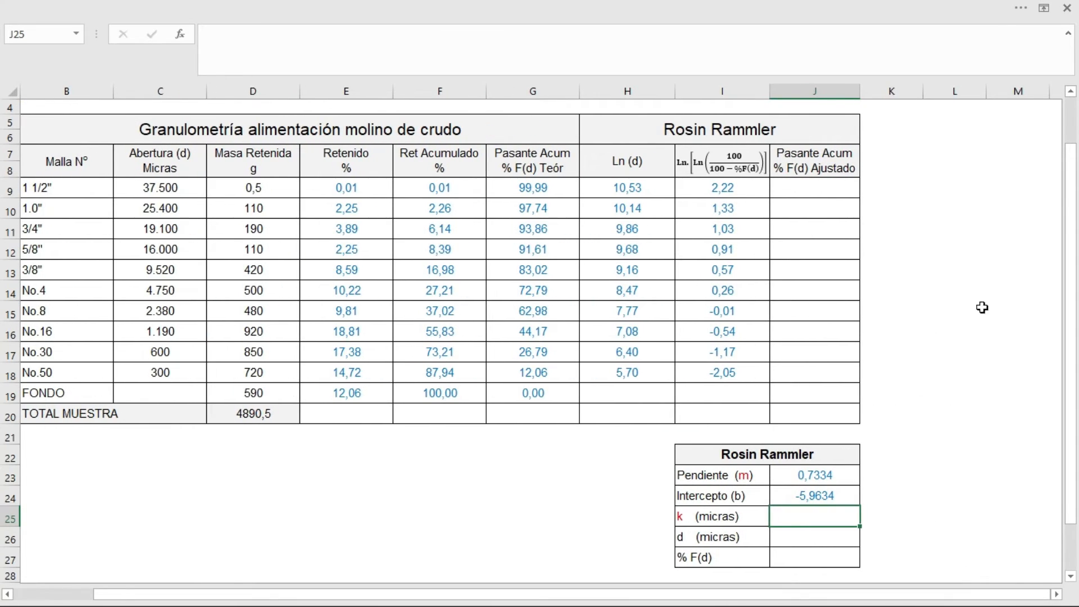
Step: Copy the boxed k formula from the FÓRMULAS sheet and paste it at K22, beside the Rosin Rammler results table on ETAPA 3
{"action": "scroll", "coordinate": [972, 271], "scroll_direction": "up", "scroll_amount": 1}
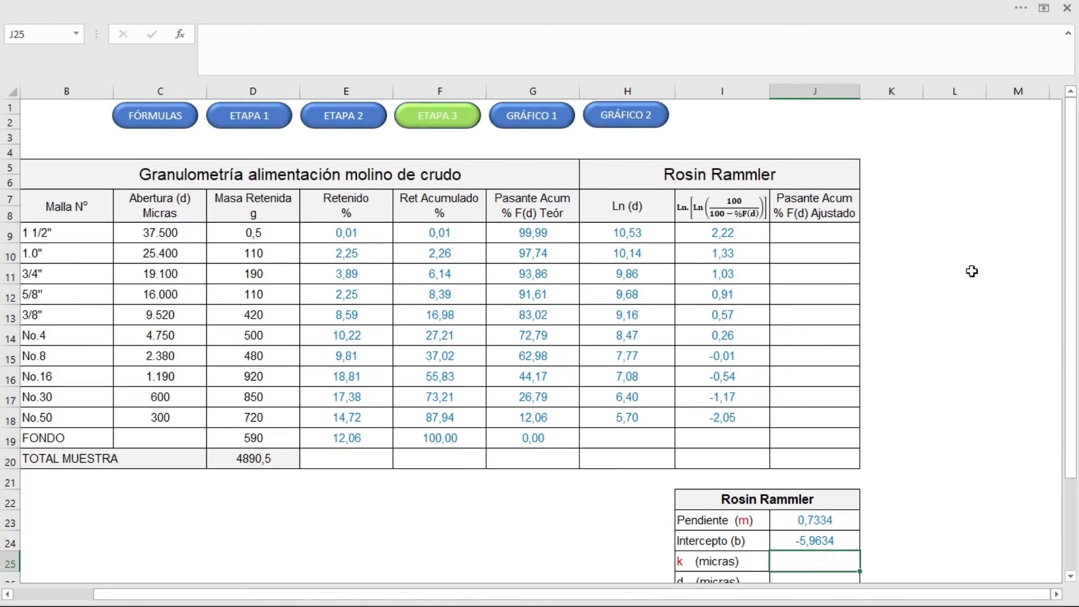
{"action": "left_click", "coordinate": [161, 115]}
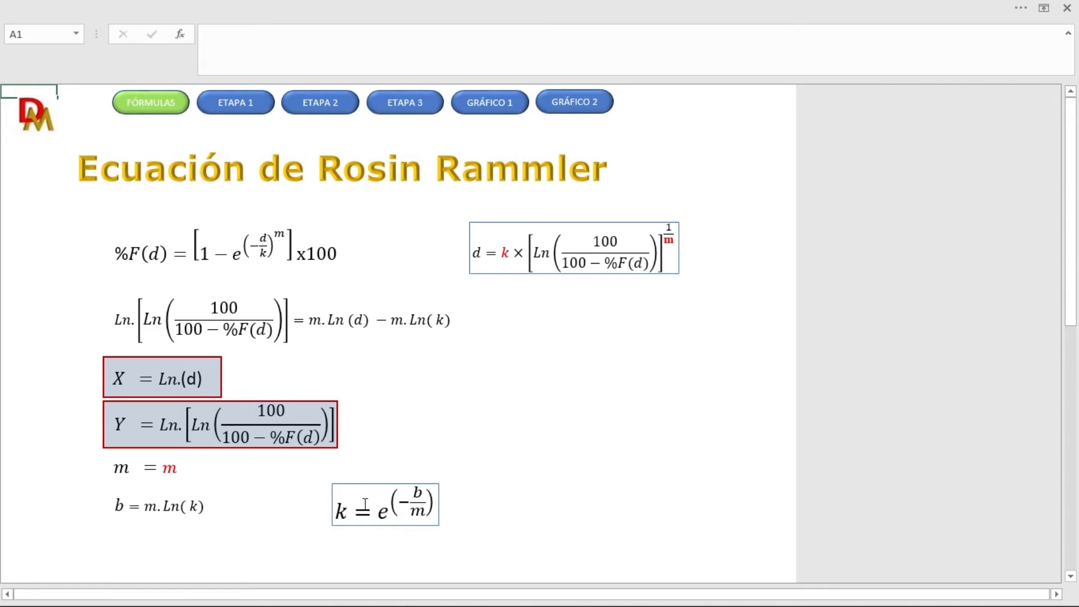
{"action": "left_click", "coordinate": [362, 484]}
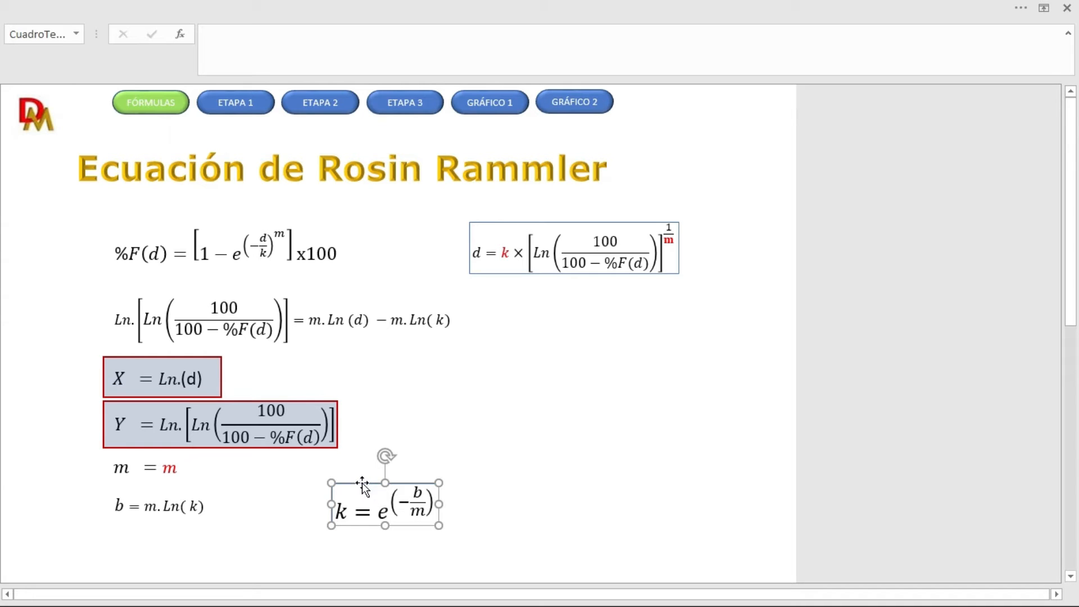
{"action": "left_click", "coordinate": [635, 352]}
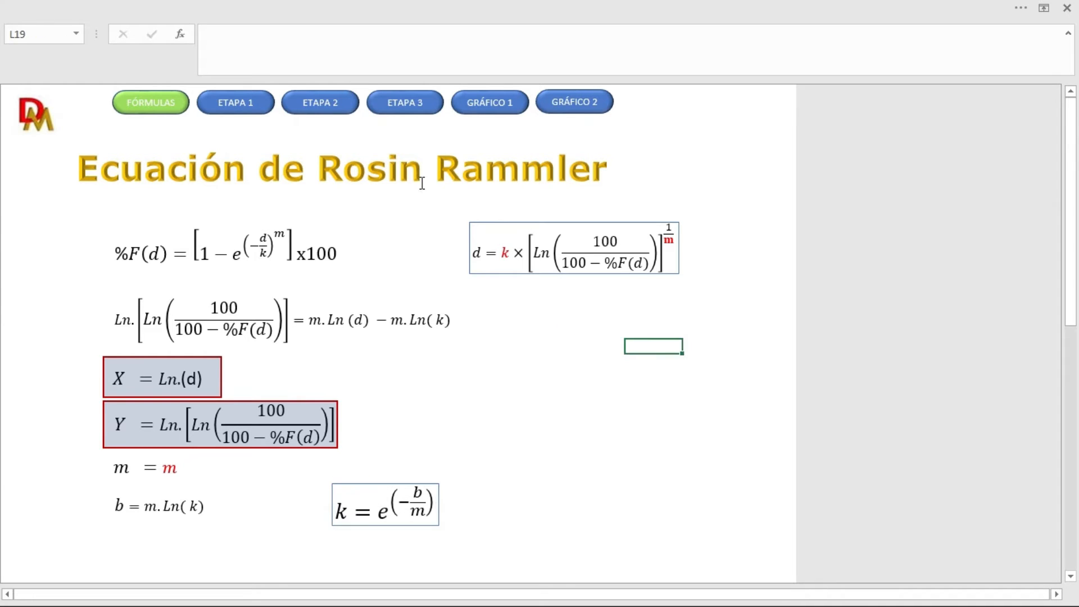
{"action": "left_click", "coordinate": [415, 103]}
{"action": "left_click_drag", "start_coordinate": [929, 596], "coordinate": [1008, 594]}
{"action": "left_click", "coordinate": [906, 507]}
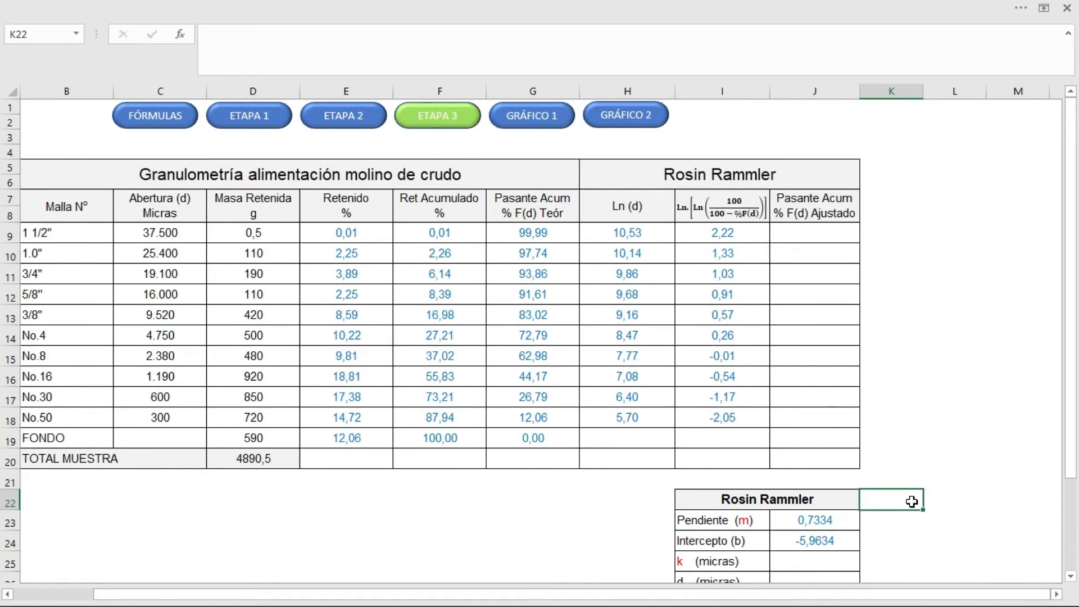
{"action": "key", "text": "ctrl+v"}
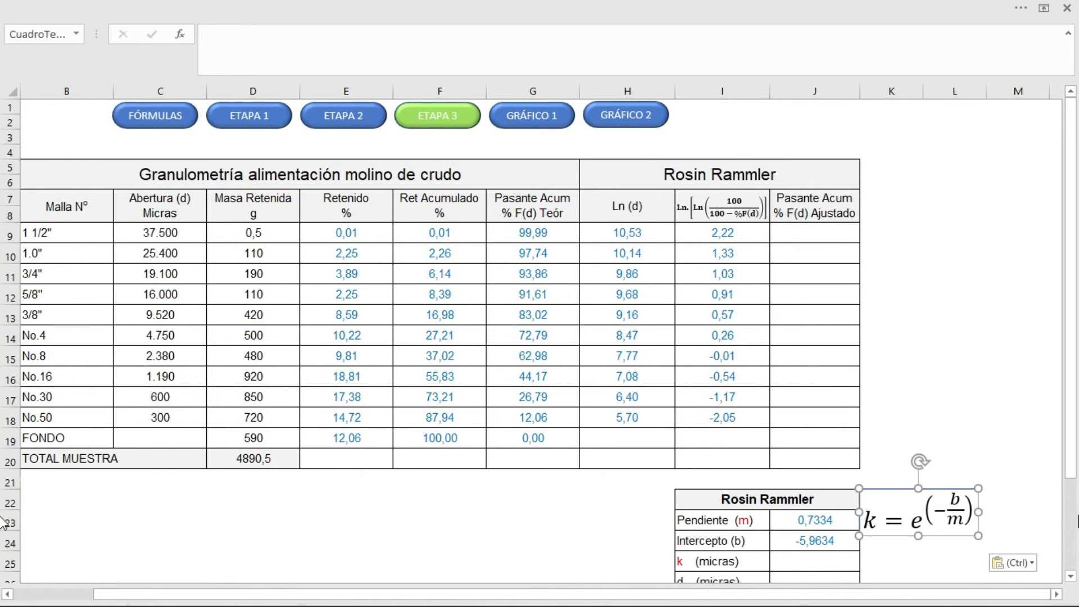
Step: Calculate k (micras) in J25 with =EXP(-(J24/J23))
{"action": "scroll", "coordinate": [820, 523], "scroll_direction": "down", "scroll_amount": 1}
{"action": "left_click", "coordinate": [821, 515]}
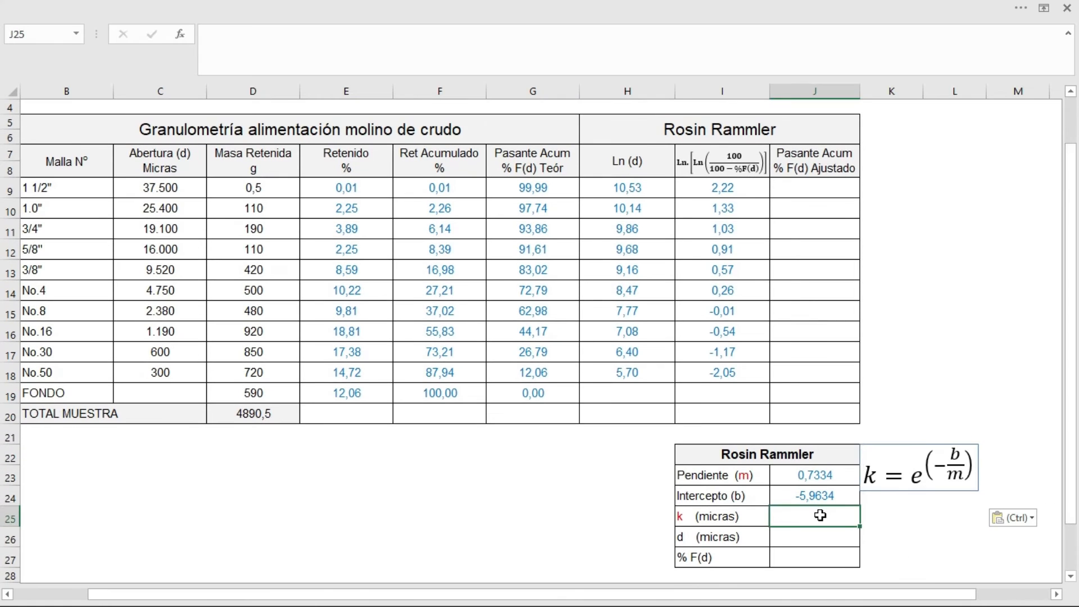
{"action": "type", "text": "="}
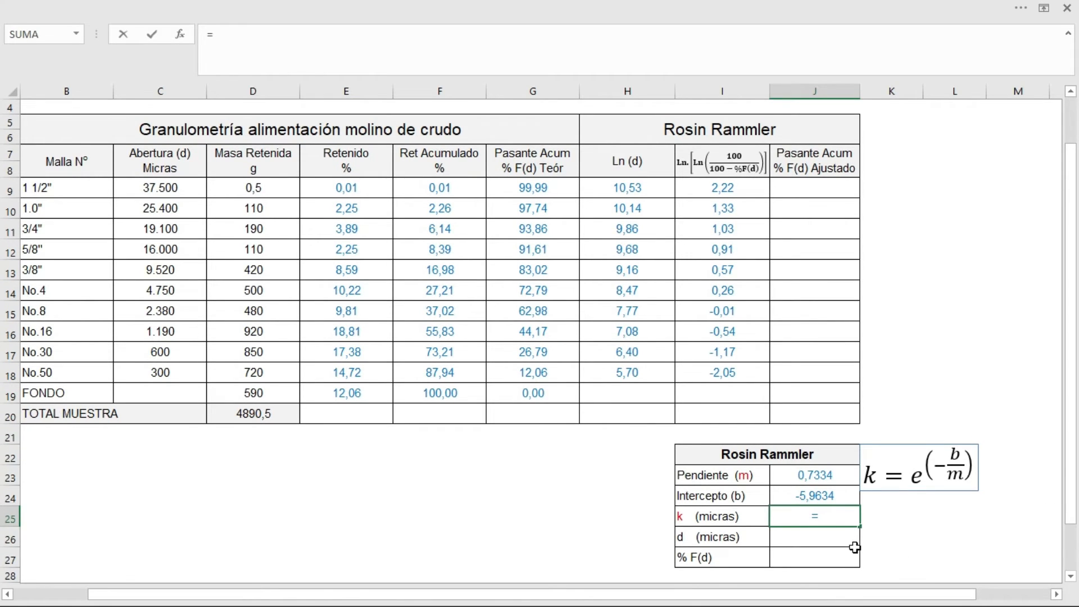
{"action": "type", "text": "exp"}
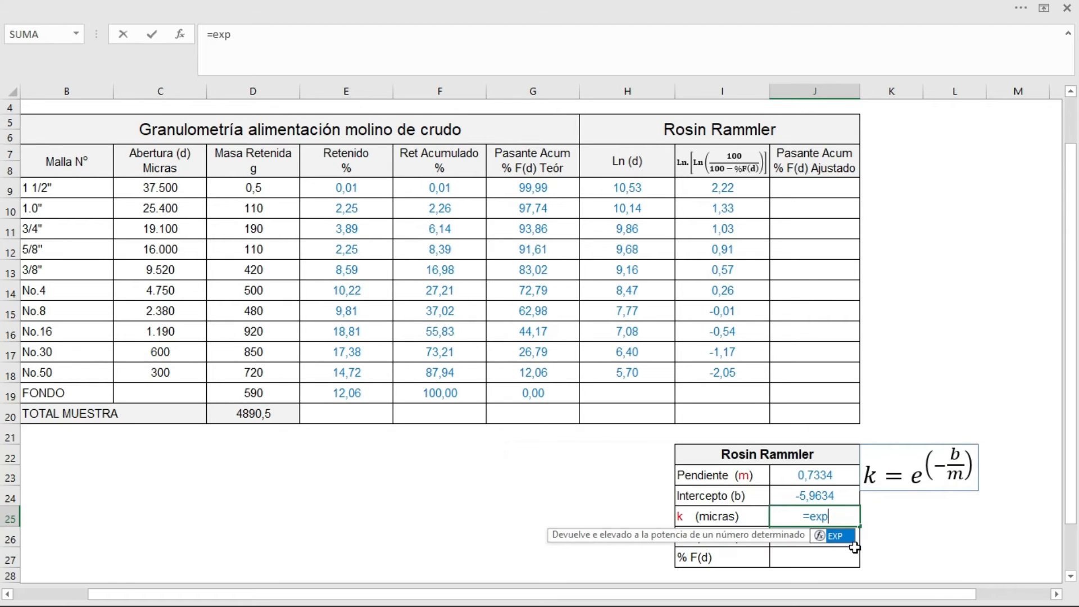
{"action": "double_click", "coordinate": [842, 538]}
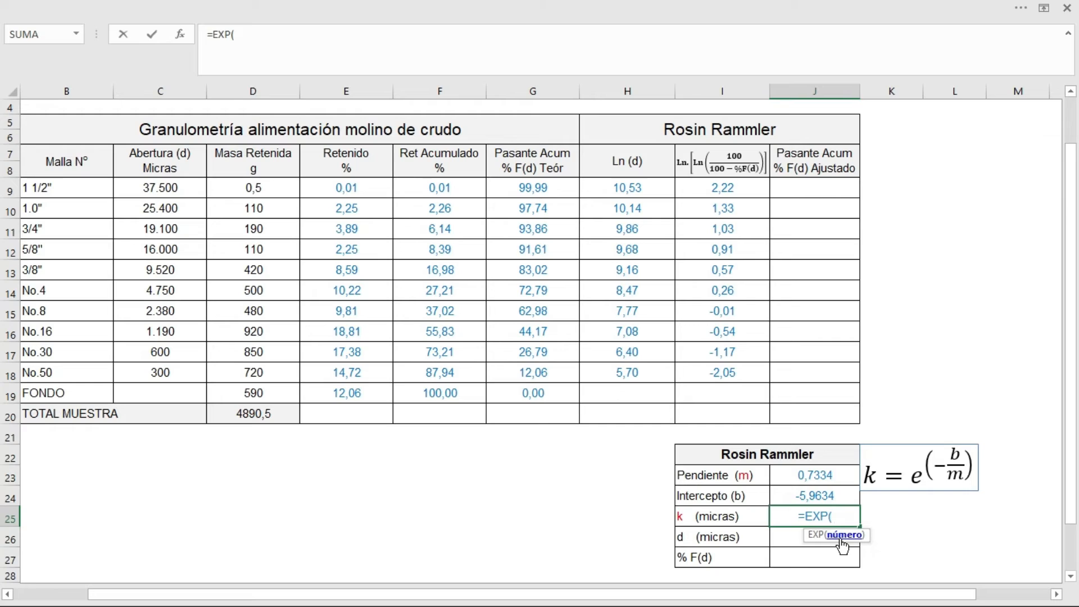
{"action": "type", "text": "-("}
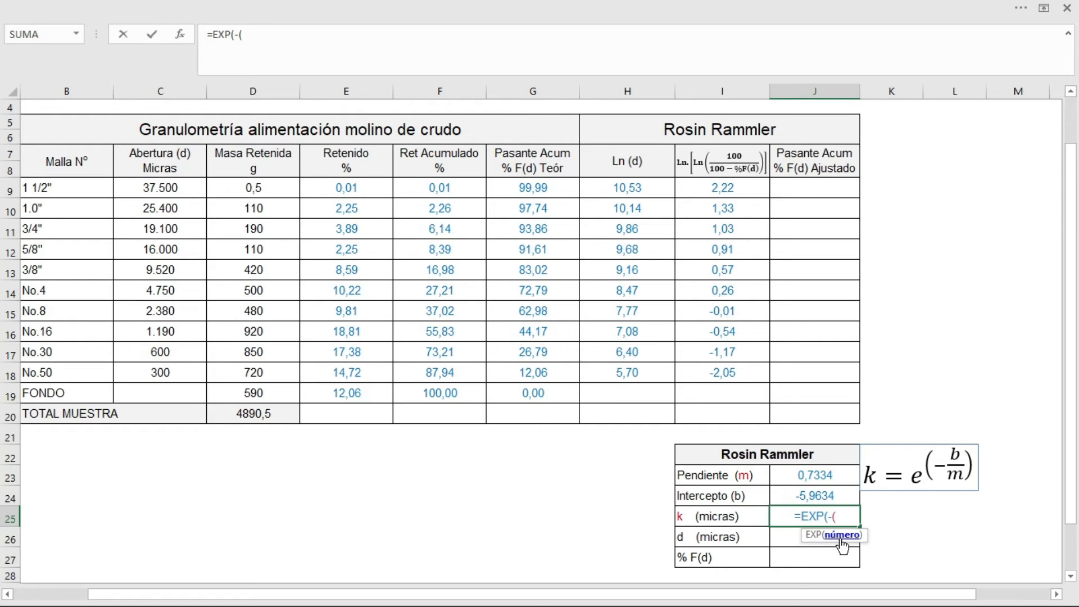
{"action": "left_click", "coordinate": [833, 495]}
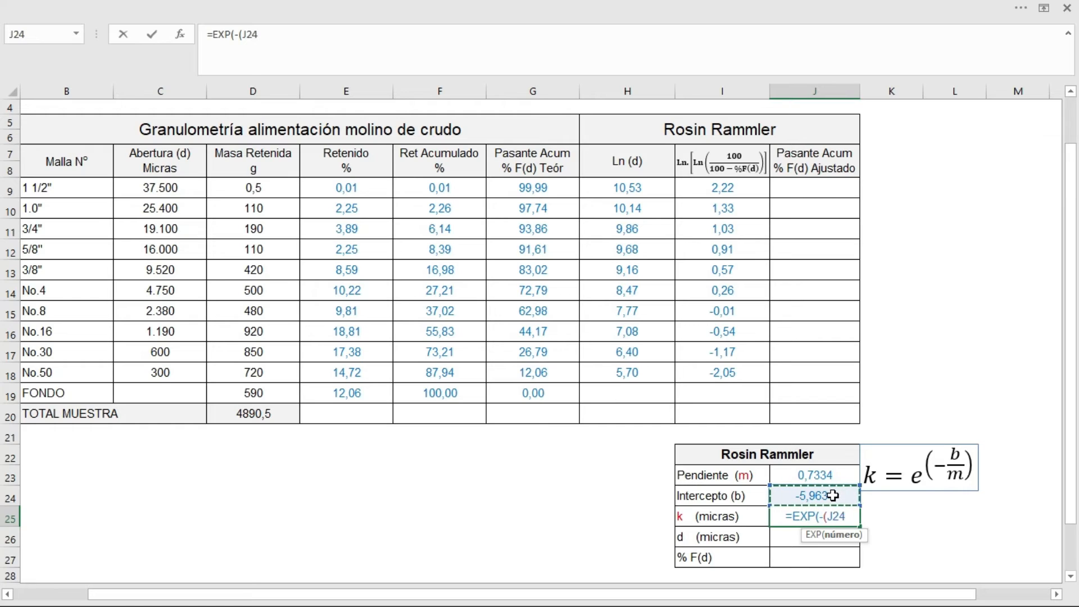
{"action": "type", "text": "/"}
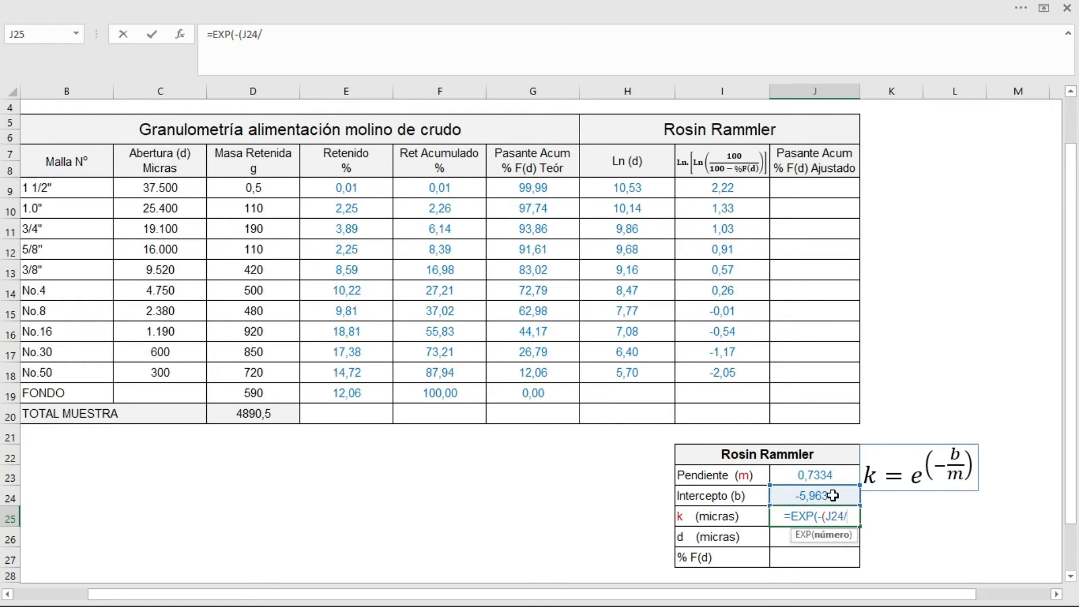
{"action": "left_click", "coordinate": [808, 473]}
{"action": "type", "text": "))"}
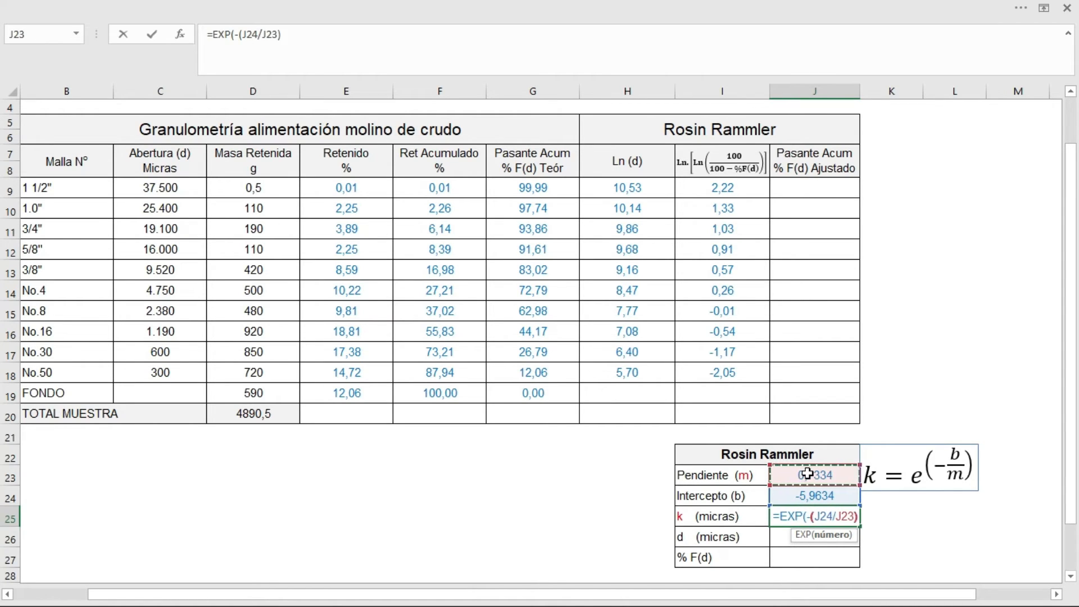
{"action": "key", "text": "Return"}
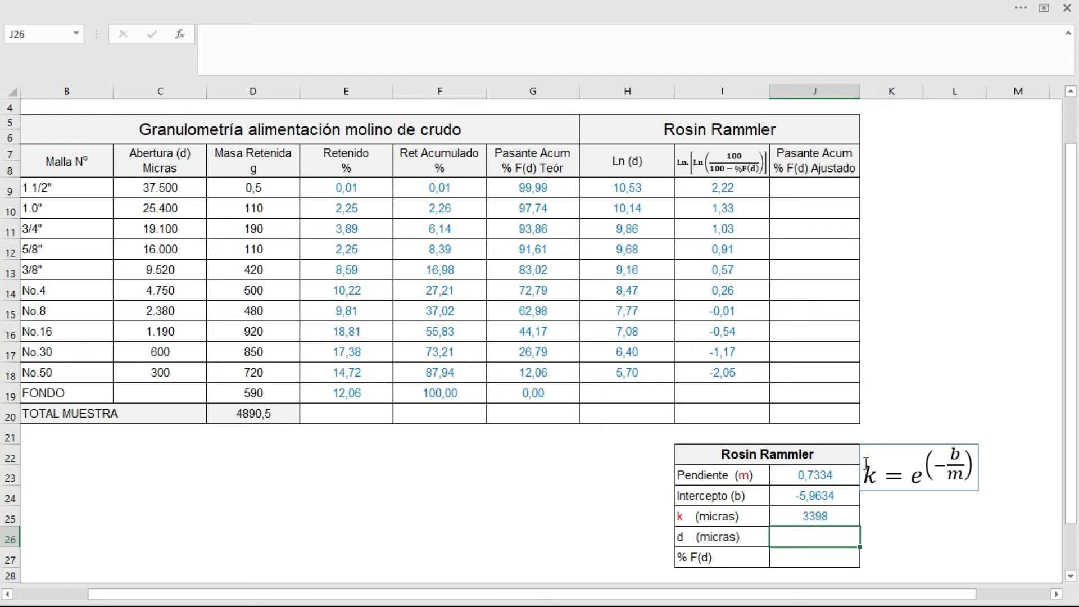
Step: Remove the pasted k formula box beside the results table and enter 80 as the % F(d) in J27
{"action": "left_click", "coordinate": [934, 490]}
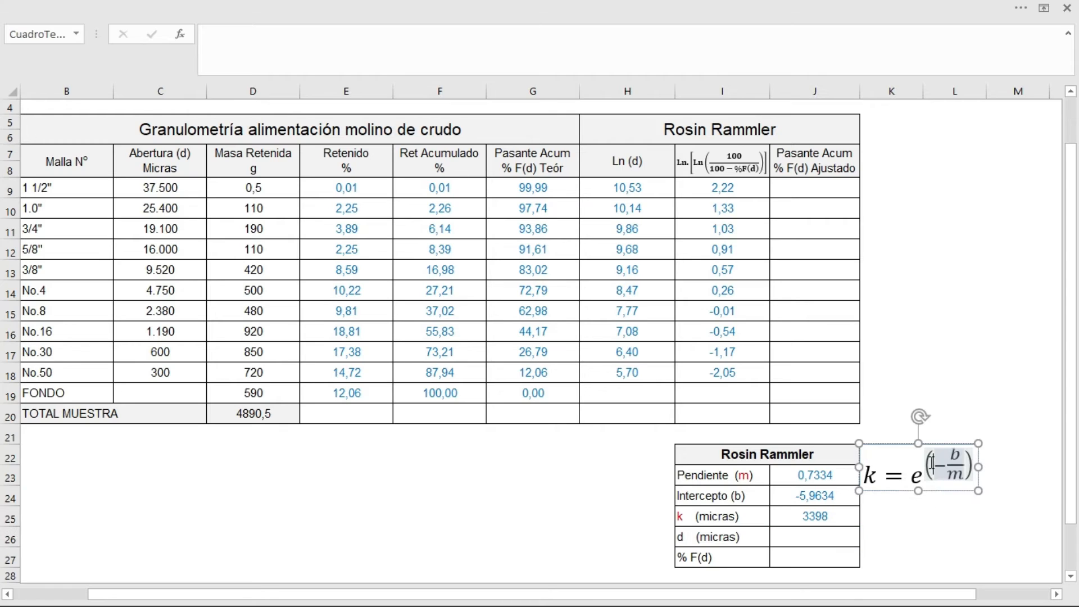
{"action": "key", "text": "Escape"}
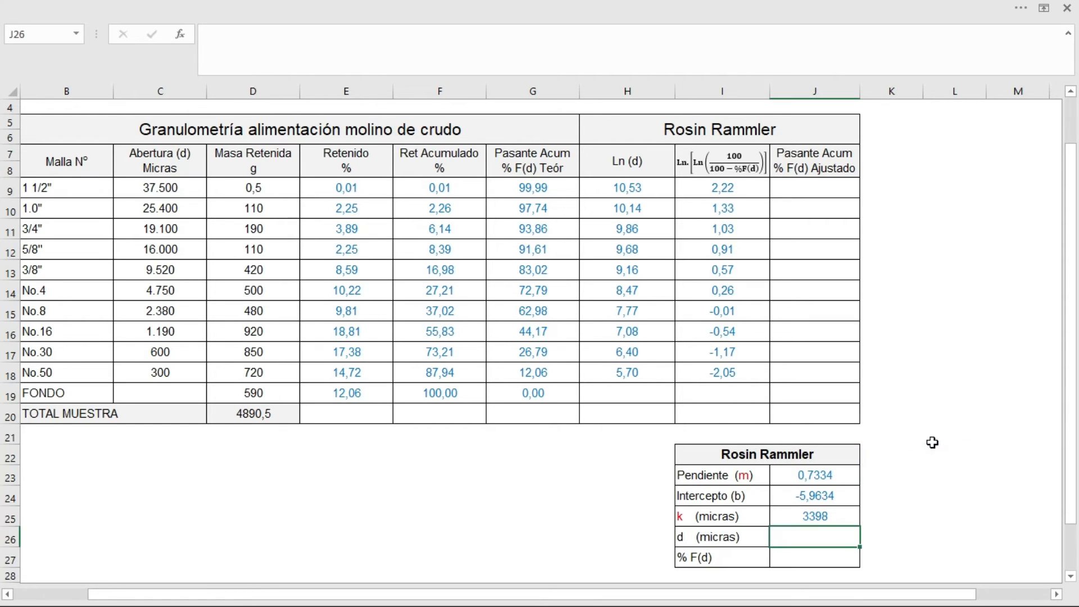
{"action": "left_click", "coordinate": [819, 558]}
{"action": "type", "text": "80"}
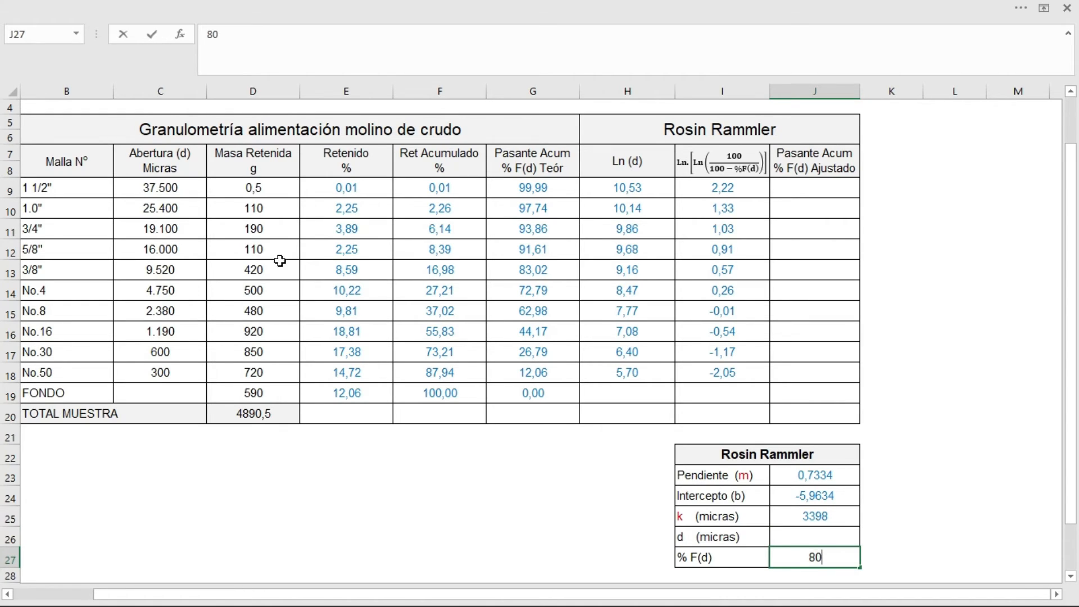
Step: Copy the boxed d formula from the FÓRMULAS sheet and paste it at K22, beside the Rosin Rammler results table on ETAPA 3
{"action": "scroll", "coordinate": [918, 264], "scroll_direction": "up", "scroll_amount": 1}
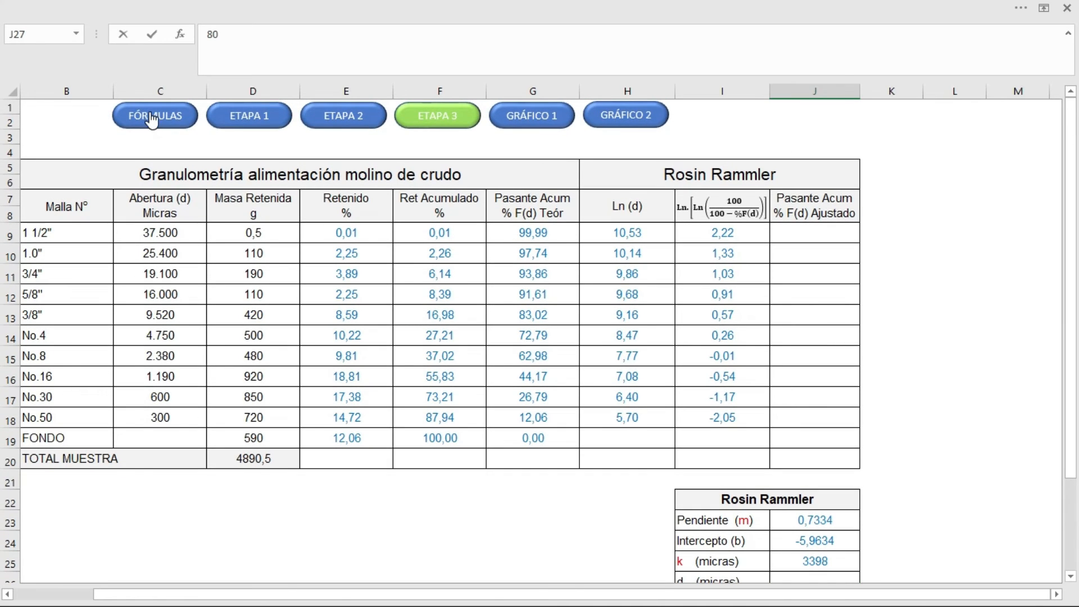
{"action": "left_click", "coordinate": [151, 116]}
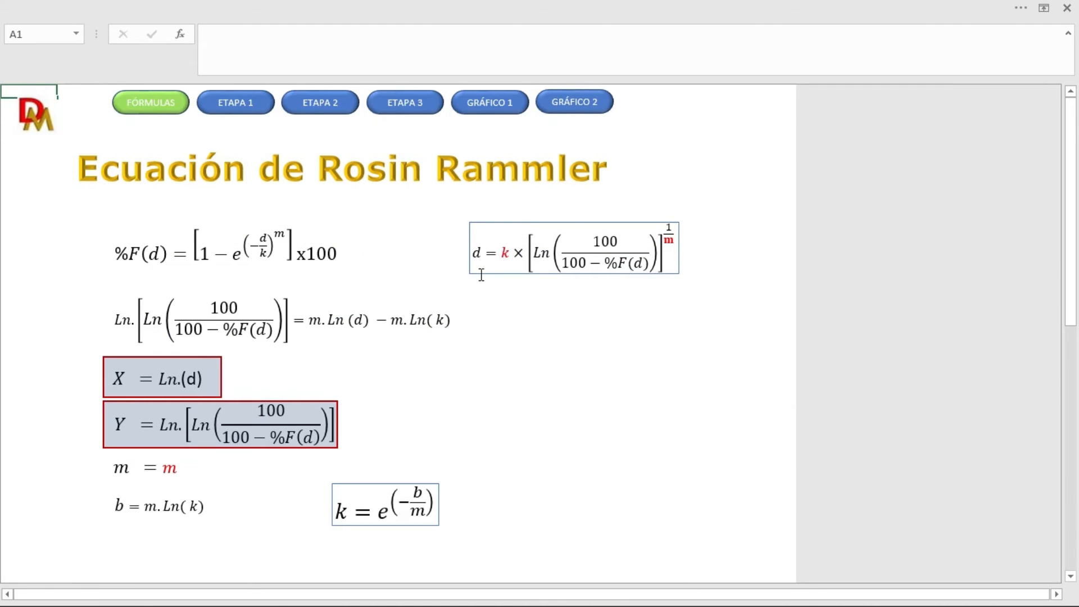
{"action": "left_click", "coordinate": [481, 275]}
{"action": "left_click", "coordinate": [497, 221]}
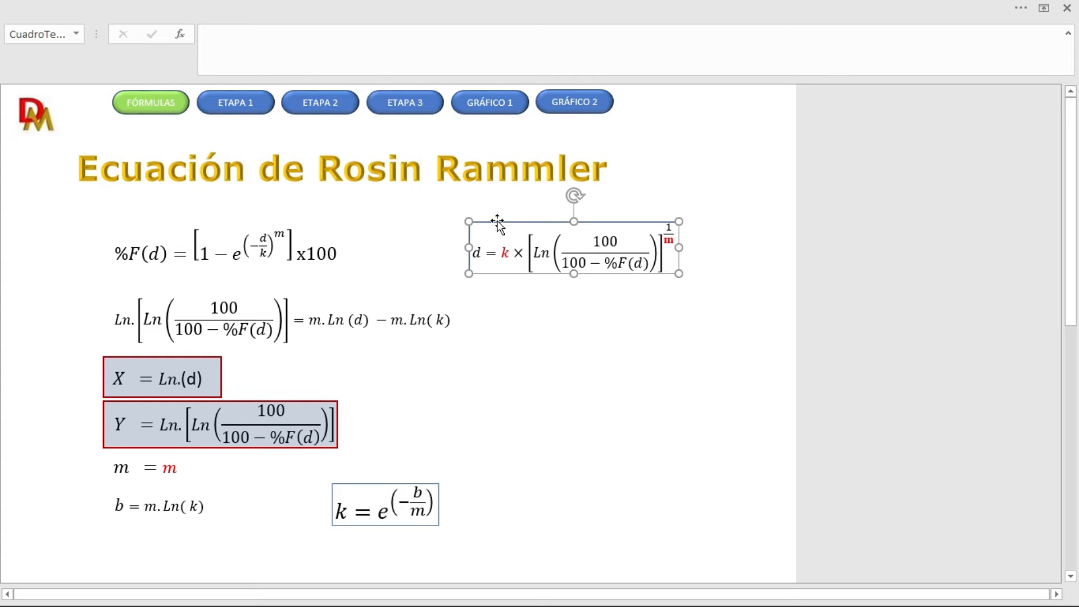
{"action": "left_click", "coordinate": [478, 311]}
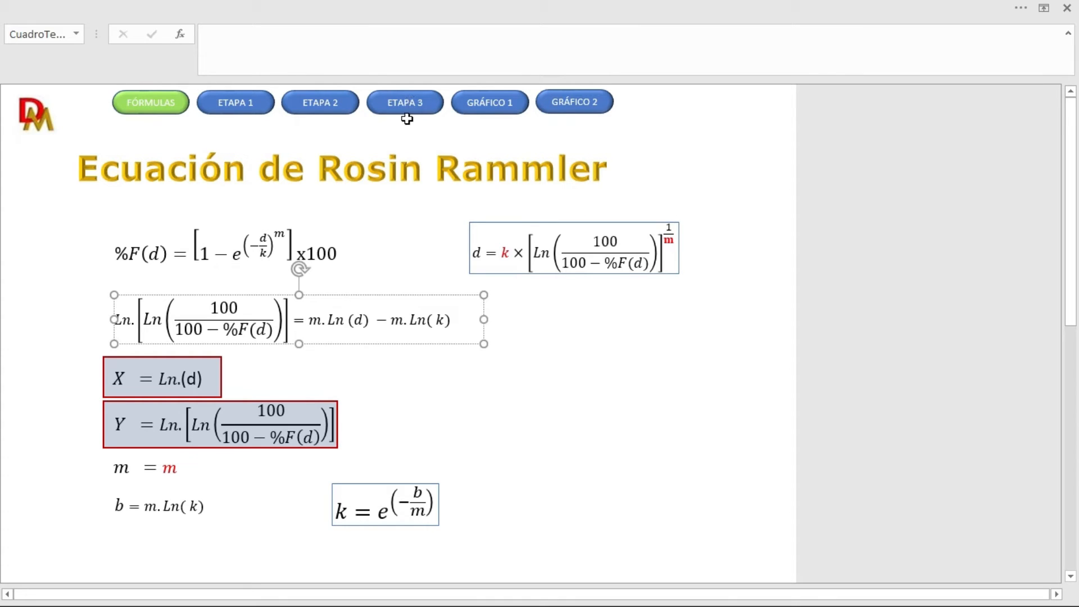
{"action": "left_click", "coordinate": [427, 204]}
{"action": "left_click", "coordinate": [400, 102]}
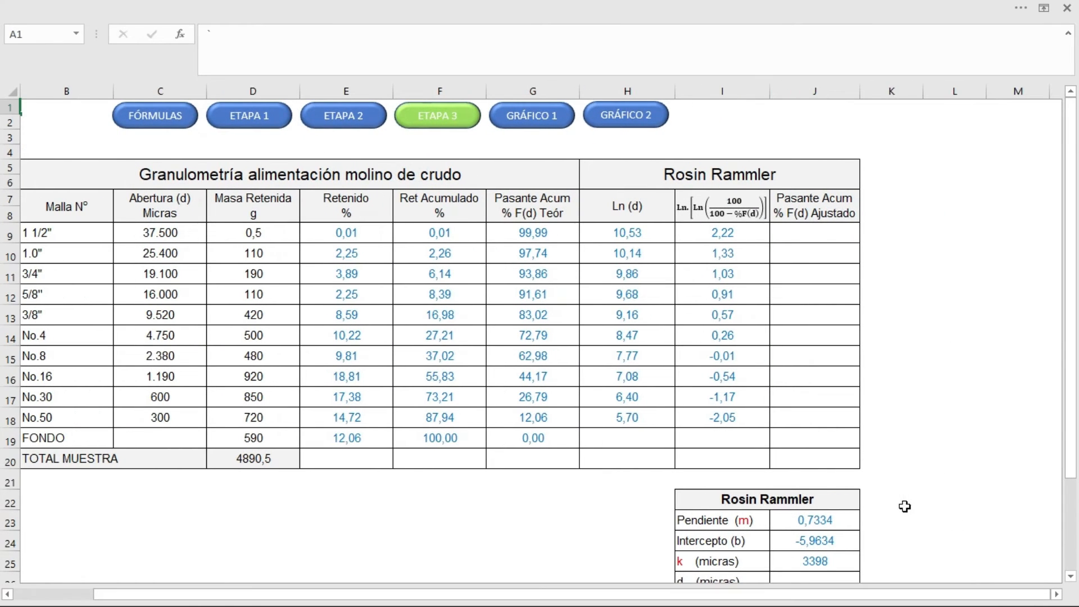
{"action": "left_click", "coordinate": [900, 502]}
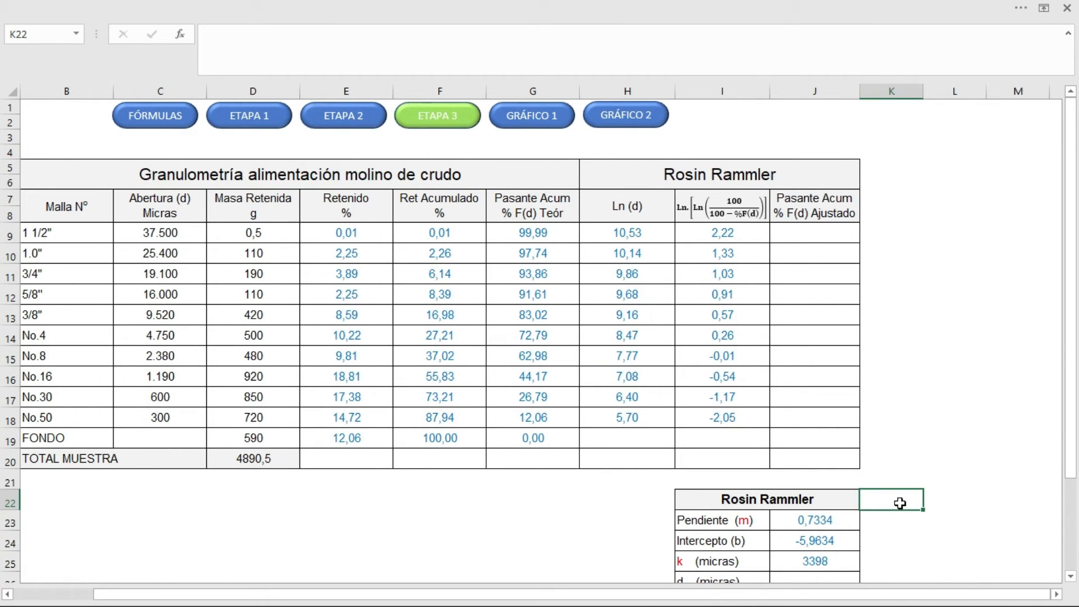
{"action": "key", "text": "ctrl+v"}
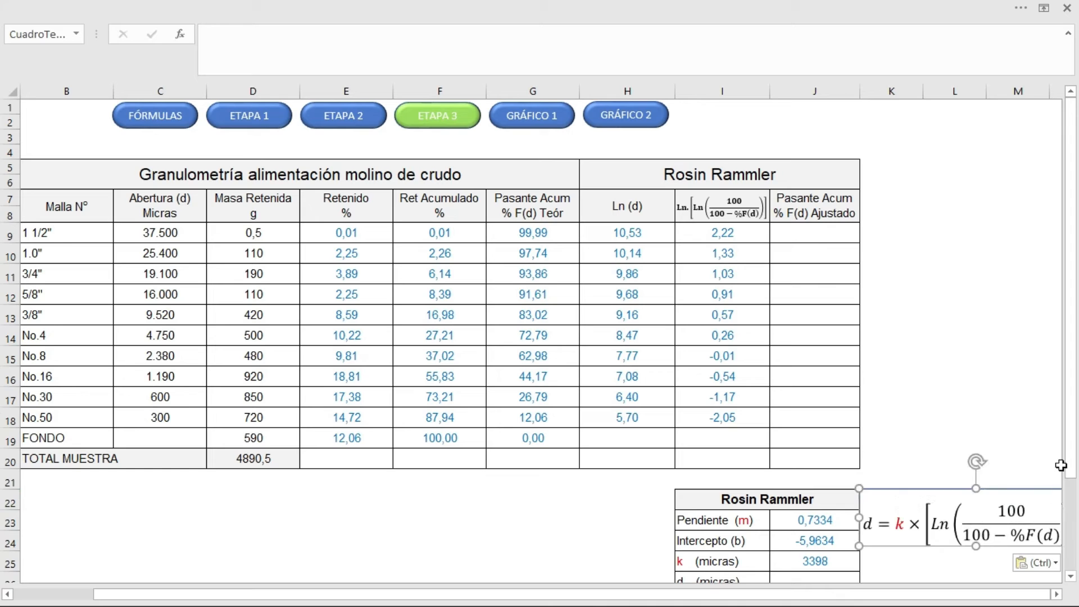
Step: Calculate d (micras) in J26 with =J25*(LN(100/(100-J27)))^(1/J23)
{"action": "left_click", "coordinate": [1071, 577]}
{"action": "left_click", "coordinate": [1071, 577]}
{"action": "left_click", "coordinate": [1071, 576]}
{"action": "left_click", "coordinate": [1071, 577]}
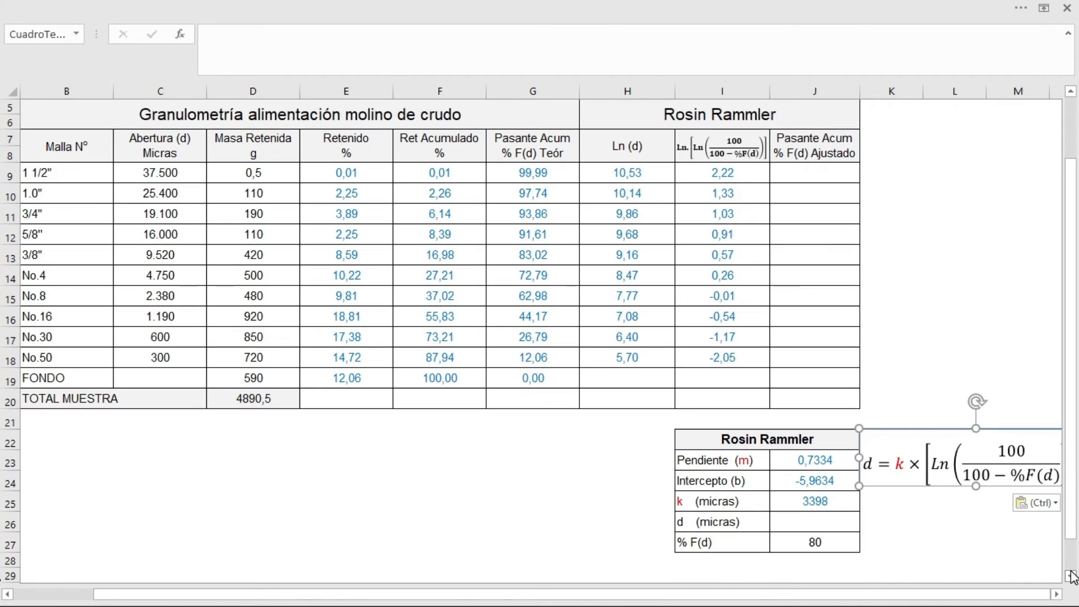
{"action": "left_click", "coordinate": [1071, 577]}
{"action": "left_click", "coordinate": [1057, 594]}
{"action": "left_click", "coordinate": [1057, 594]}
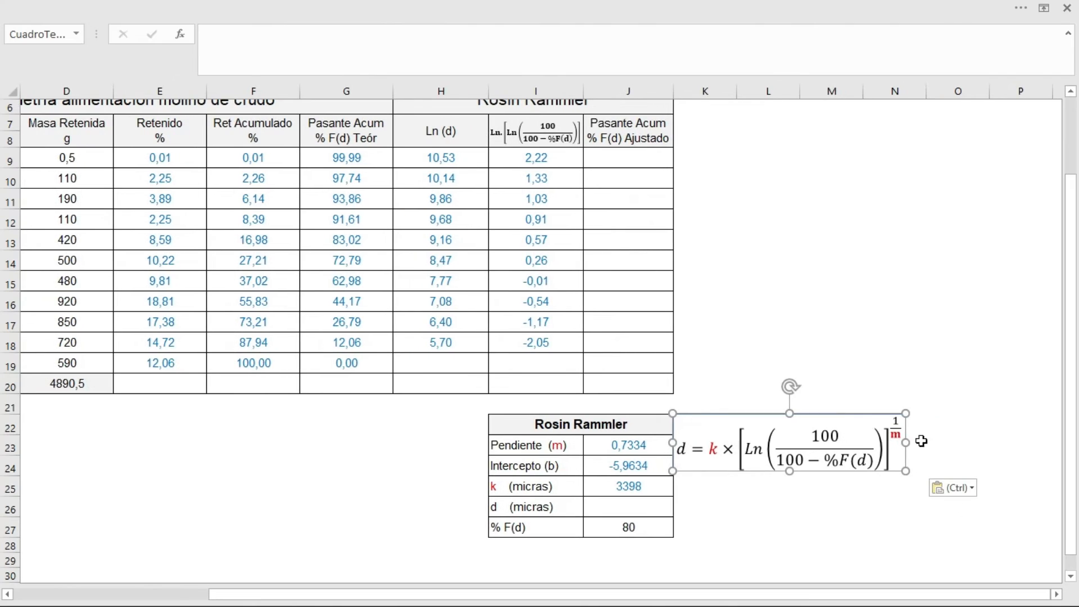
{"action": "left_click", "coordinate": [638, 507]}
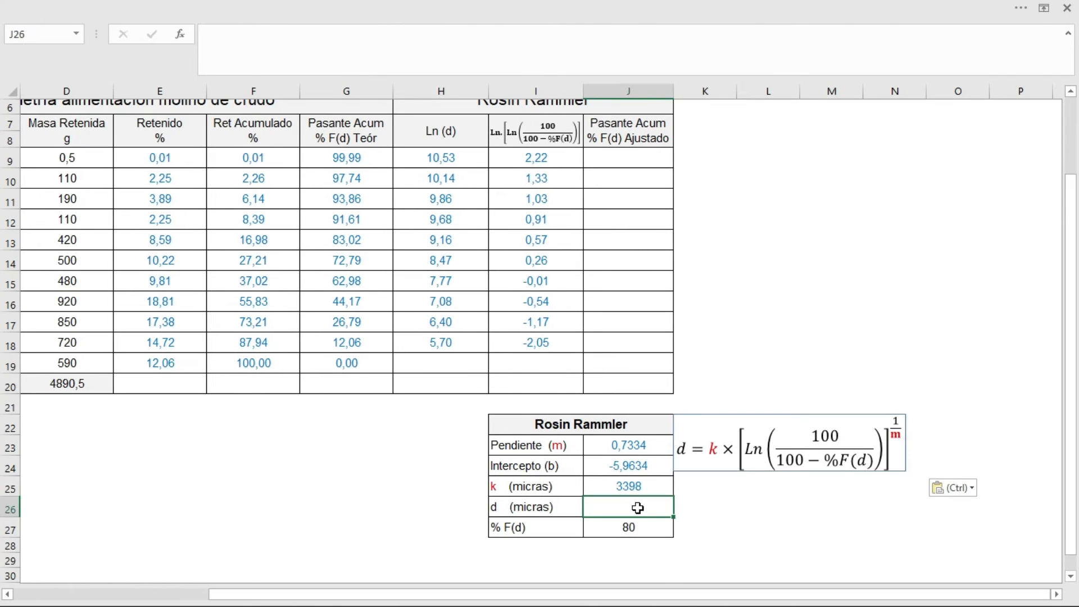
{"action": "type", "text": "="}
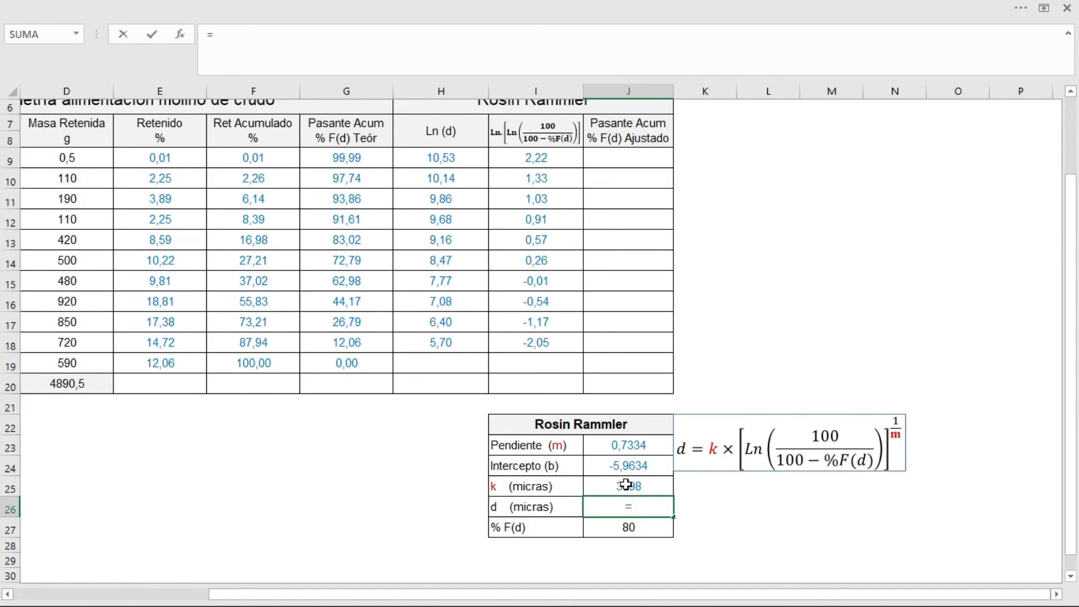
{"action": "left_click", "coordinate": [627, 485]}
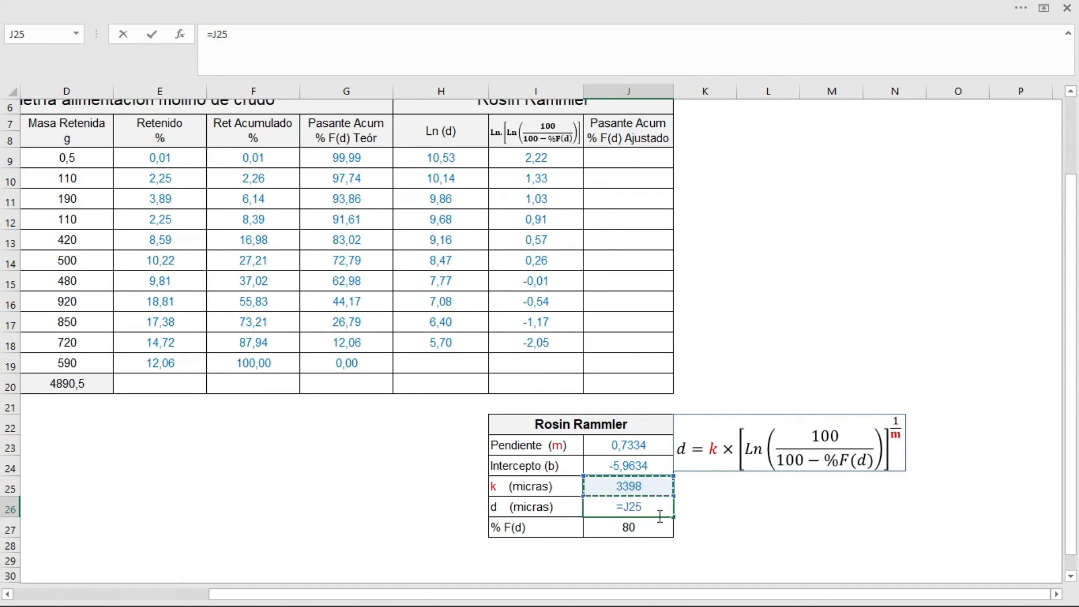
{"action": "type", "text": "*("}
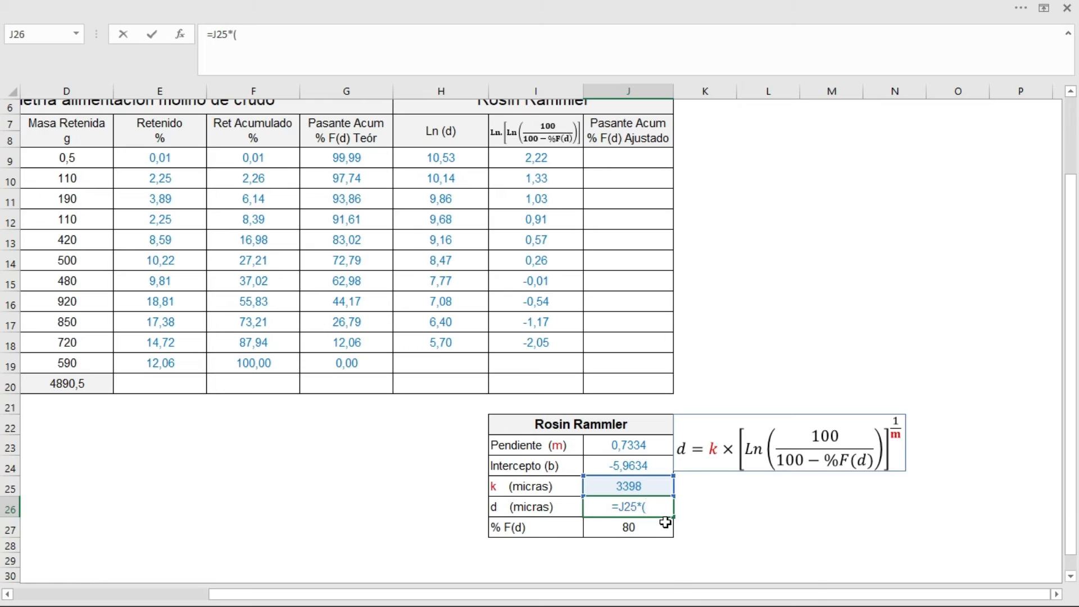
{"action": "type", "text": "l"}
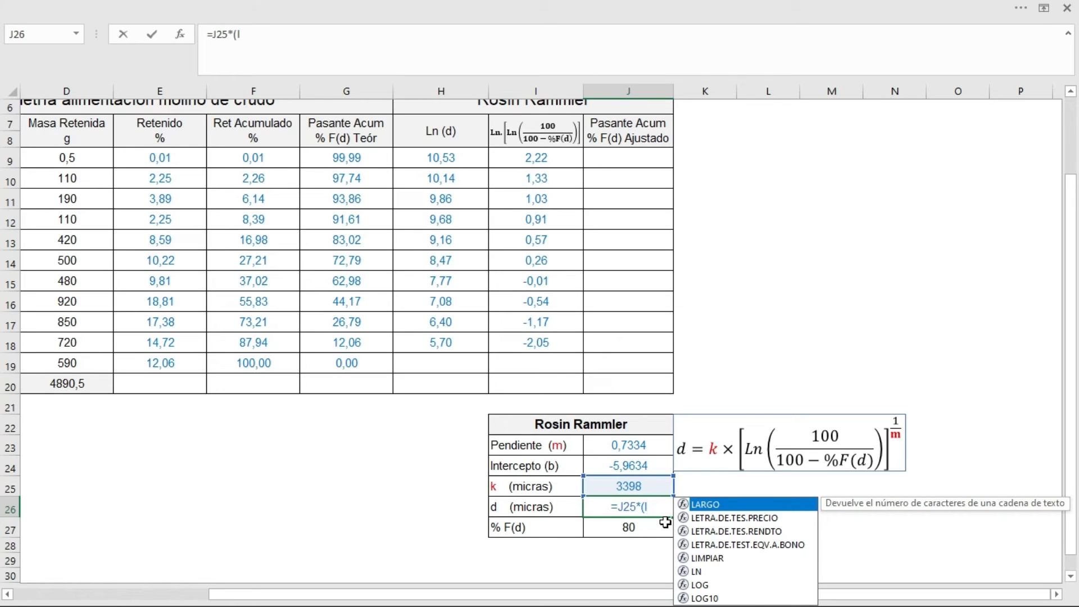
{"action": "type", "text": "n"}
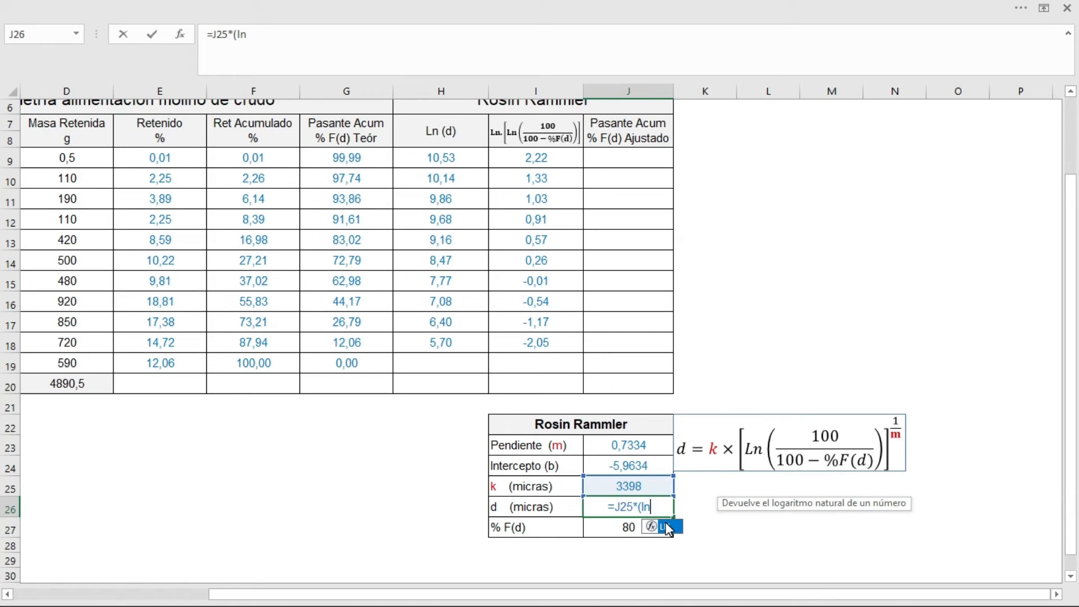
{"action": "double_click", "coordinate": [669, 529]}
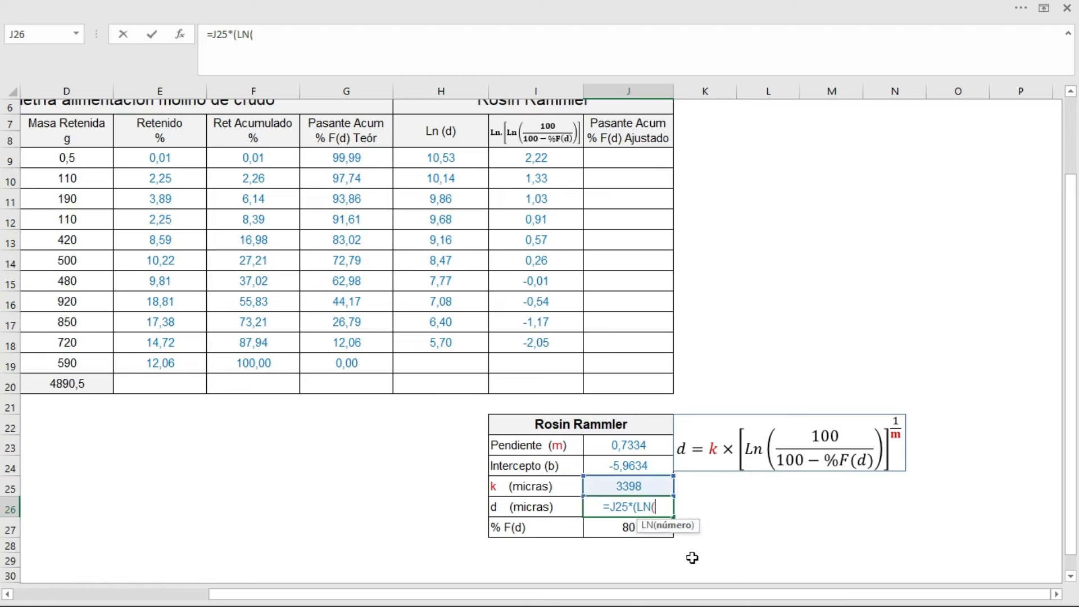
{"action": "type", "text": "10"}
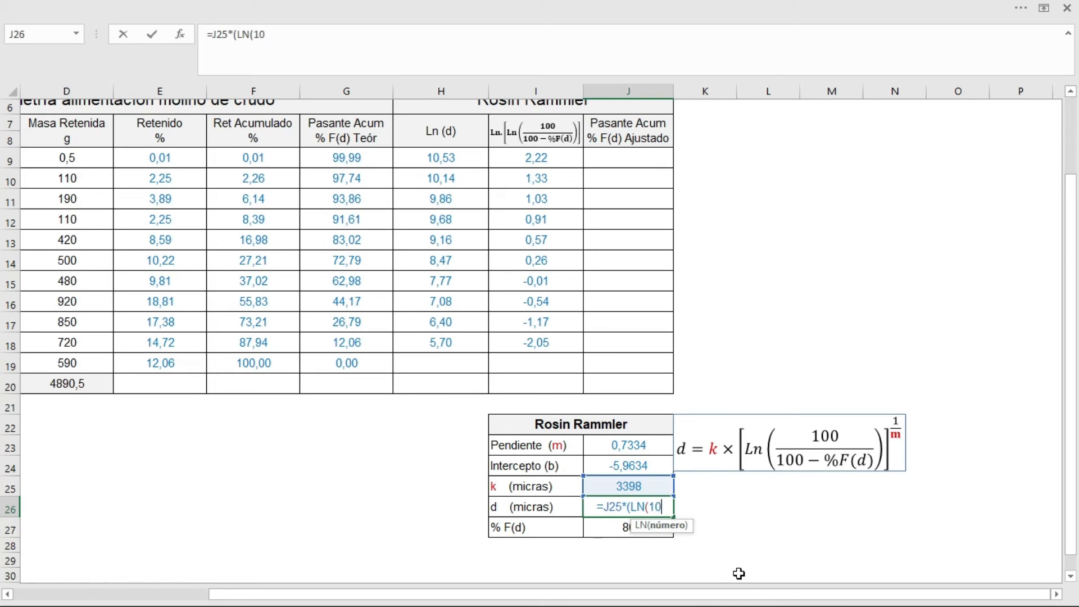
{"action": "type", "text": "0/"}
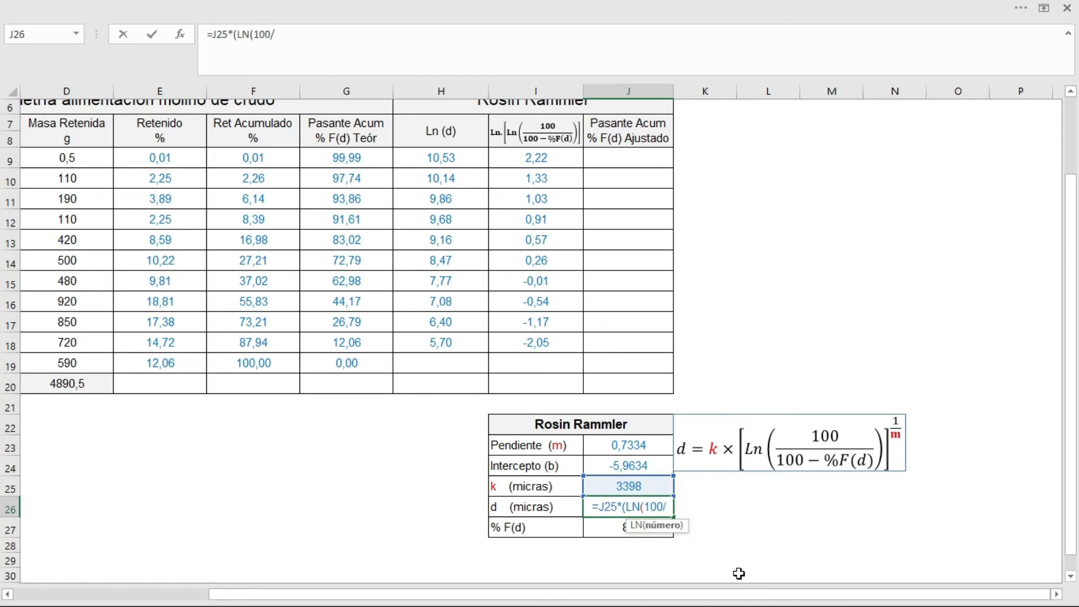
{"action": "type", "text": "(100"}
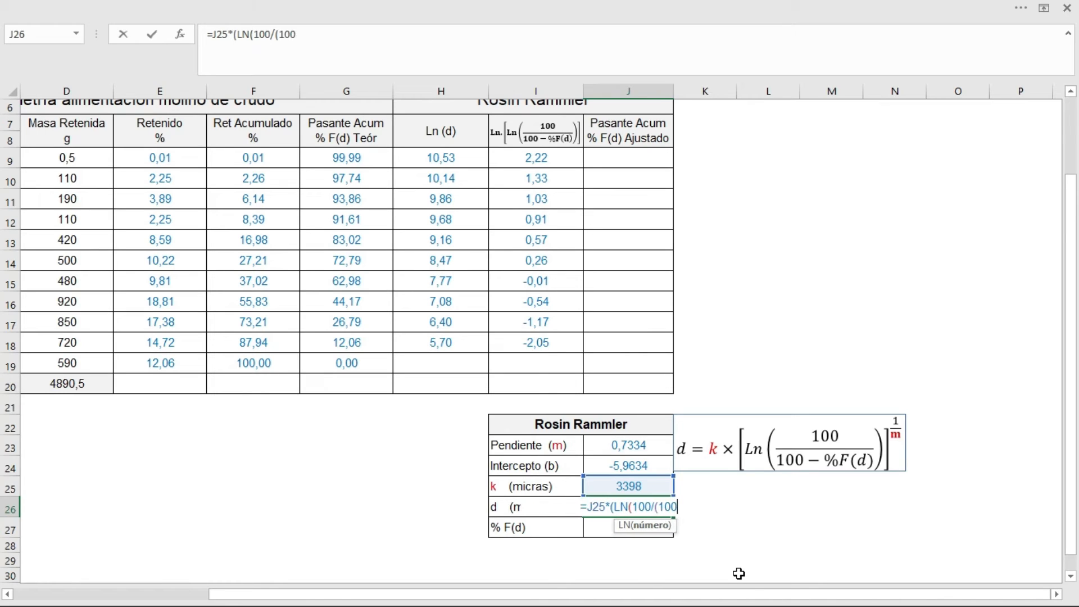
{"action": "type", "text": "-"}
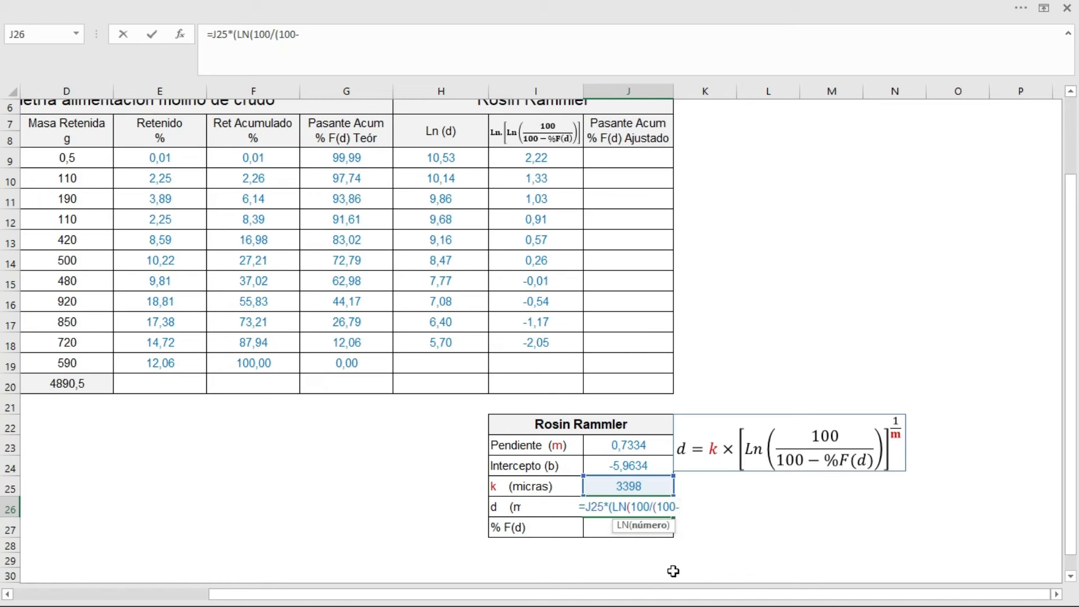
{"action": "left_click", "coordinate": [598, 525]}
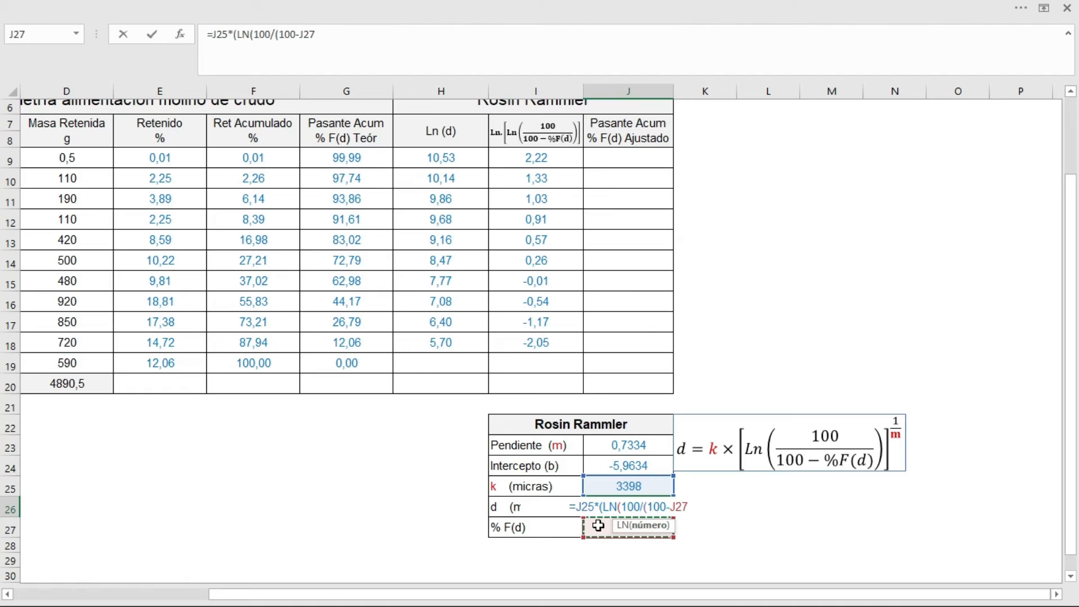
{"action": "type", "text": ")"}
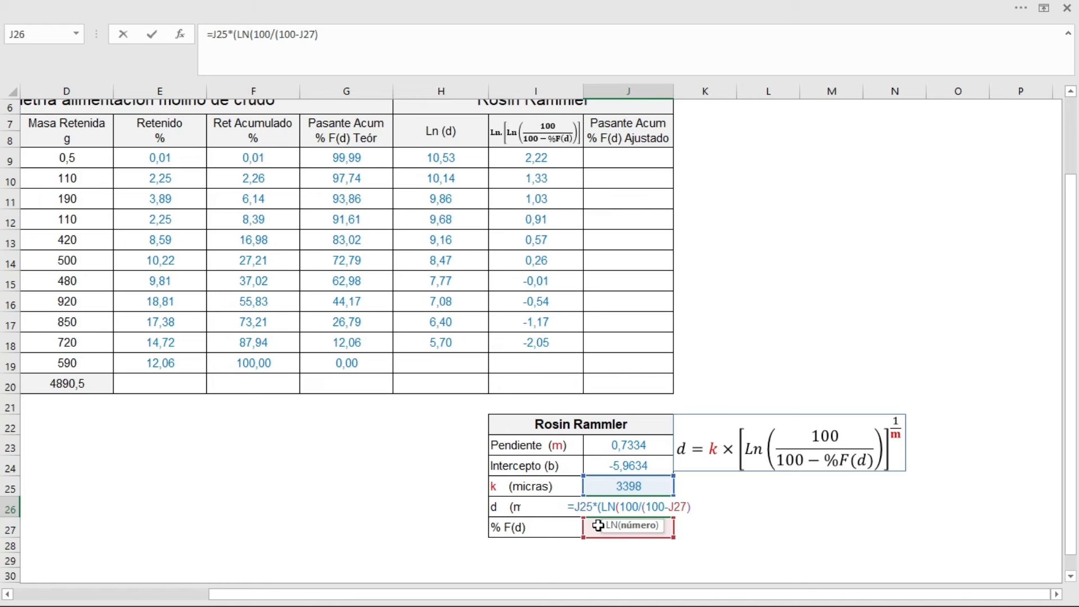
{"action": "type", "text": "))"}
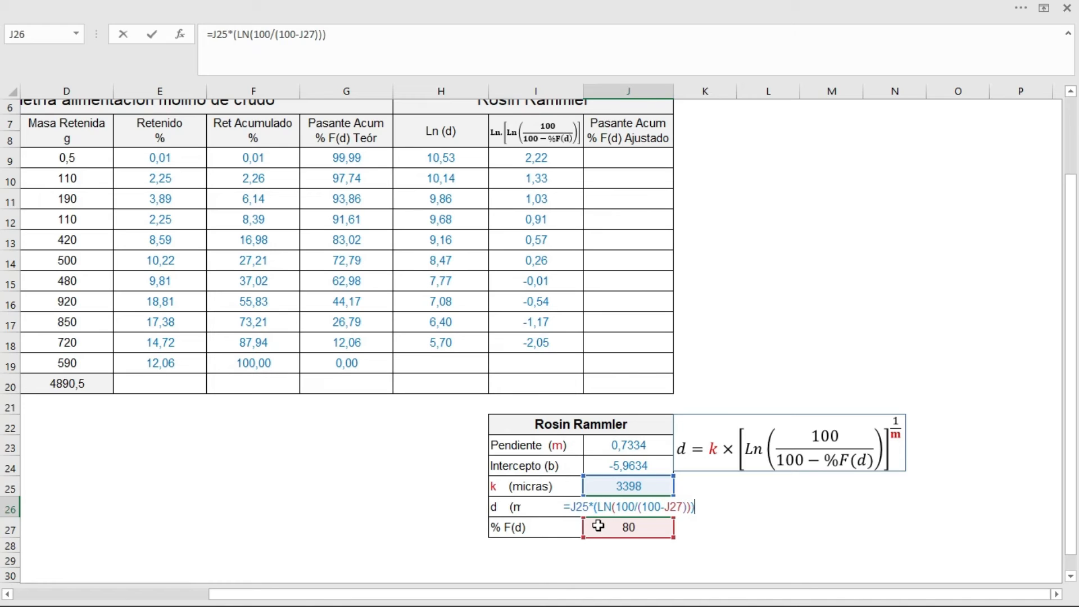
{"action": "type", "text": "^"}
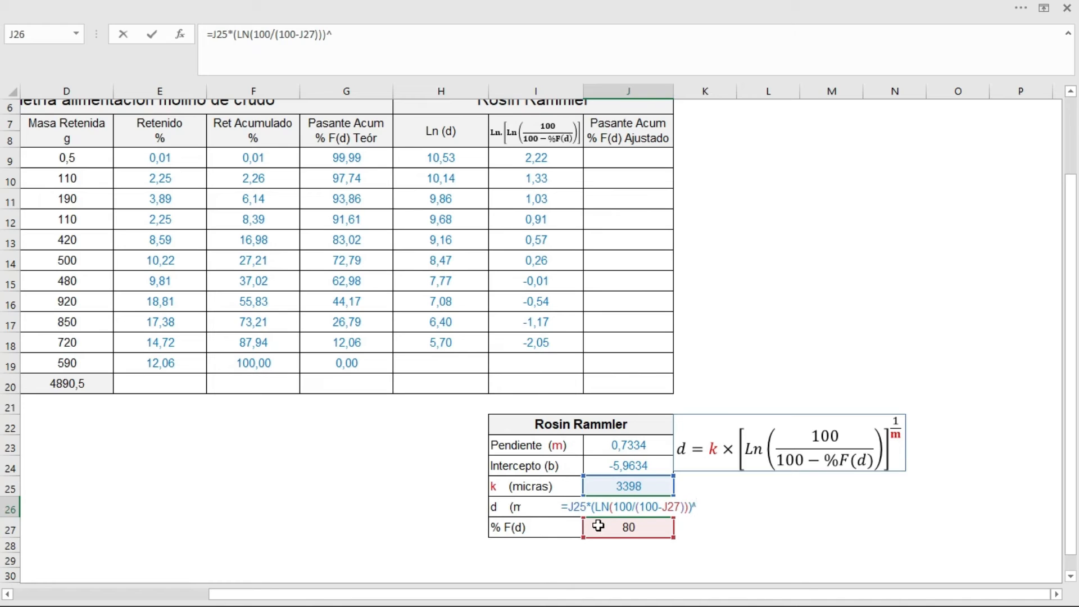
{"action": "type", "text": "("}
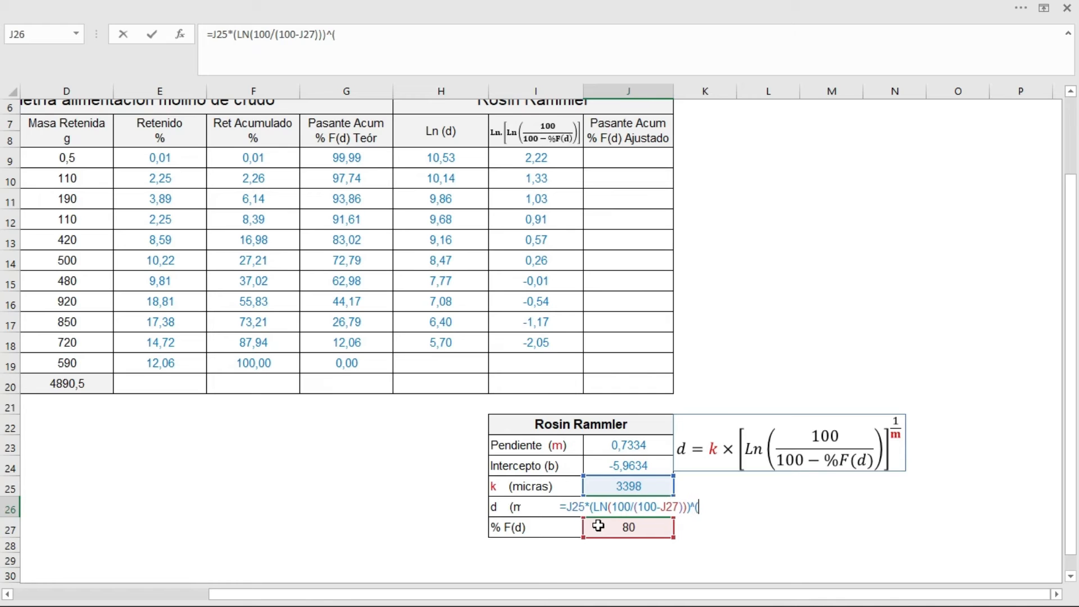
{"action": "type", "text": "1"}
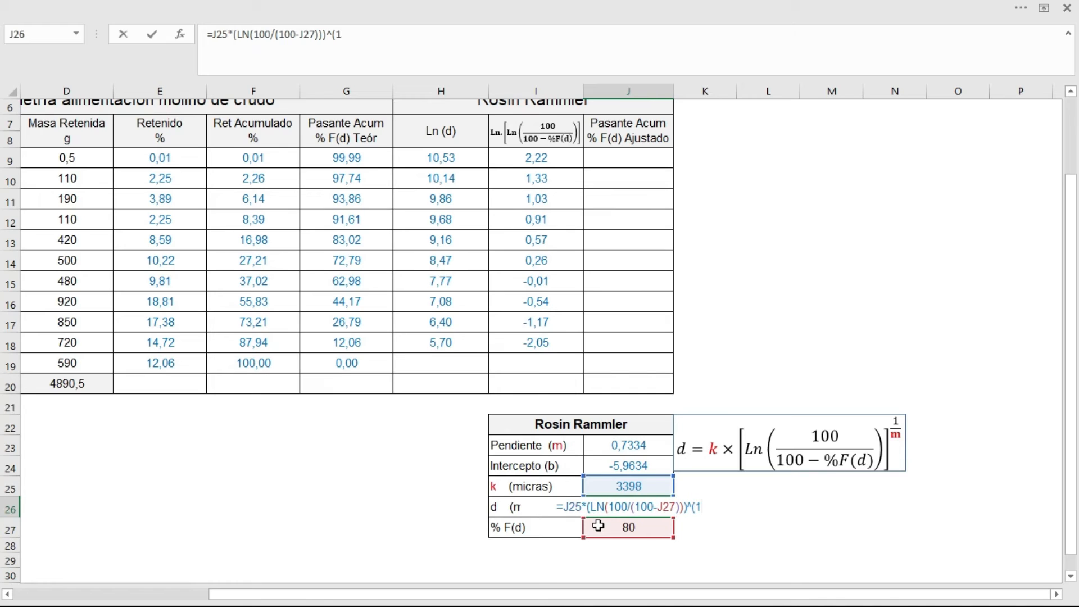
{"action": "type", "text": "/"}
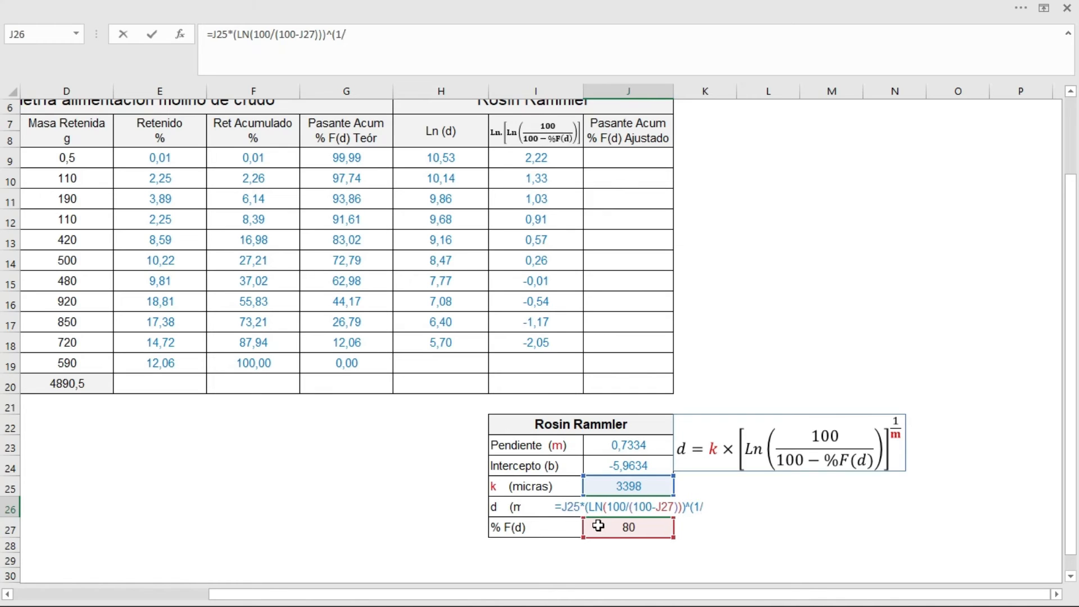
{"action": "left_click", "coordinate": [624, 448]}
{"action": "type", "text": ")"}
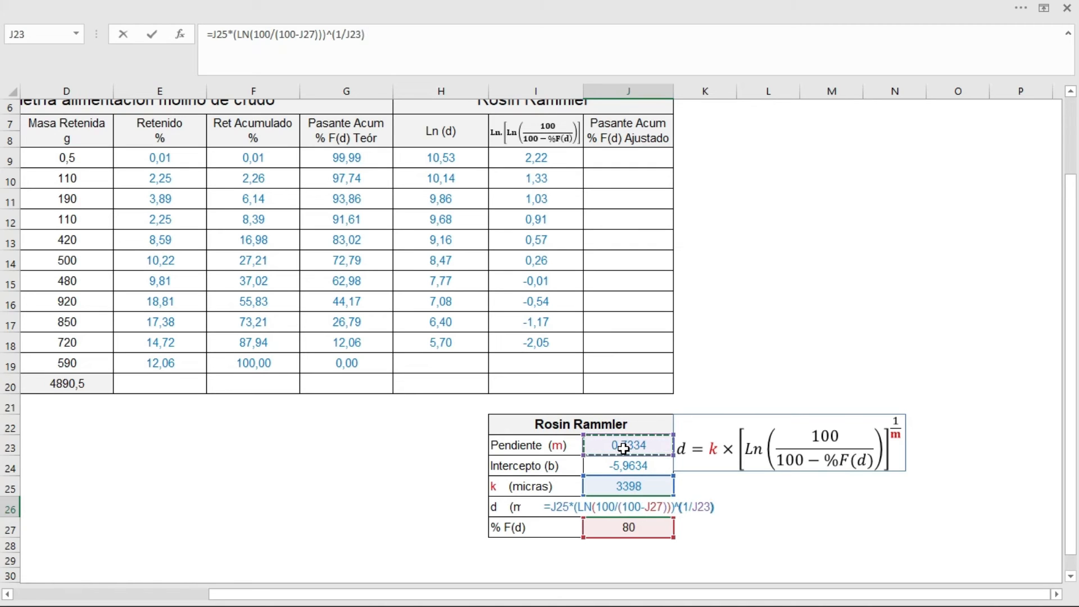
{"action": "key", "text": "Return"}
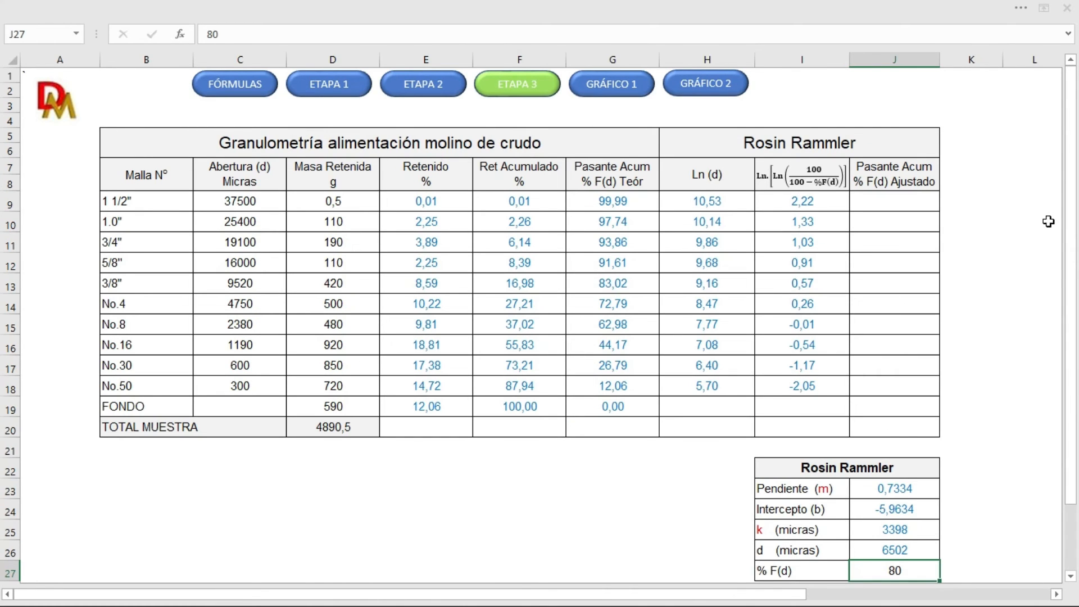
Step: Review the %F(d) Rosin Rammler equation on the FÓRMULAS sheet for the adjusted cumulative passing column
{"action": "left_click", "coordinate": [913, 138]}
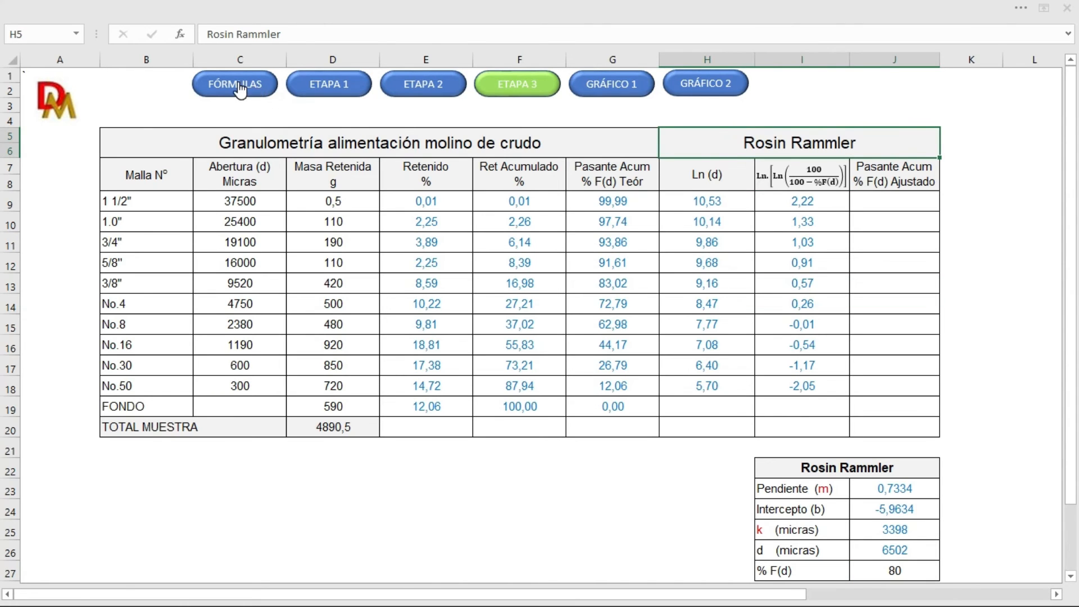
{"action": "left_click", "coordinate": [269, 92]}
{"action": "left_click", "coordinate": [172, 225]}
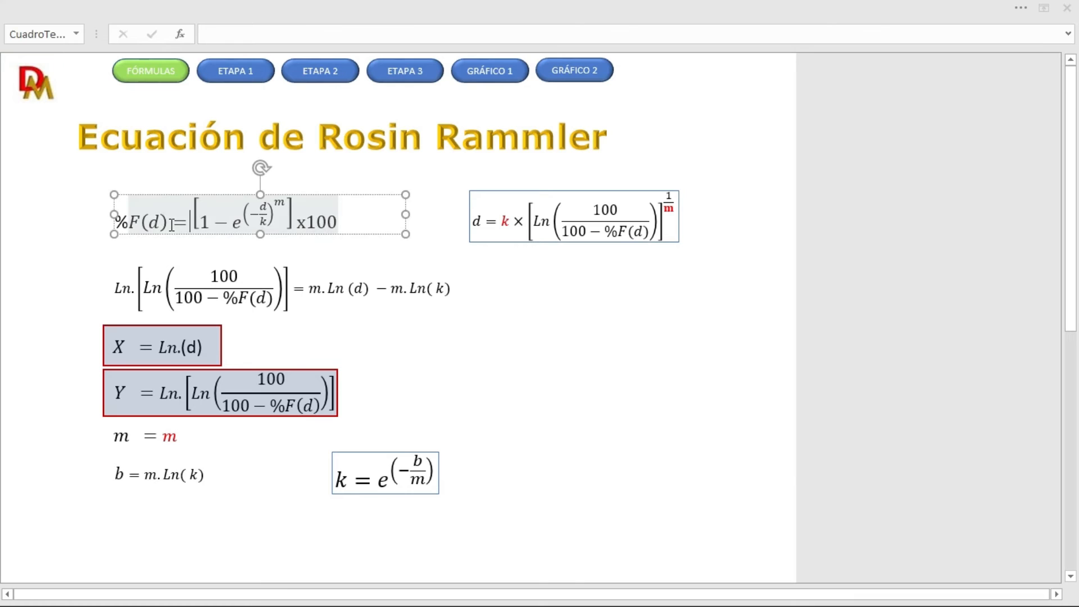
{"action": "left_click", "coordinate": [638, 172]}
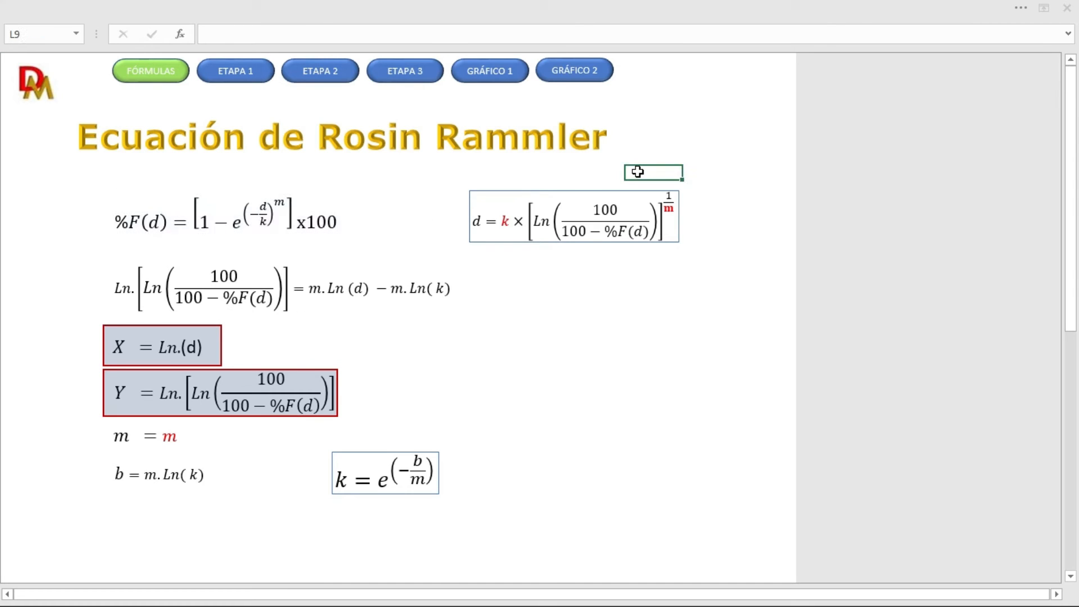
Step: Return to ETAPA 3 and remove the blank rectangle covering the %F(d) equation beside the Pasante Acum % F(d) Ajustado header
{"action": "left_click", "coordinate": [401, 77]}
{"action": "left_click_drag", "start_coordinate": [760, 599], "coordinate": [882, 599]}
{"action": "left_click_drag", "start_coordinate": [1071, 486], "coordinate": [1071, 495]}
{"action": "left_click", "coordinate": [829, 161]}
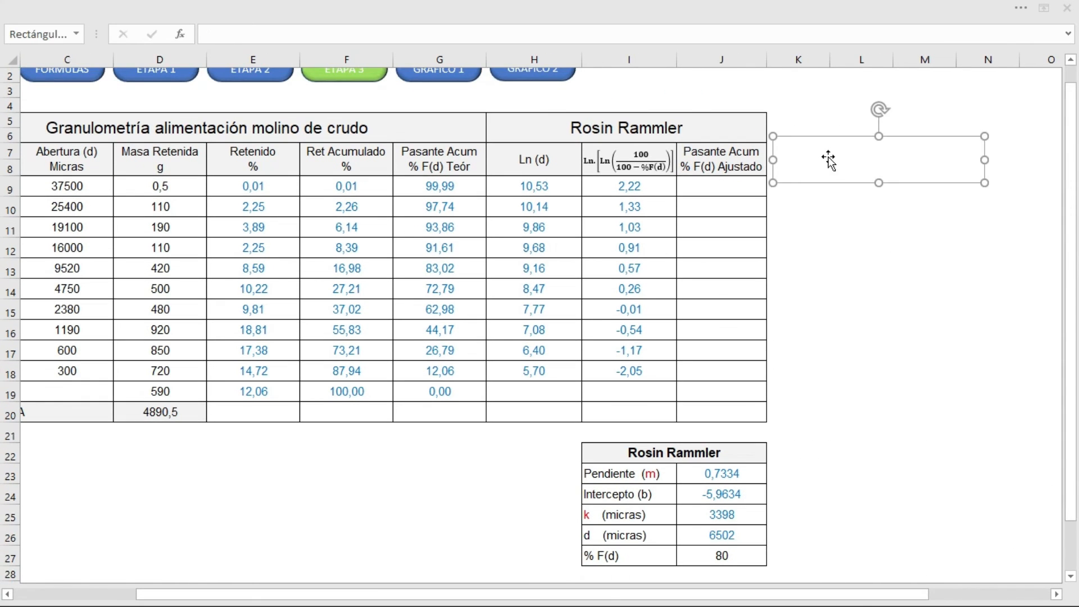
{"action": "key", "text": "Escape"}
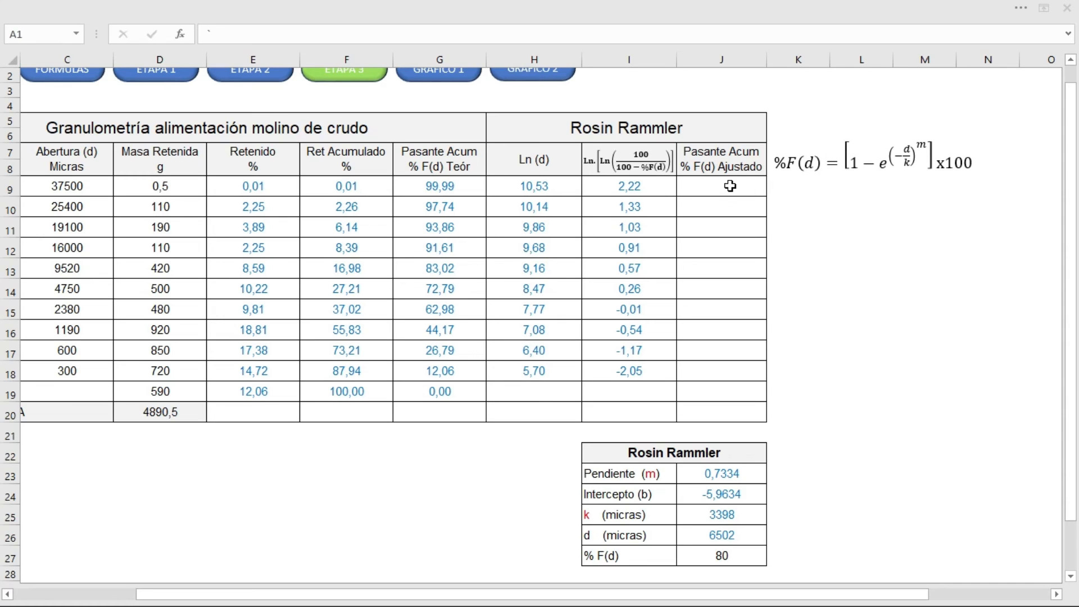
Step: Calculate the adjusted cumulative passing % F(d) for the 37500 micron aperture in J9 with =(1-EXP(-((C9/J25)^J23)))*100
{"action": "left_click", "coordinate": [730, 186]}
{"action": "type", "text": "="}
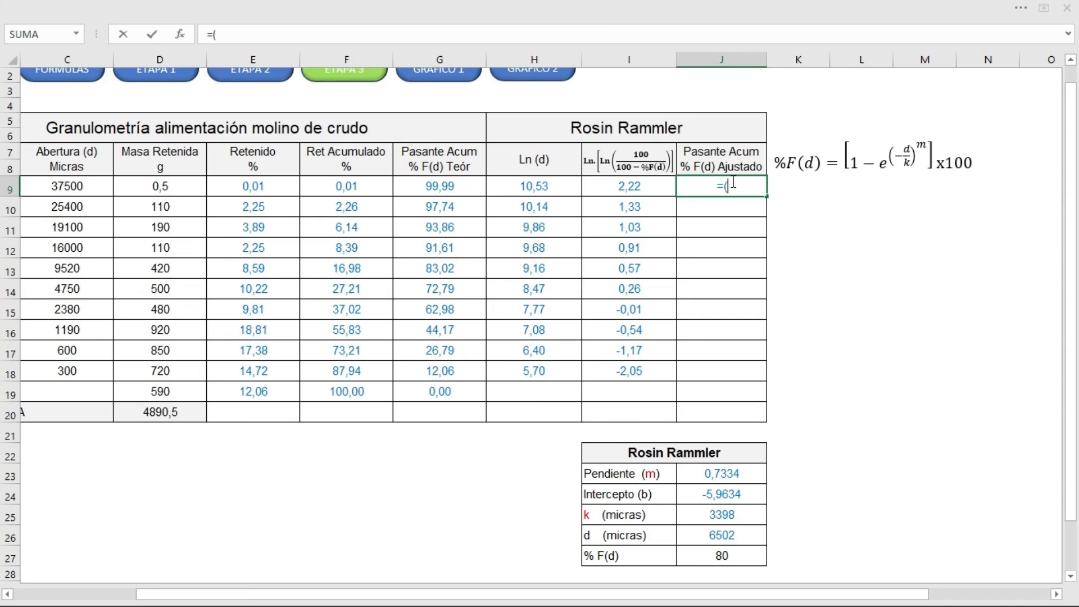
{"action": "type", "text": "(1-exp"}
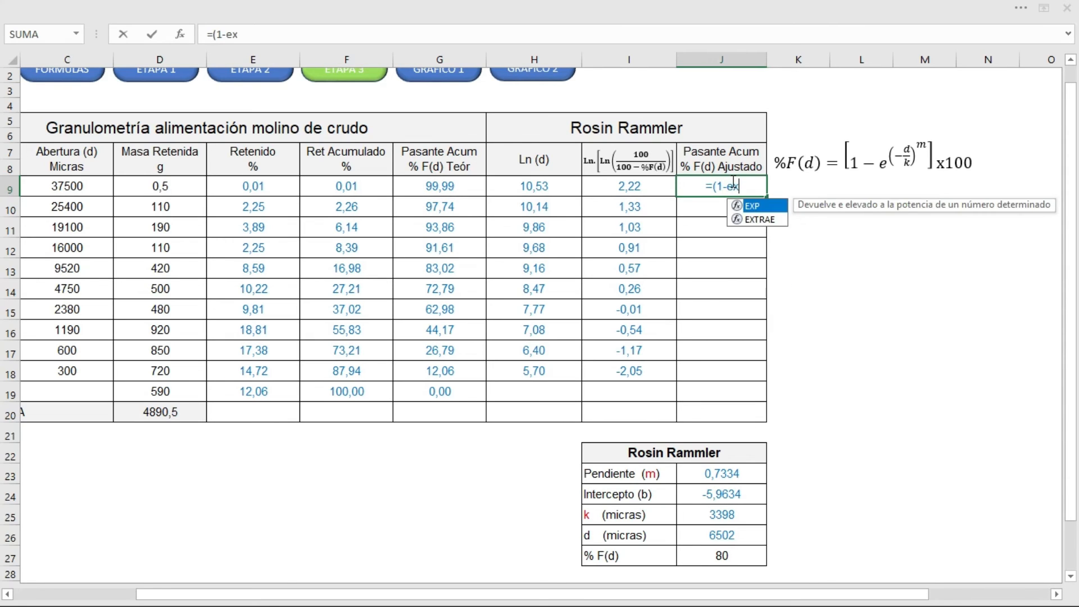
{"action": "double_click", "coordinate": [753, 207]}
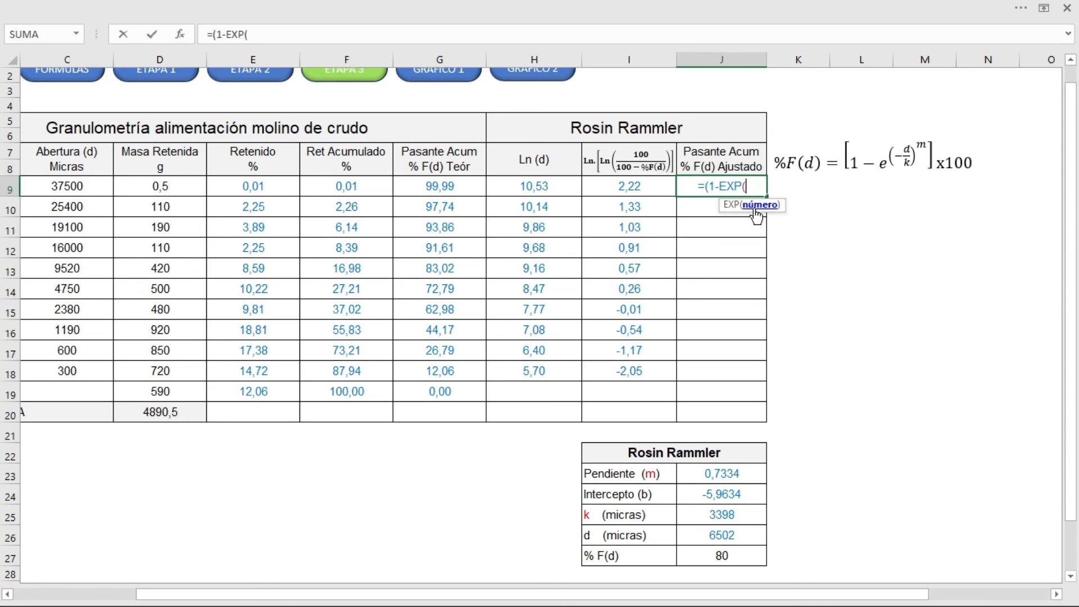
{"action": "type", "text": "-"}
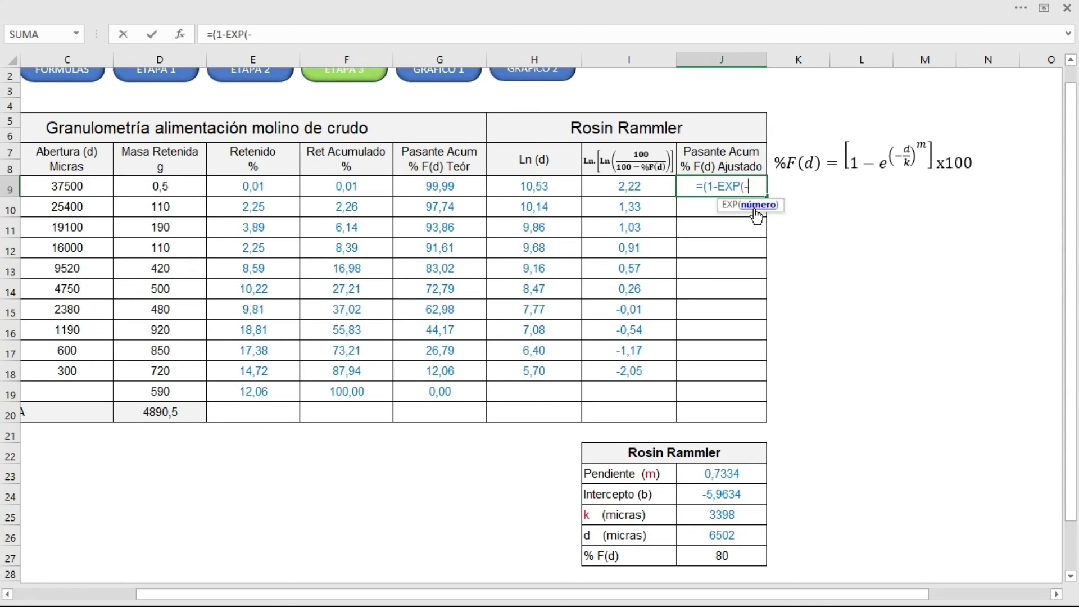
{"action": "type", "text": "(("}
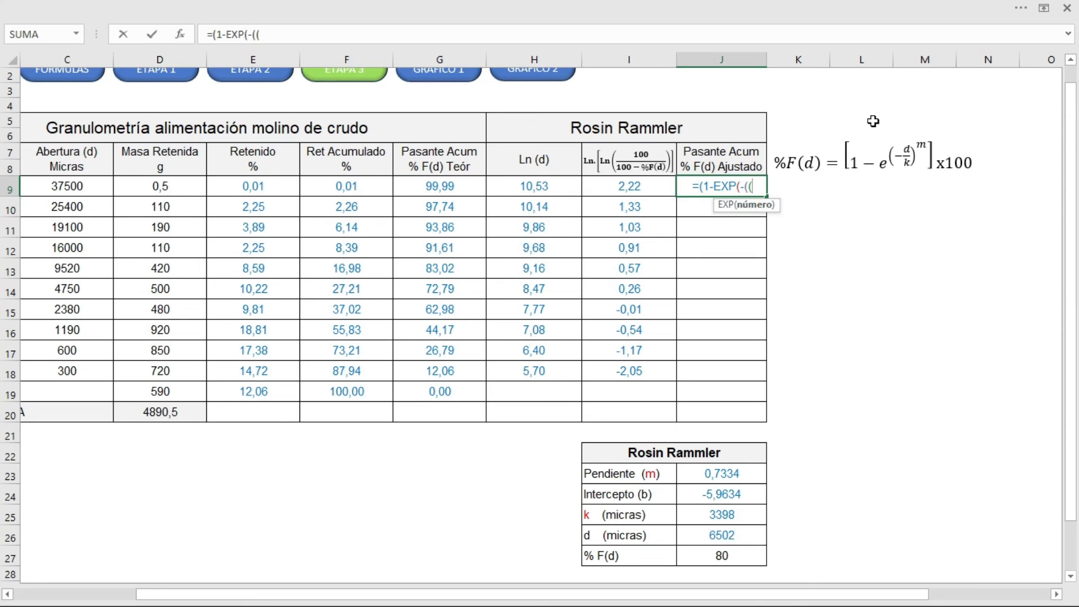
{"action": "left_click", "coordinate": [77, 189]}
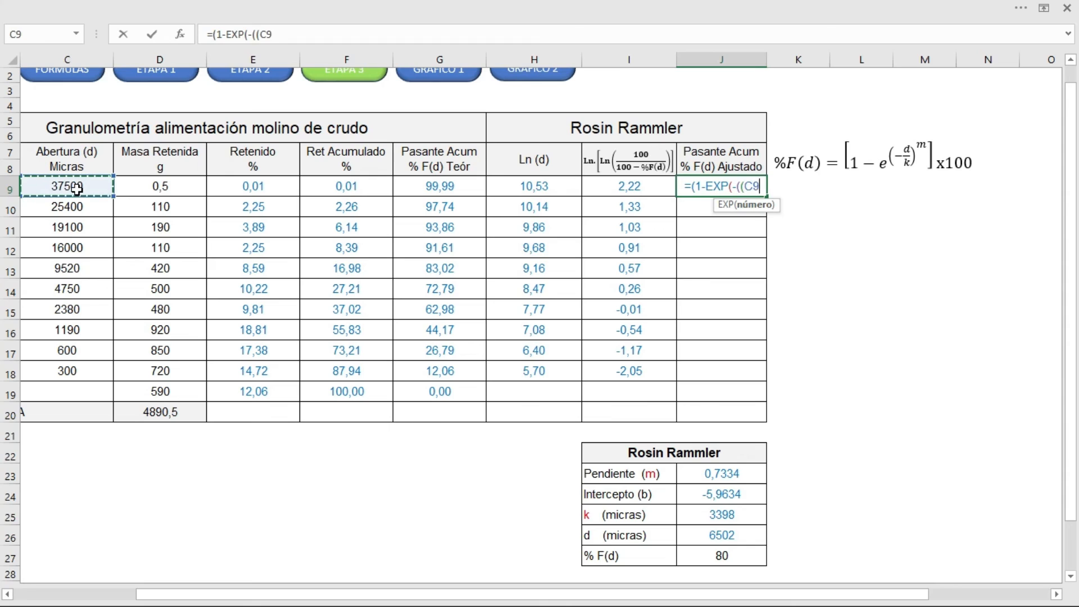
{"action": "type", "text": "/"}
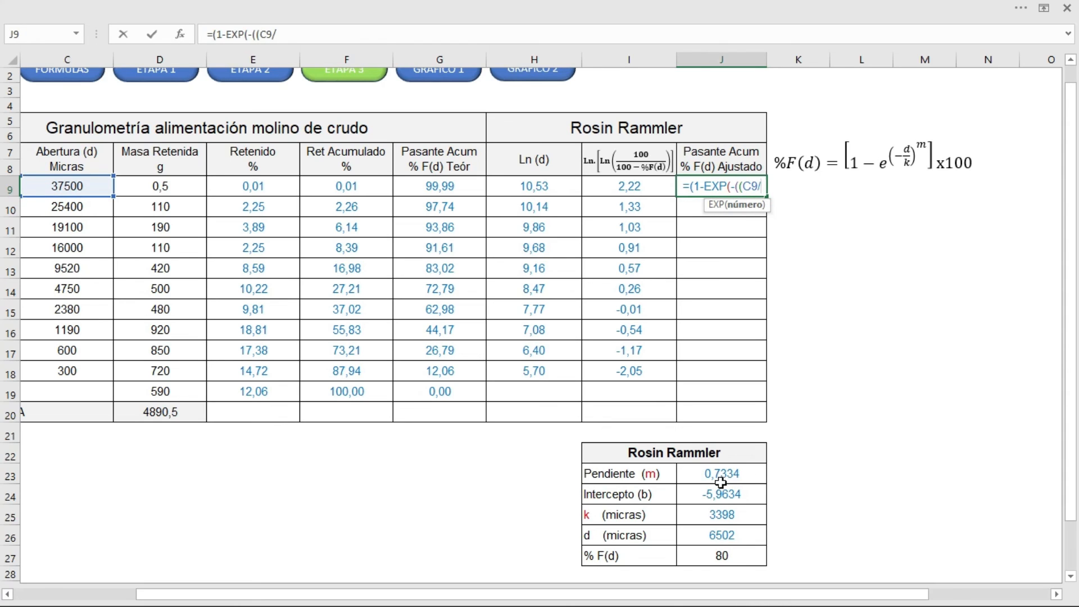
{"action": "left_click", "coordinate": [705, 515]}
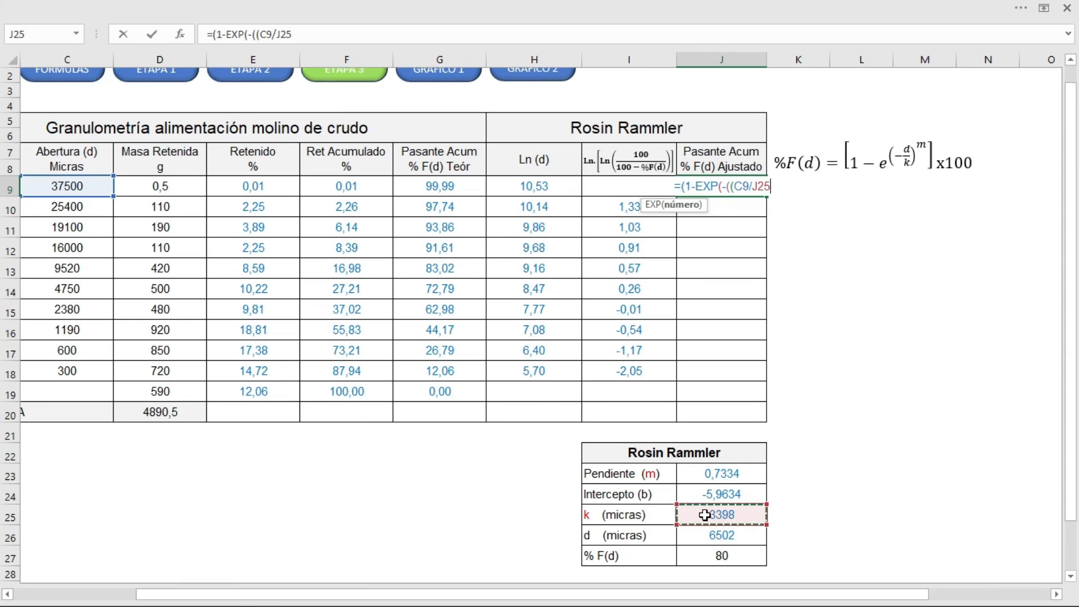
{"action": "type", "text": ")"}
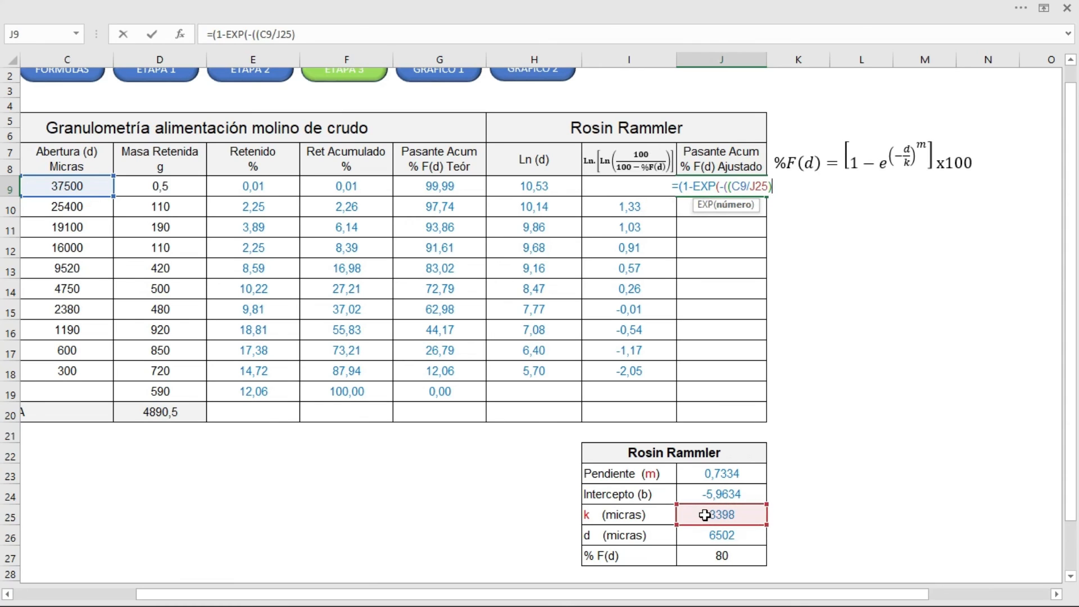
{"action": "type", "text": "^"}
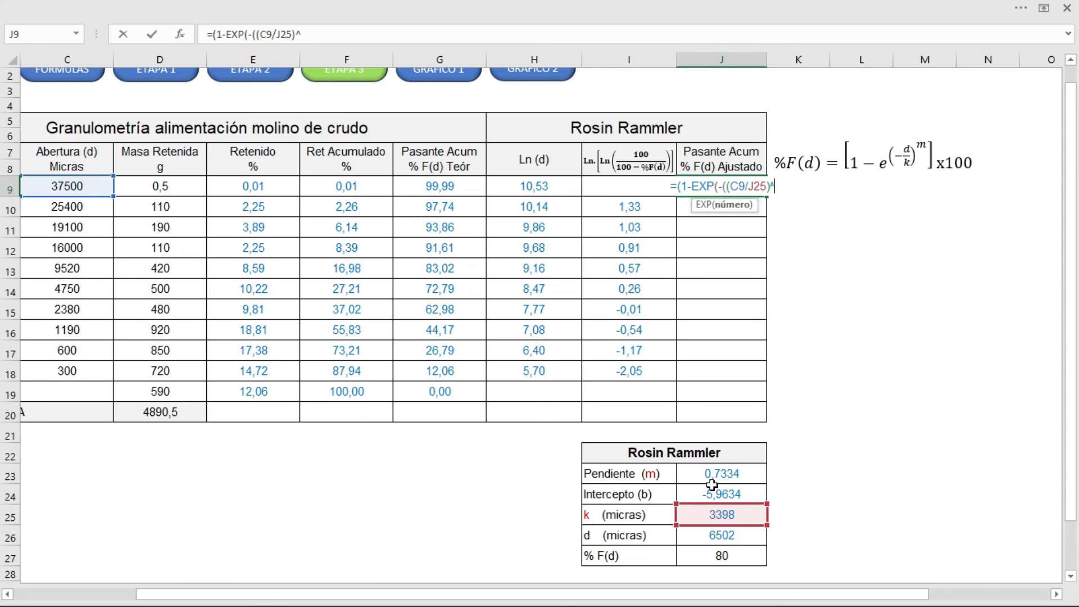
{"action": "left_click", "coordinate": [698, 473]}
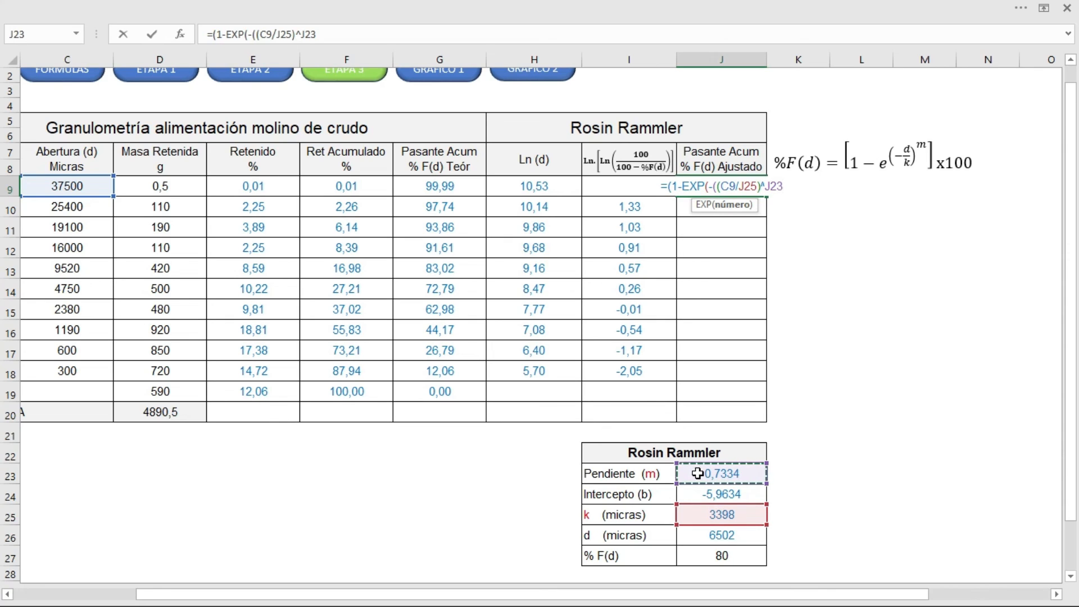
{"action": "type", "text": ")))"}
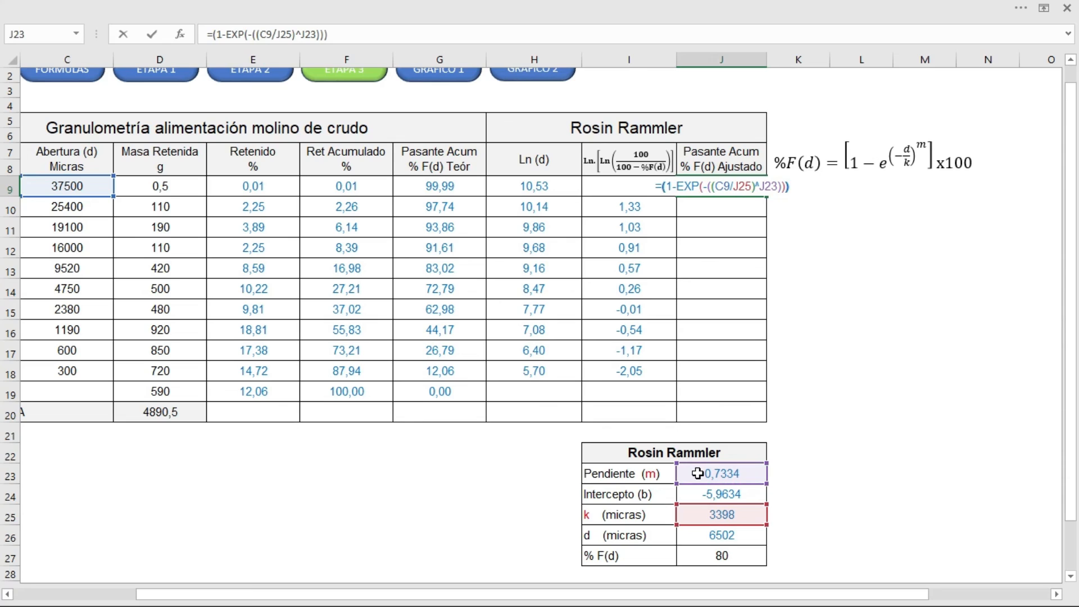
{"action": "type", "text": "*100"}
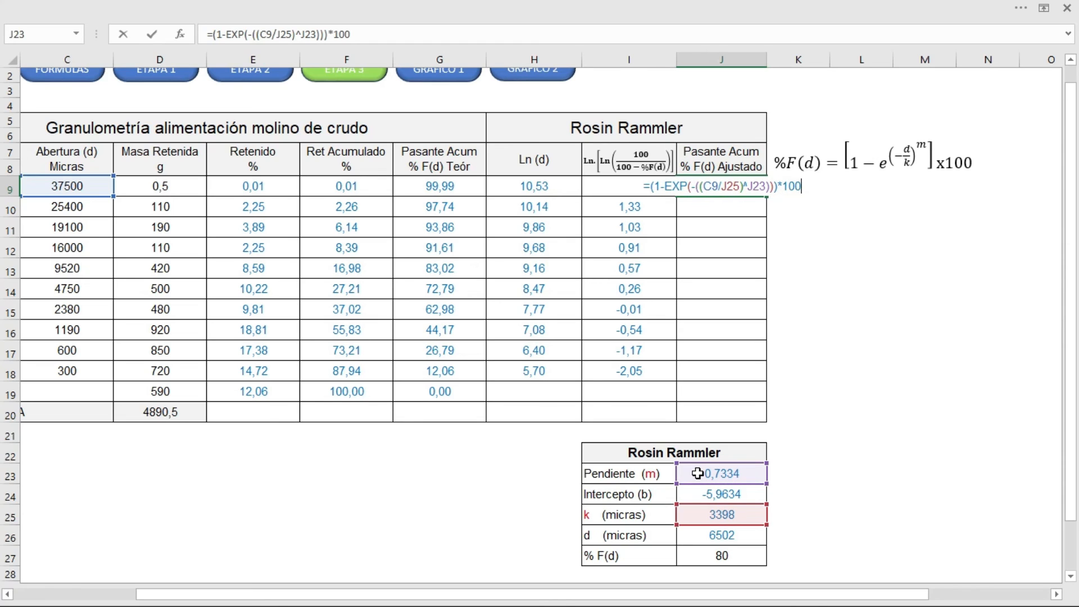
{"action": "key", "text": "Return"}
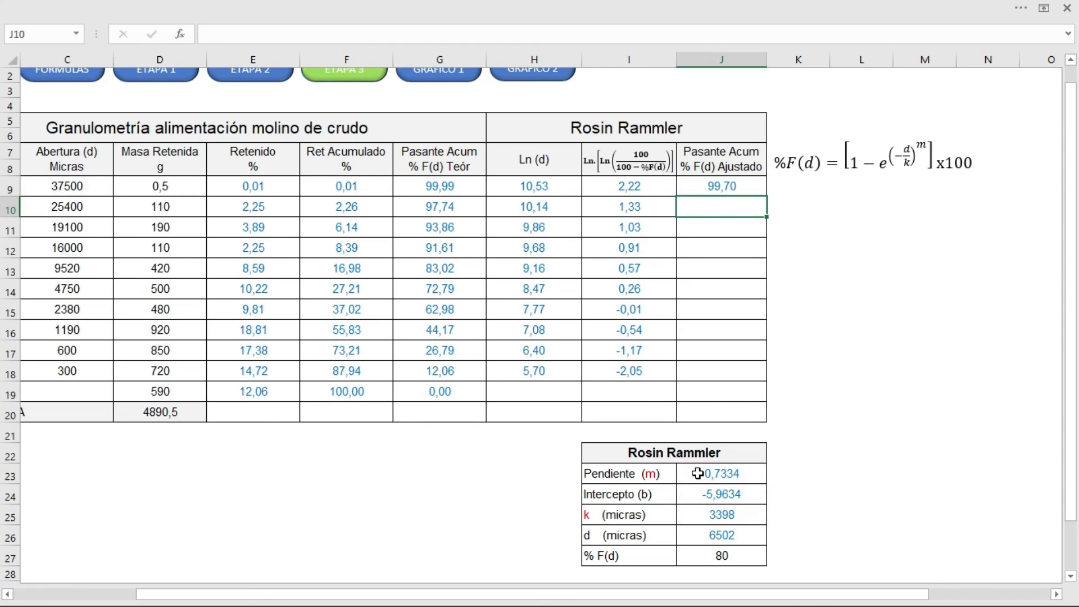
Step: Anchor the k and m references in the J9 formula as J$25 and J$23
{"action": "left_click", "coordinate": [744, 188]}
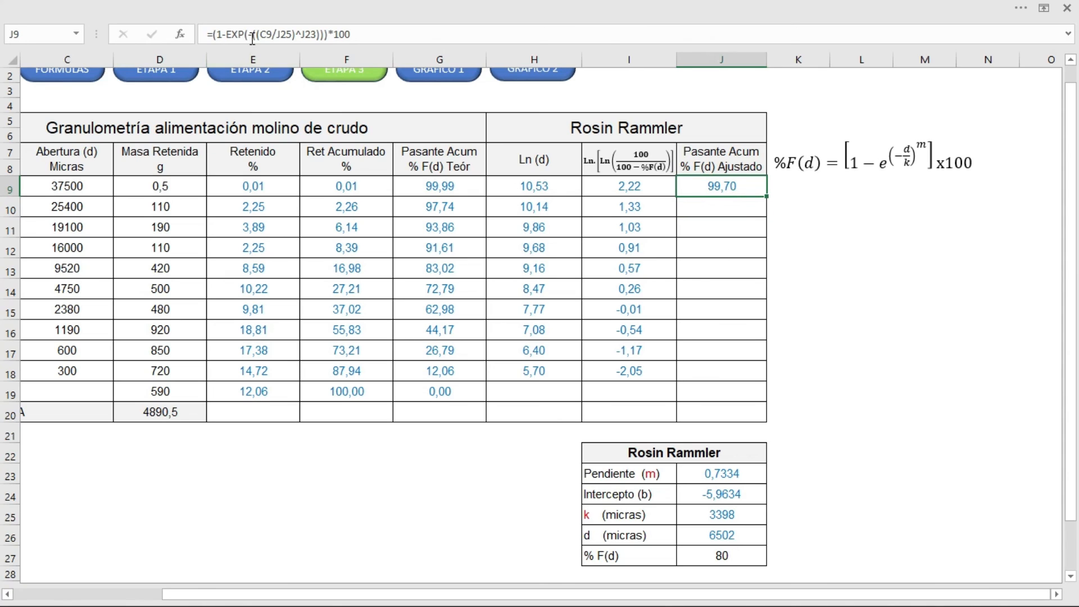
{"action": "left_click", "coordinate": [282, 35]}
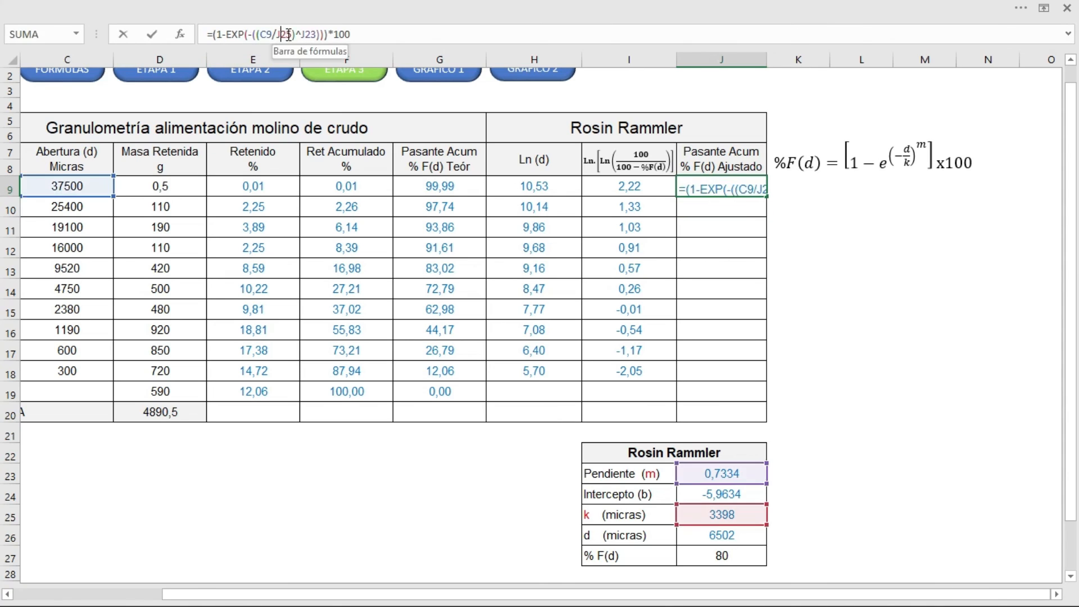
{"action": "type", "text": "$"}
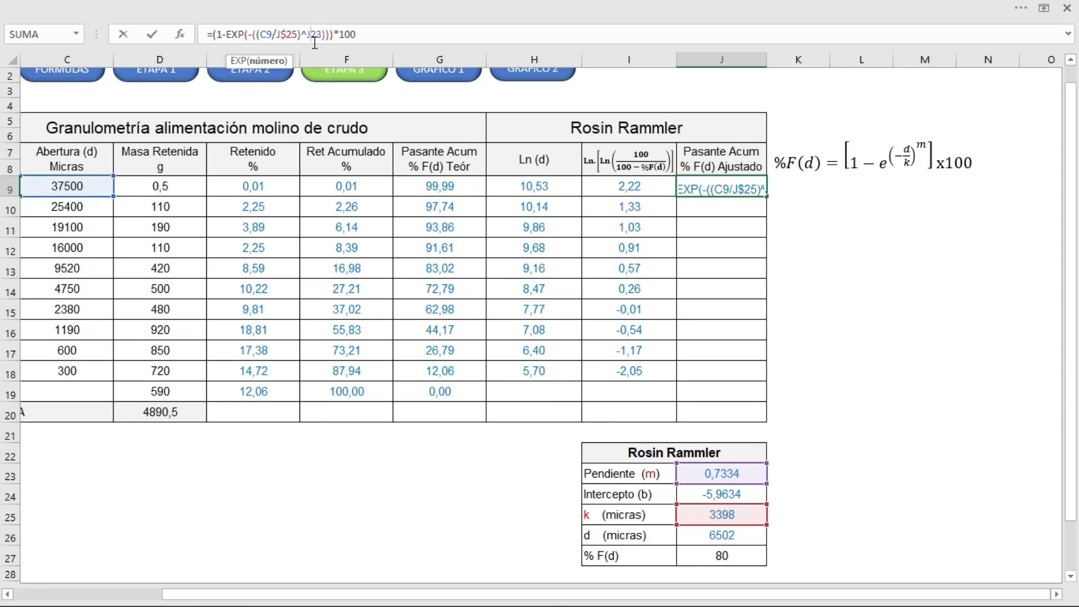
{"action": "left_click", "coordinate": [315, 42]}
{"action": "type", "text": "$"}
{"action": "key", "text": "Return"}
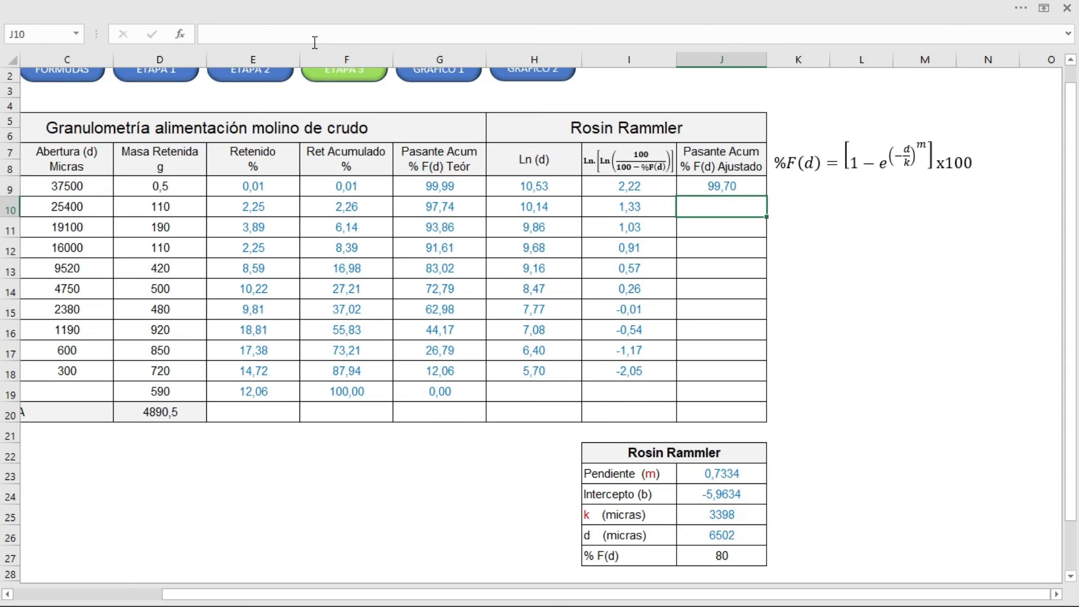
Step: Fill the J9 formula down through J18 to complete the Pasante Acum % F(d) Ajustado column
{"action": "left_click", "coordinate": [738, 188]}
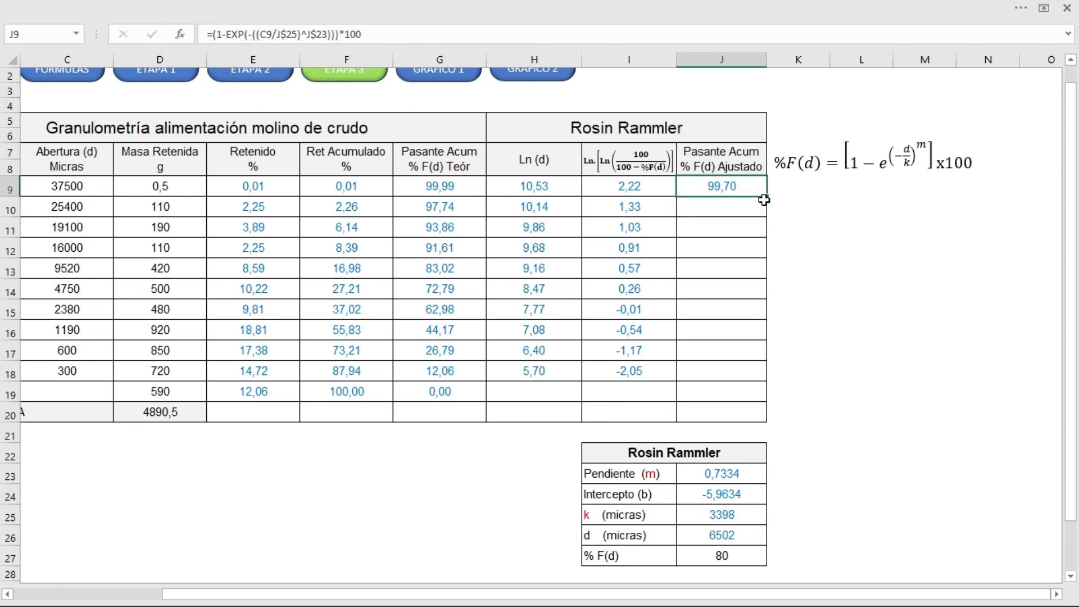
{"action": "left_click_drag", "start_coordinate": [767, 200], "coordinate": [751, 377]}
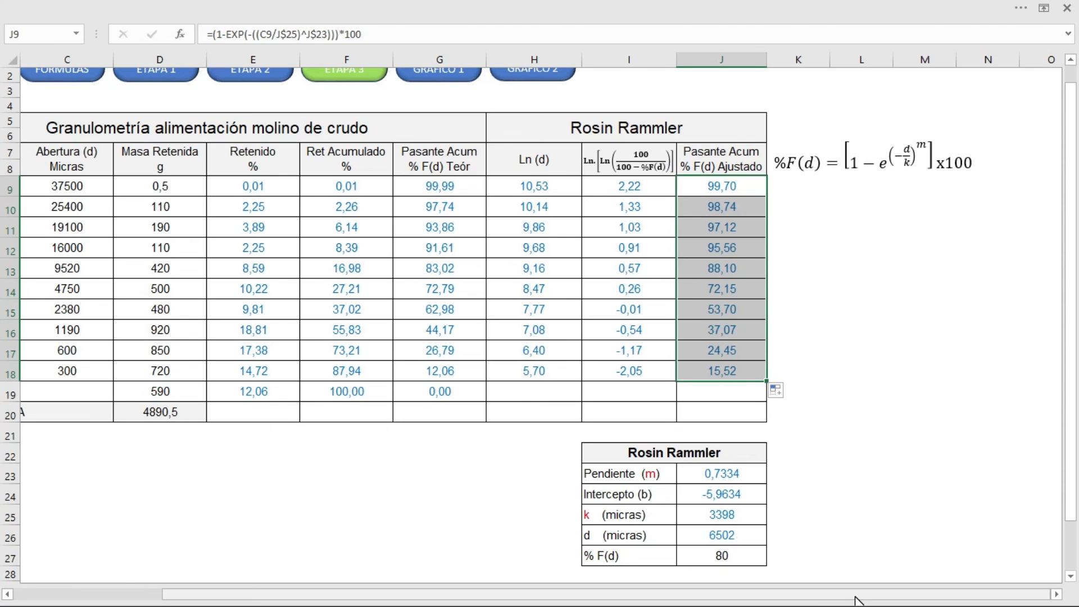
{"action": "left_click_drag", "start_coordinate": [860, 594], "coordinate": [716, 588]}
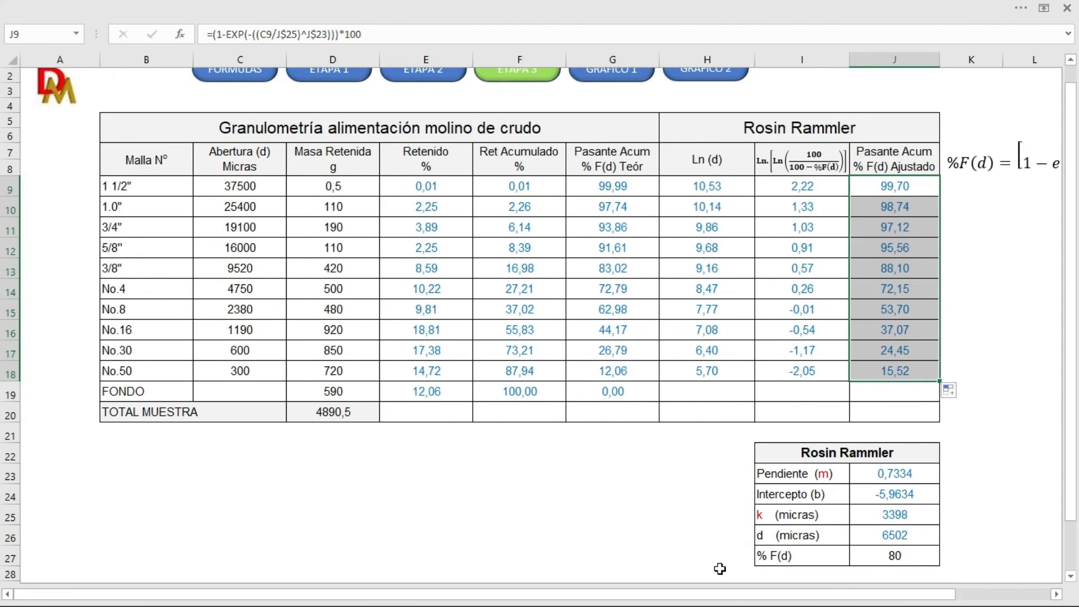
{"action": "left_click", "coordinate": [1023, 350]}
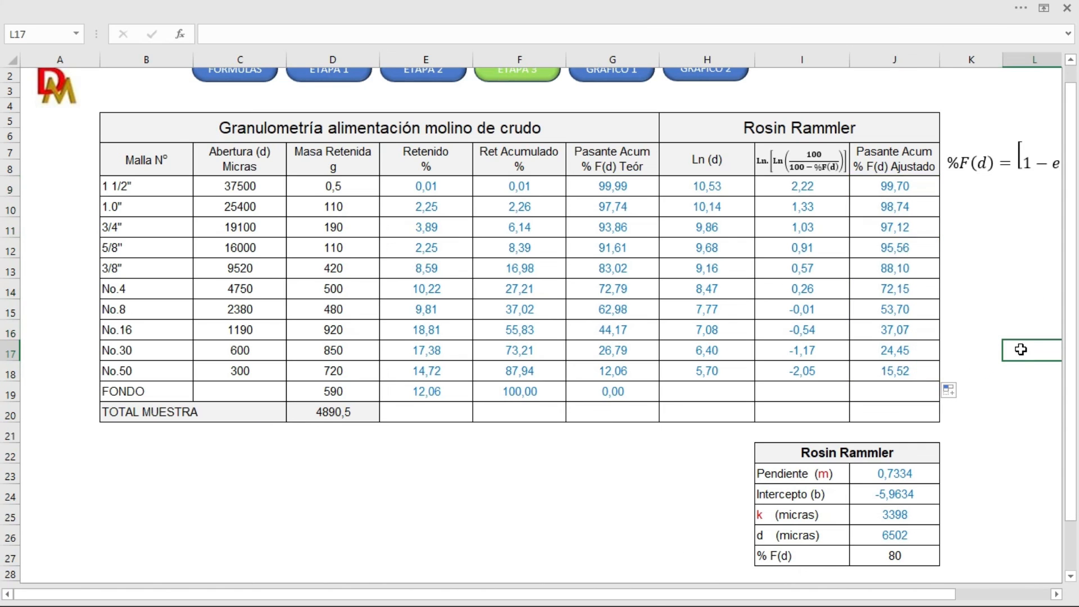
Step: Highlight the aperture, theoretical passing and adjusted passing data (C9:C18, G9:G18, J9:J18) together, and view the GRÁFICO 2 sheet
{"action": "left_click_drag", "start_coordinate": [233, 185], "coordinate": [215, 368]}
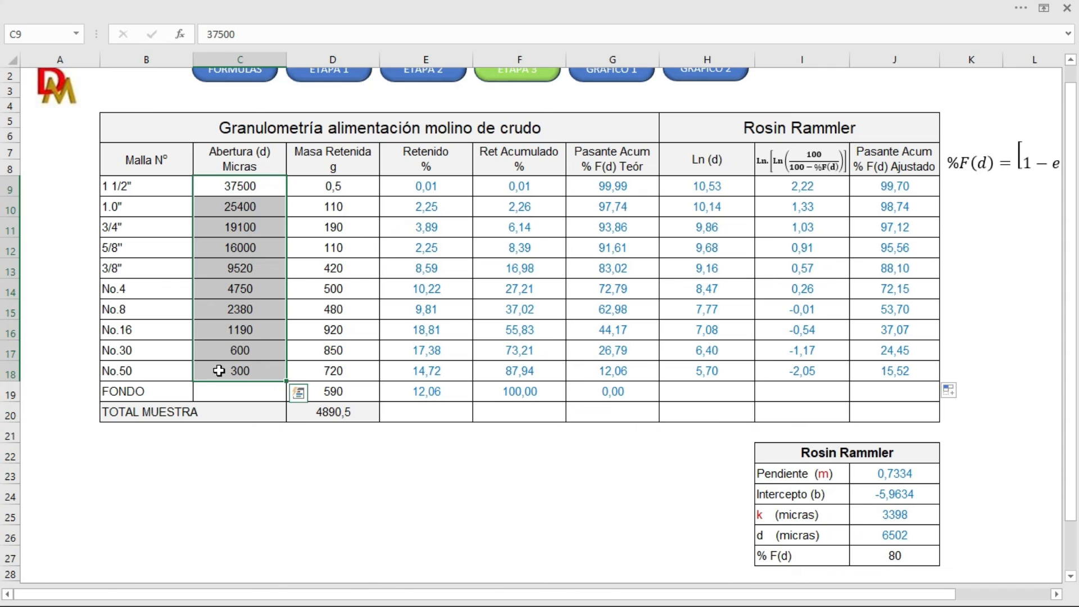
{"action": "left_click_drag", "start_coordinate": [624, 187], "coordinate": [608, 368]}
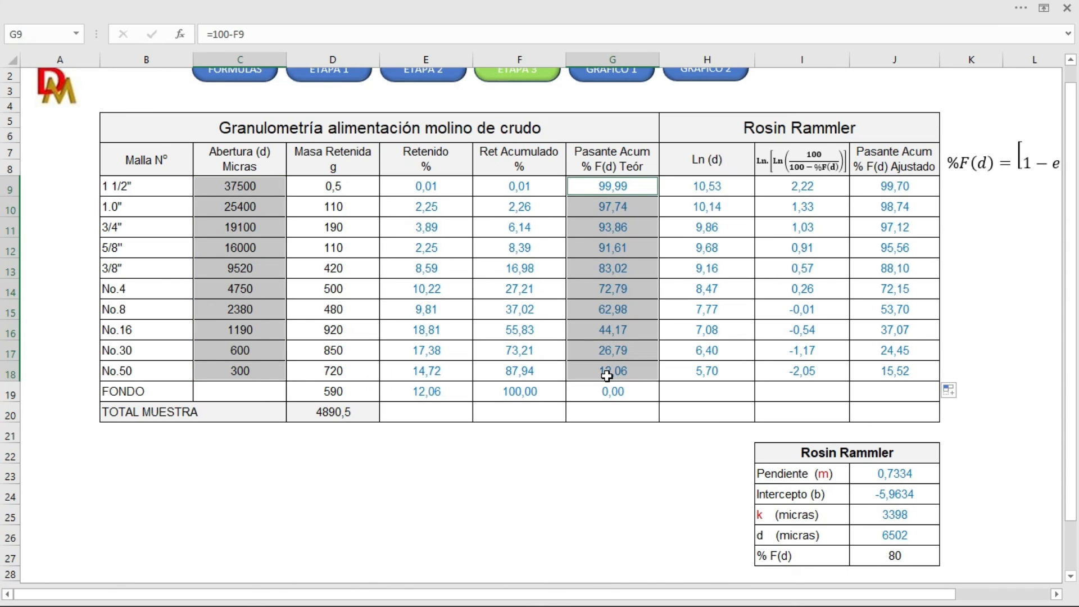
{"action": "left_click_drag", "start_coordinate": [894, 185], "coordinate": [884, 373]}
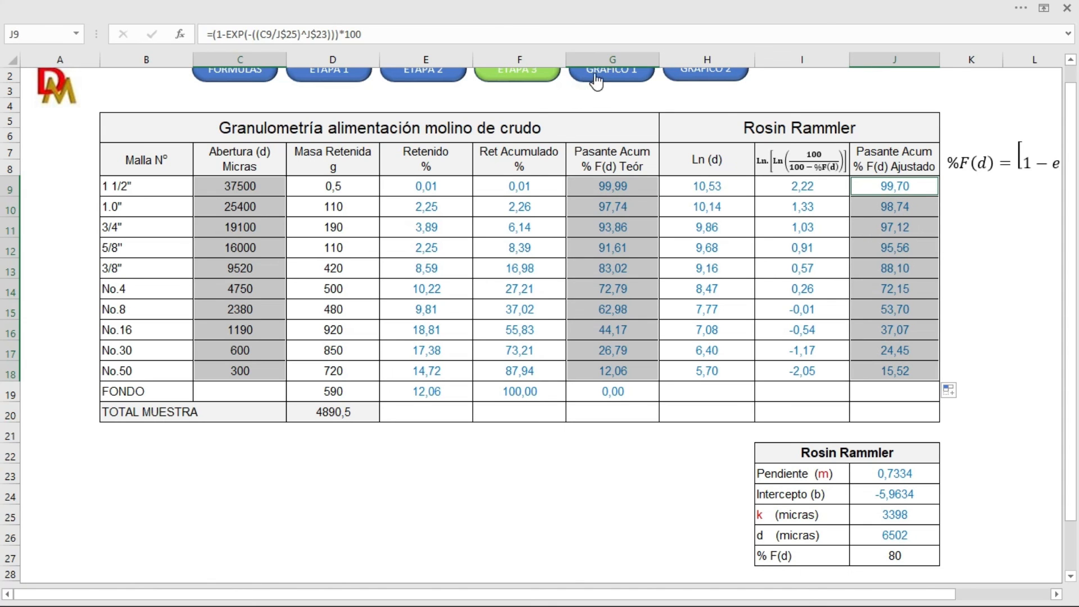
{"action": "scroll", "coordinate": [799, 165], "scroll_direction": "up", "scroll_amount": 1}
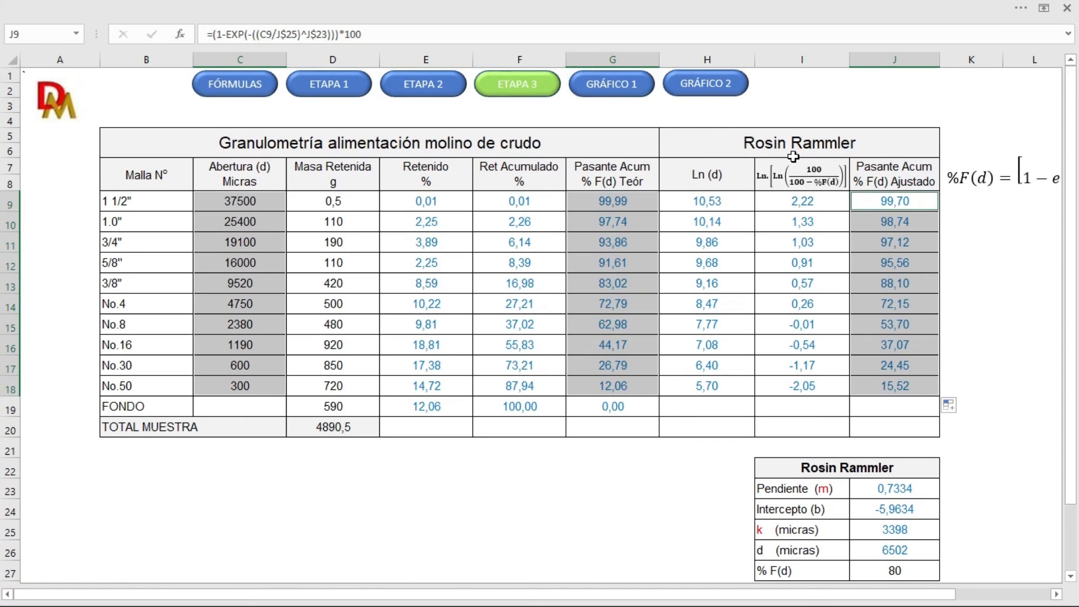
{"action": "left_click", "coordinate": [723, 86]}
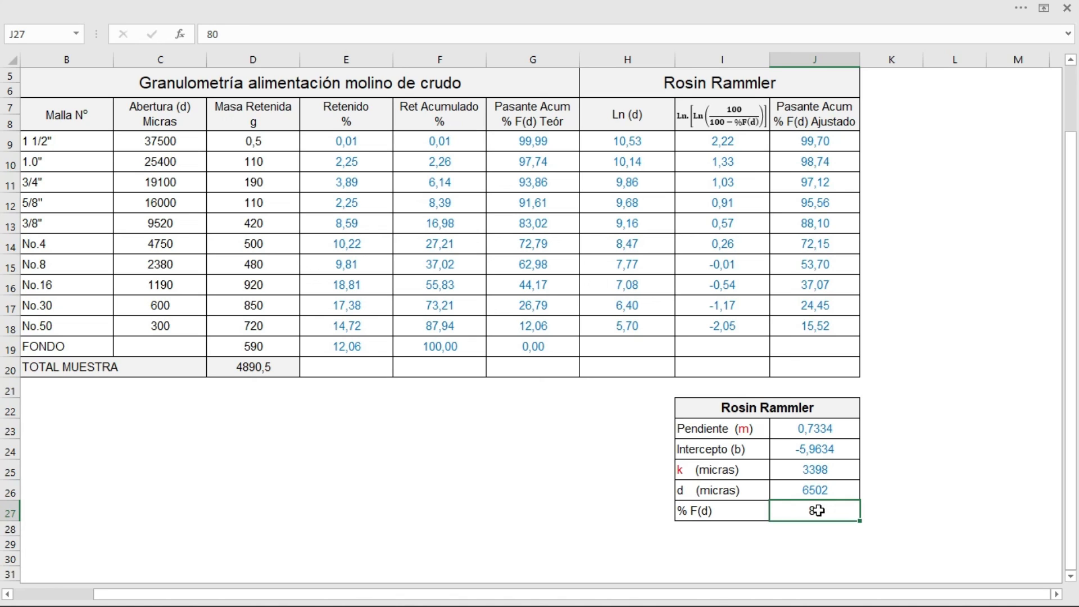
Step: Set % F(d) in J27 to 60 and compare the recalculated d with the No.4 and No.8 mesh rows
{"action": "type", "text": "60"}
{"action": "key", "text": "Return"}
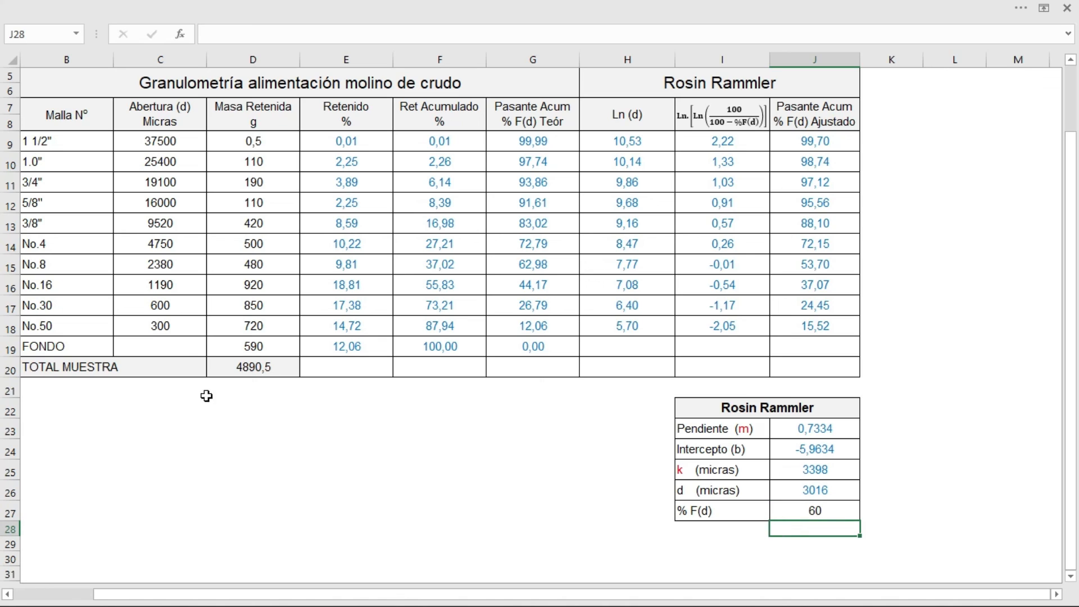
{"action": "left_click_drag", "start_coordinate": [157, 243], "coordinate": [803, 267]}
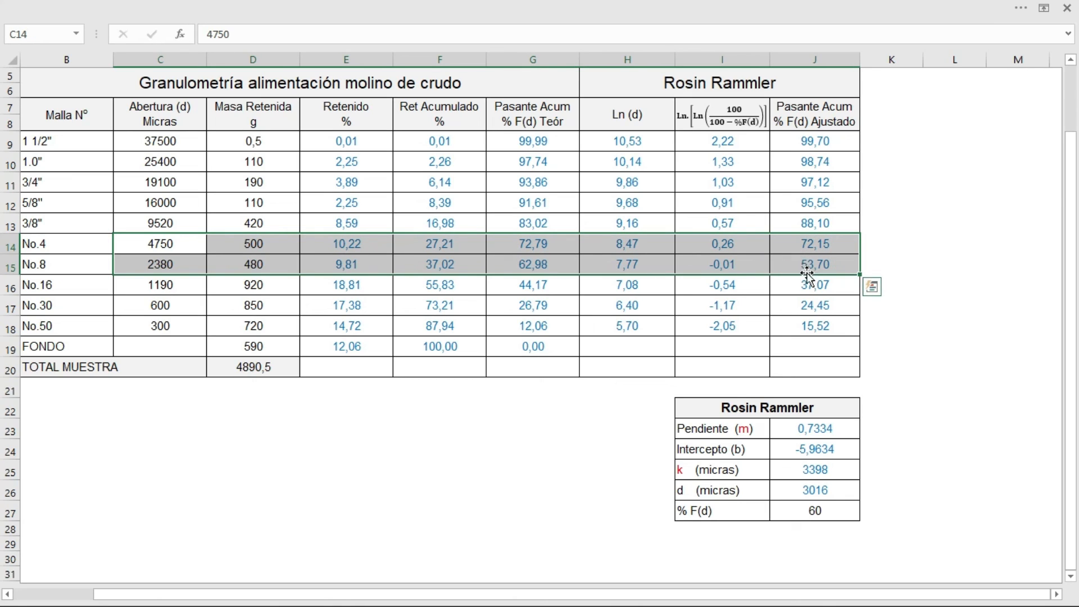
{"action": "left_click", "coordinate": [174, 243]}
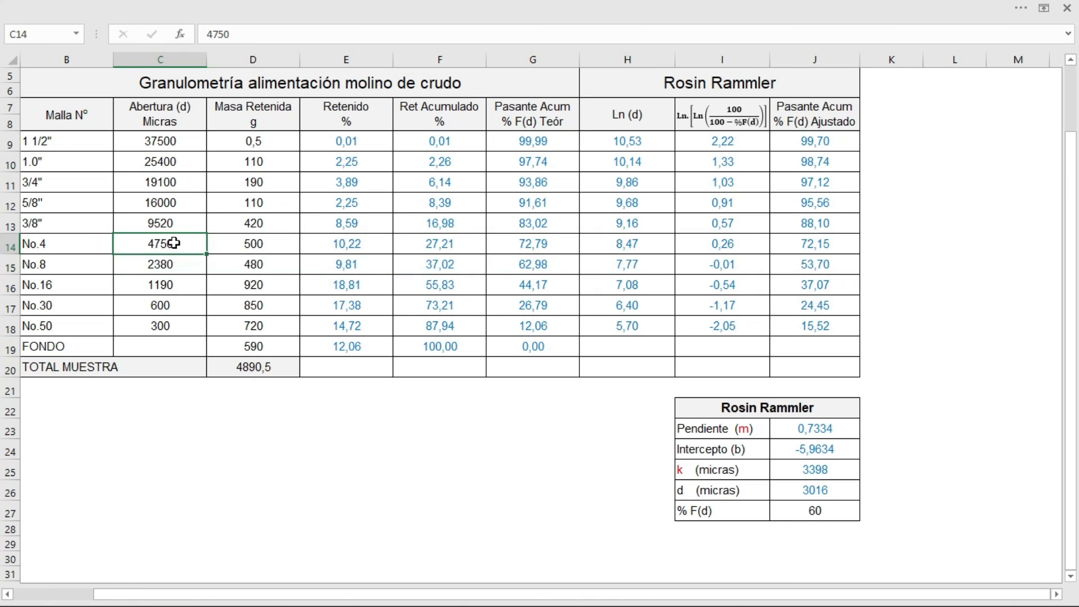
Step: Try % F(d) values of 50 and 30 in J27 to recalculate d (micras) for each
{"action": "left_click", "coordinate": [815, 510]}
{"action": "type", "text": "50"}
{"action": "key", "text": "Return"}
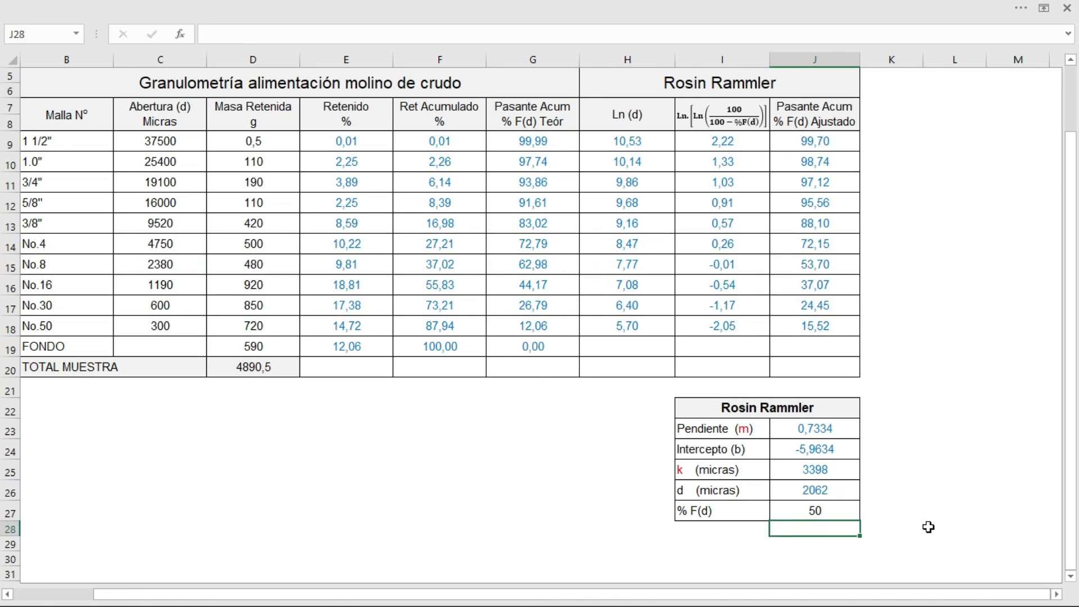
{"action": "left_click", "coordinate": [846, 508]}
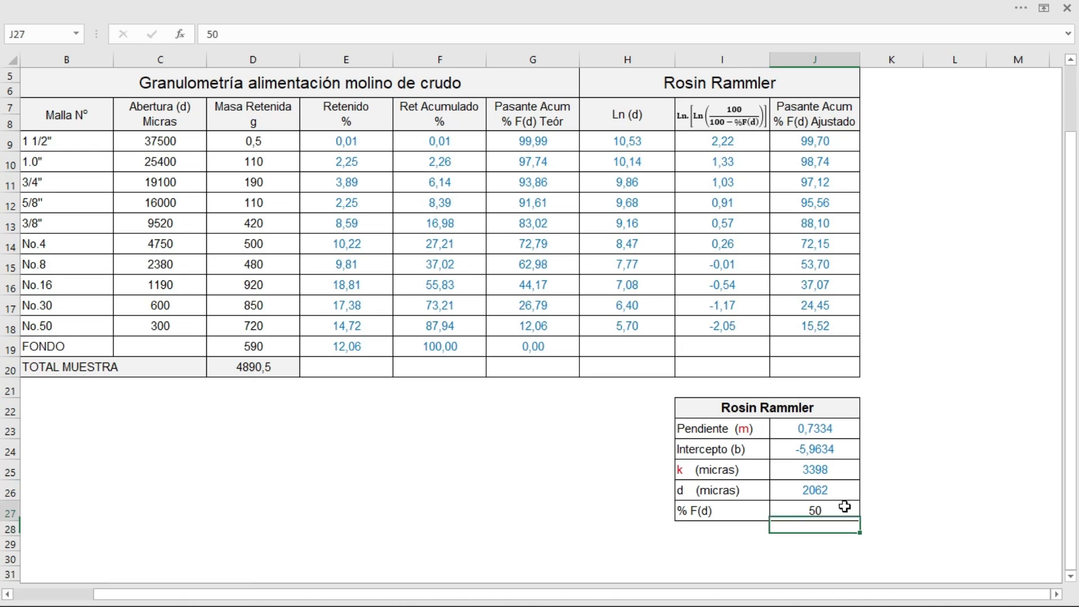
{"action": "type", "text": "30"}
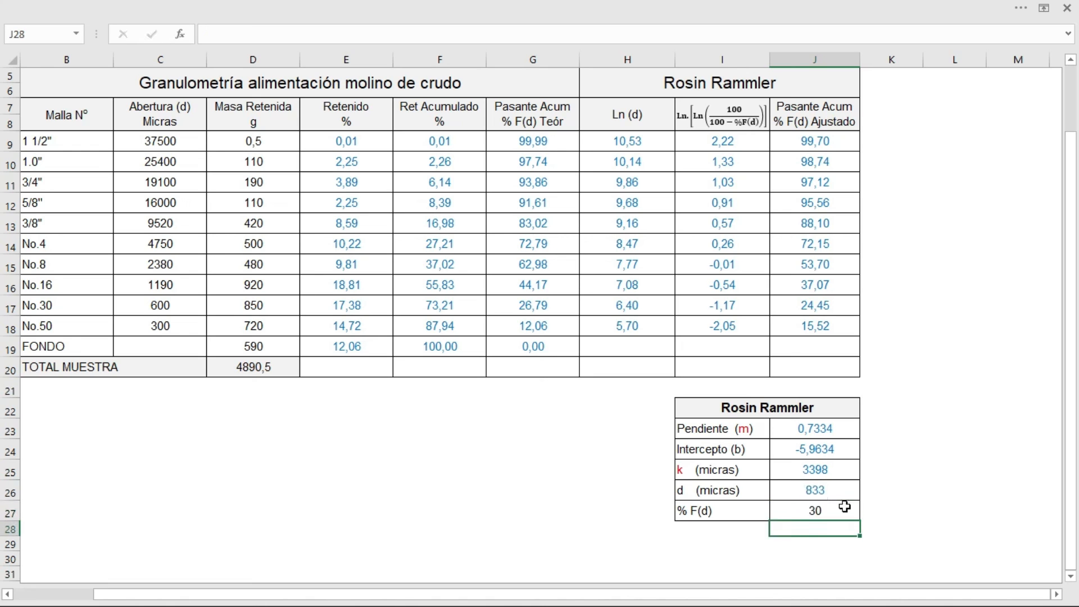